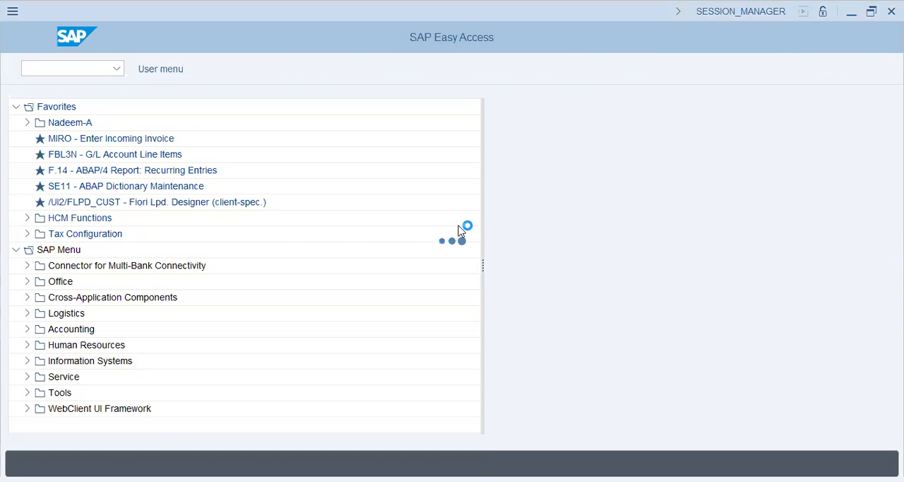
- Open cost center creation with transaction KS01 in controlling area VAPS
key(BackSpace)
text(vaps)
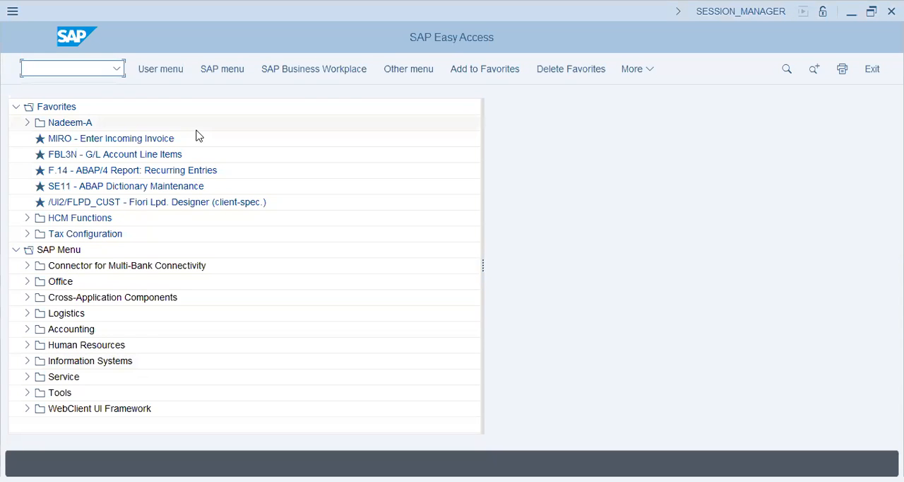
text(ks01)
key(Return)
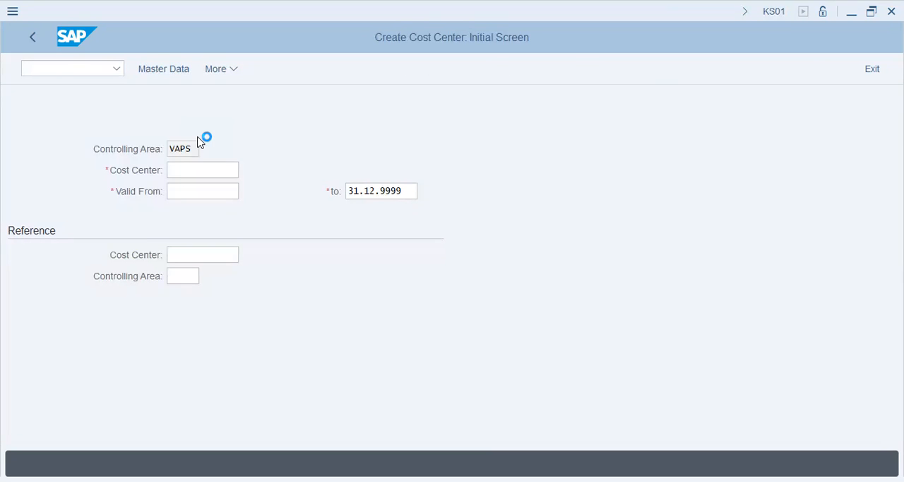
- Enter cost center 1004 with a valid-from date of 01.01.2023 and proceed to its master data
text(1003)
key(BackSpace)
text(4)
key(Tab)
text(01.)
key(Down)
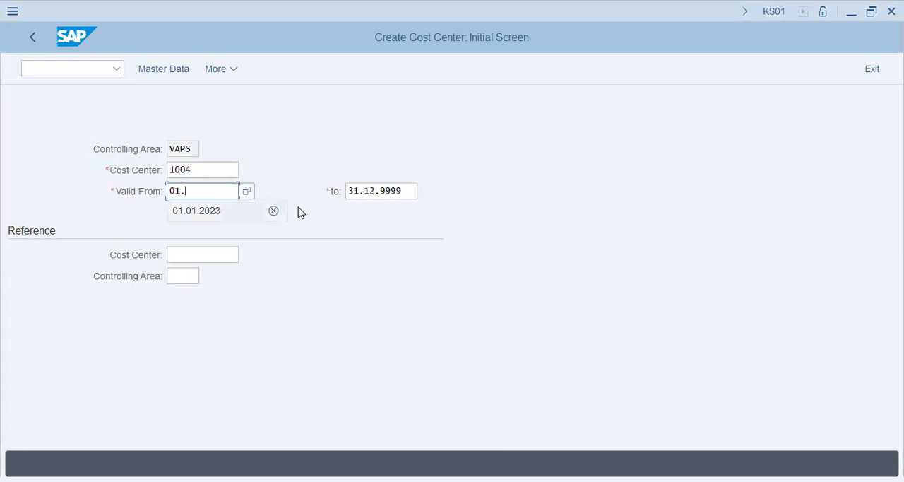
key(Tab)
click(168, 75)
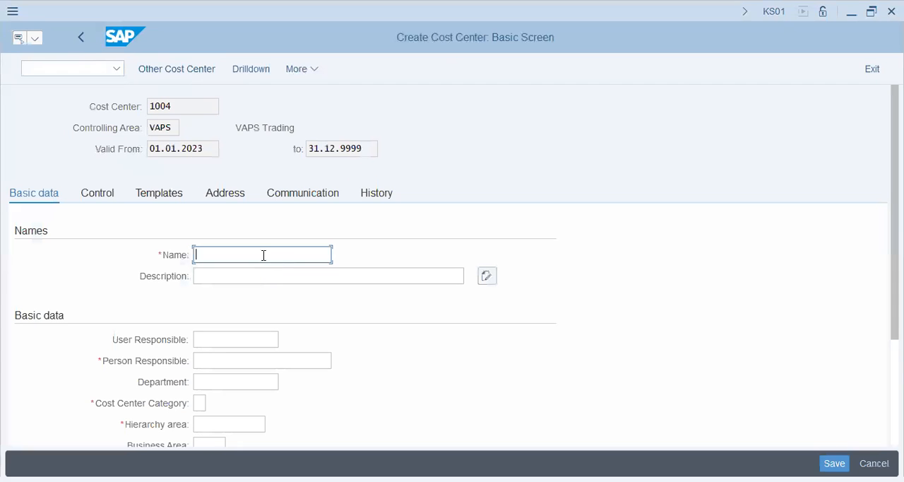
- Enter Cafetaria as the cost center's name and description, and fill in the person responsible
key(alt+Tab)
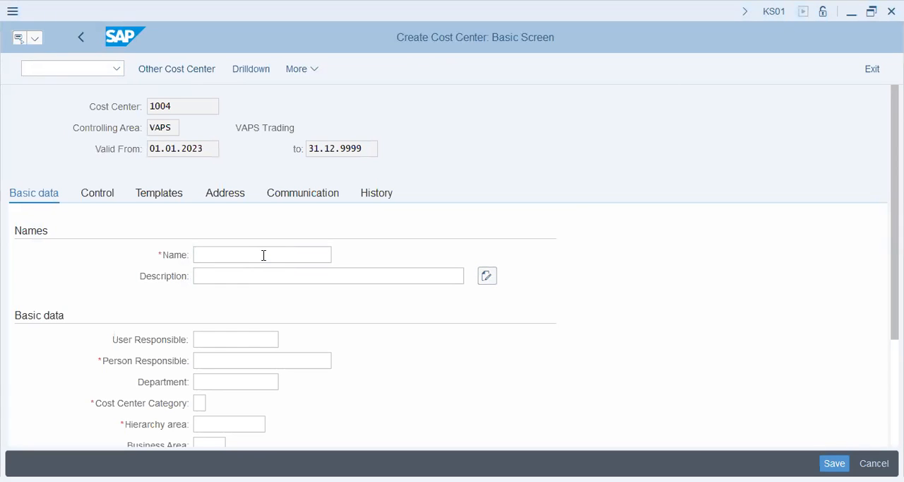
click(422, 331)
text(Cafeteria)
key(Tab)
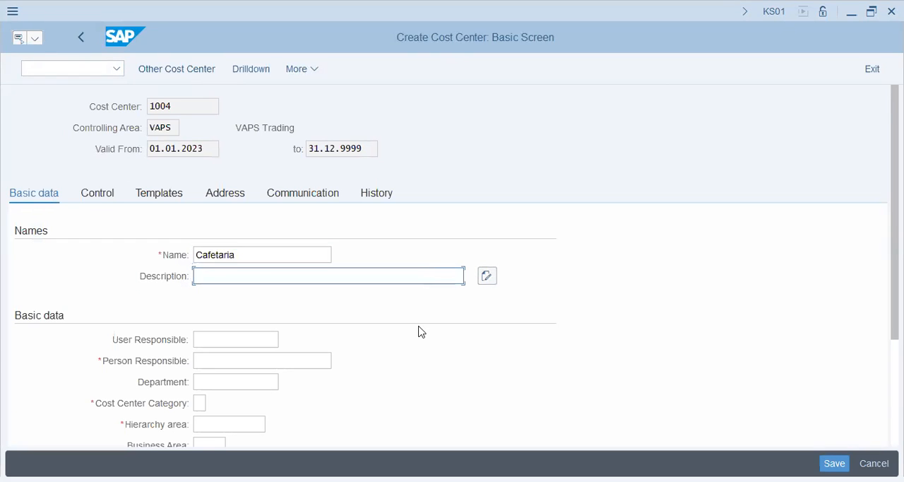
text(Cafetaria)
key(Tab)
key(Tab)
key(Tab)
text(jim)
key(Tab)
key(Tab)
- Set the cost center category to 9 (Allocation Cost Ctr.) and the hierarchy area to STD_HIER
scroll(428, 341, down, 2)
click(213, 332)
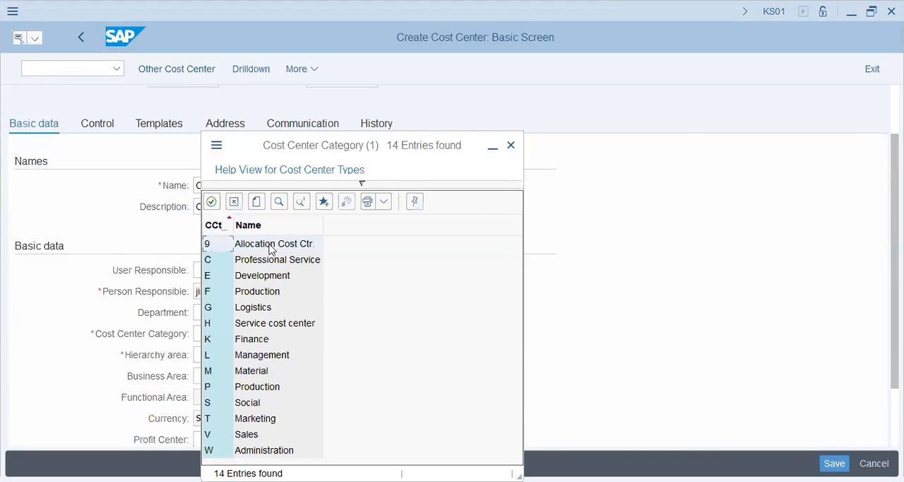
double_click(268, 243)
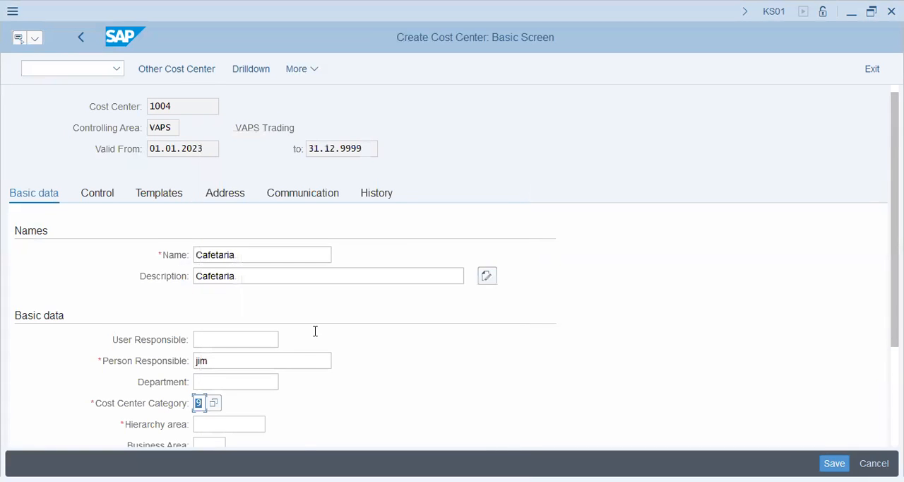
scroll(315, 331, down, 1)
scroll(315, 331, down, 1)
click(253, 297)
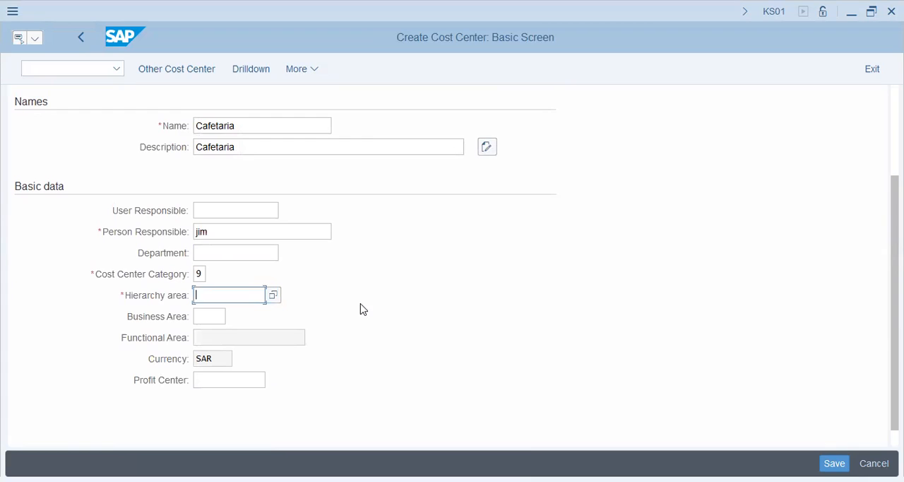
click(274, 296)
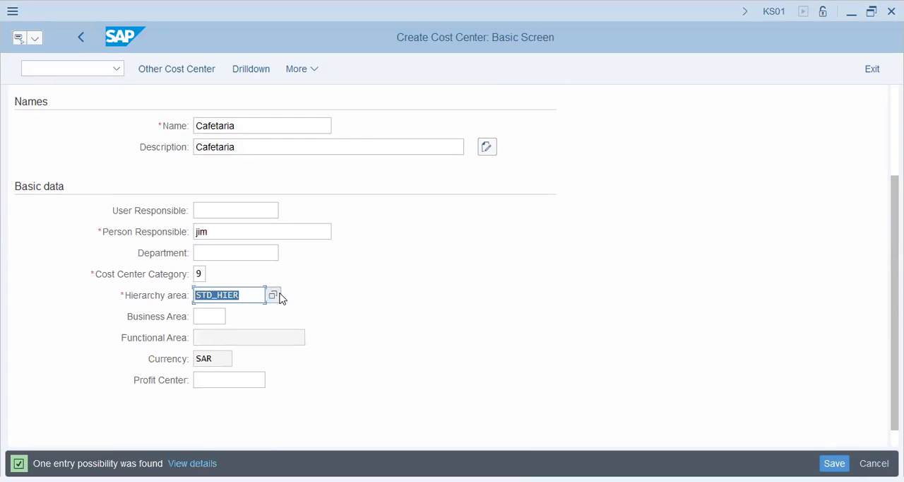
- Leave the profit center empty and save the cost center
click(259, 376)
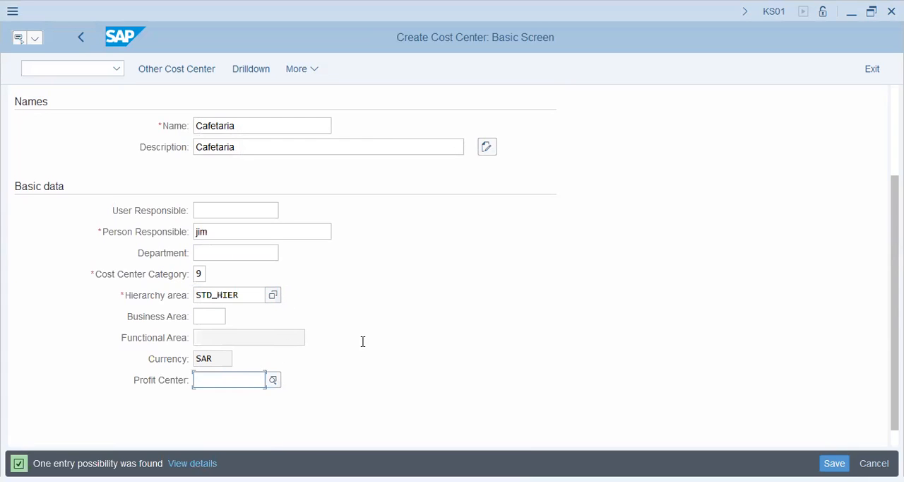
key(F4)
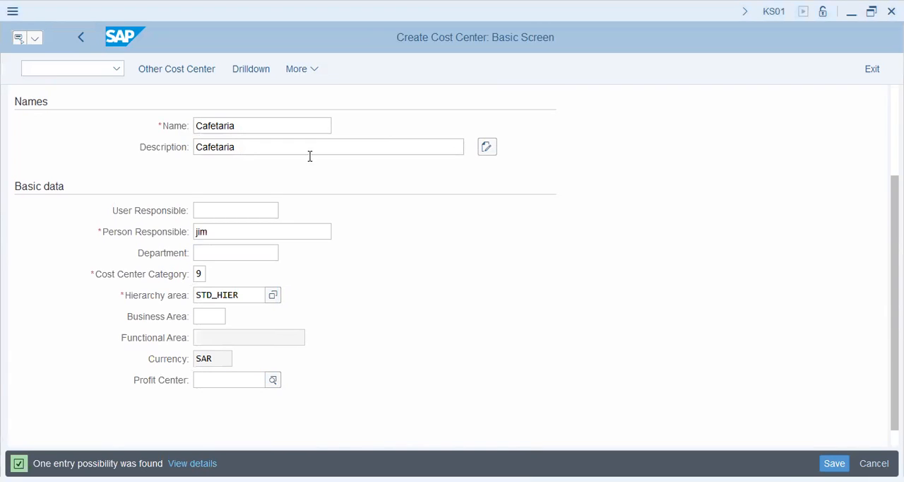
click(868, 449)
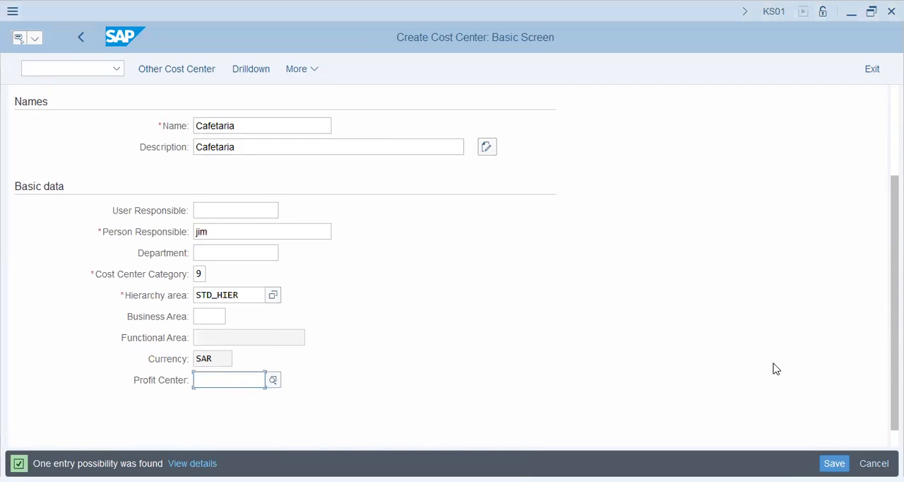
key(Return)
key(Return)
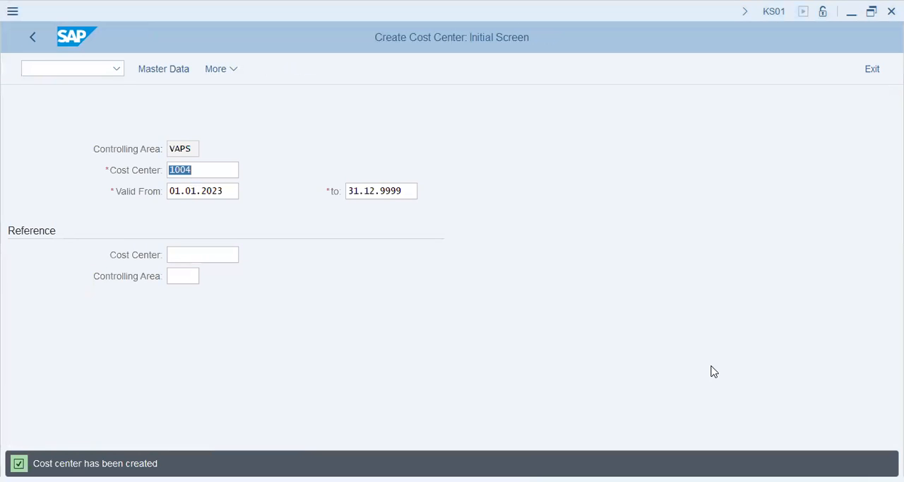
- Open CO document number ranges with transaction KANK and display group maintenance for CO area VAPS
click(78, 68)
text(/nkank)
key(Return)
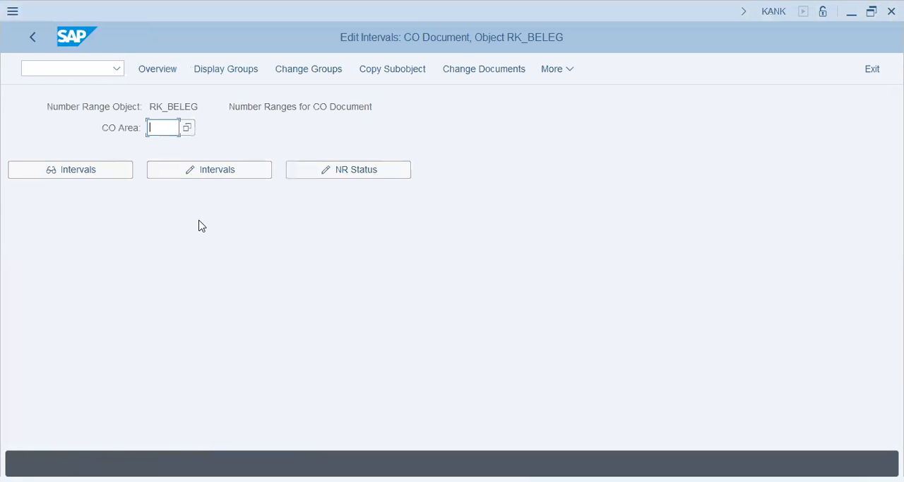
text(vaps)
key(Tab)
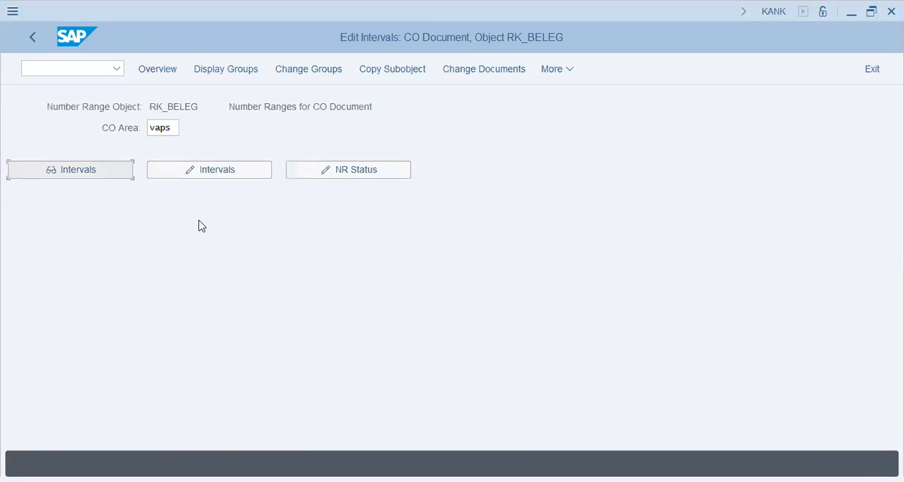
key(alt+Tab)
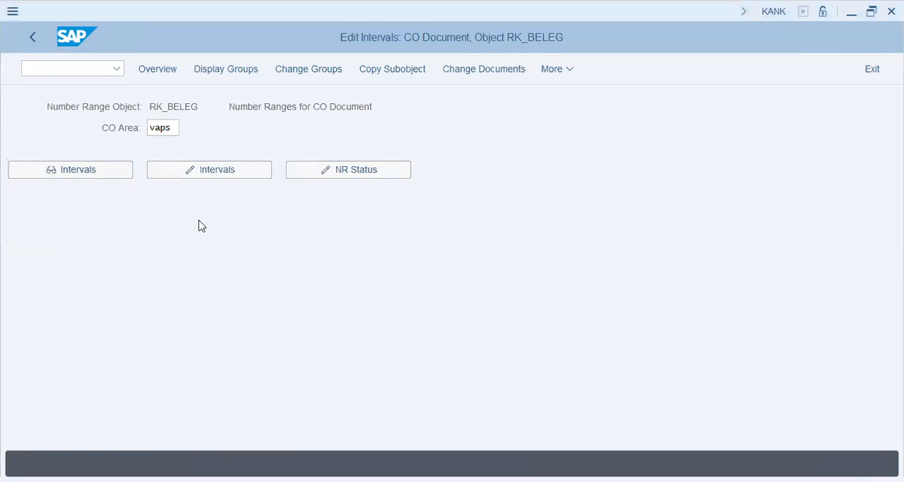
click(304, 267)
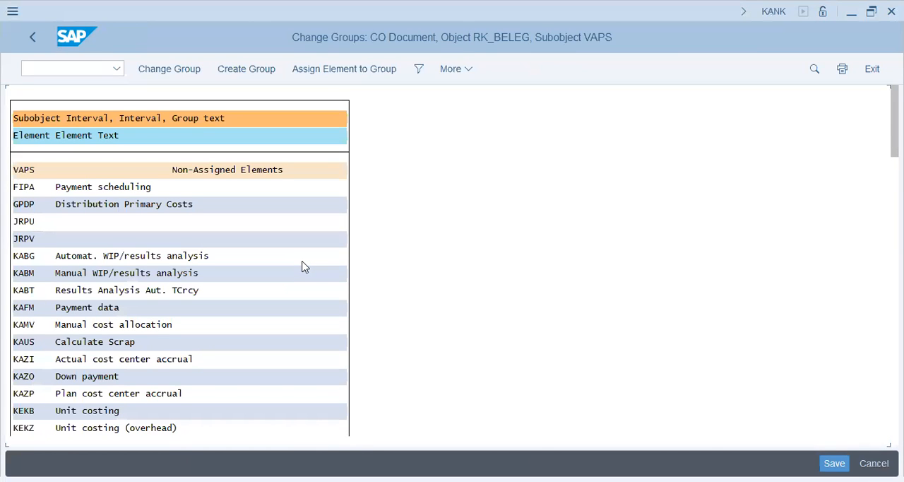
key(alt+Tab)
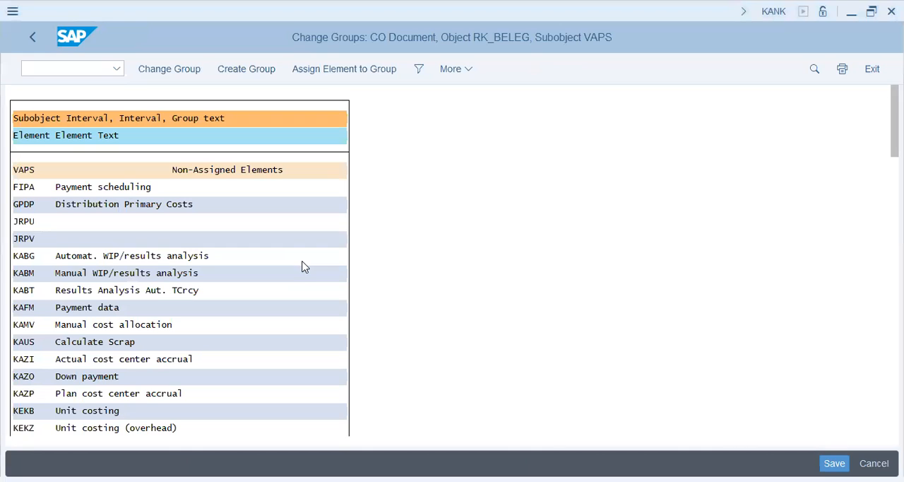
key(alt+Tab)
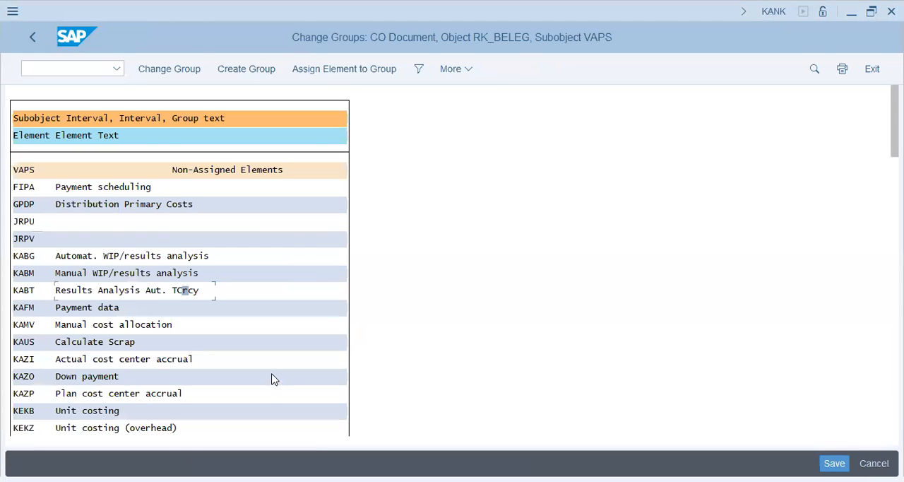
- Find the RKS element (Enter statistical key figures) and assign it to the VAPS number range 09 group
key(ctrl+f)
text(rks)
key(Return)
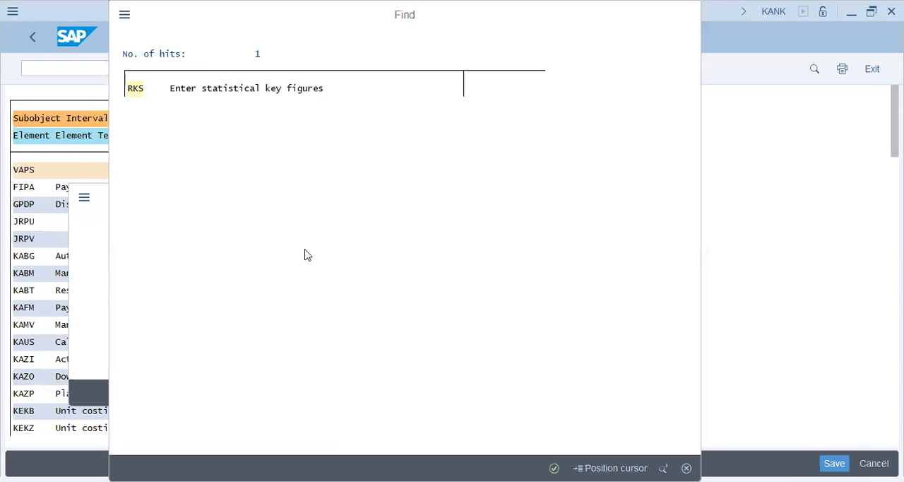
key(Return)
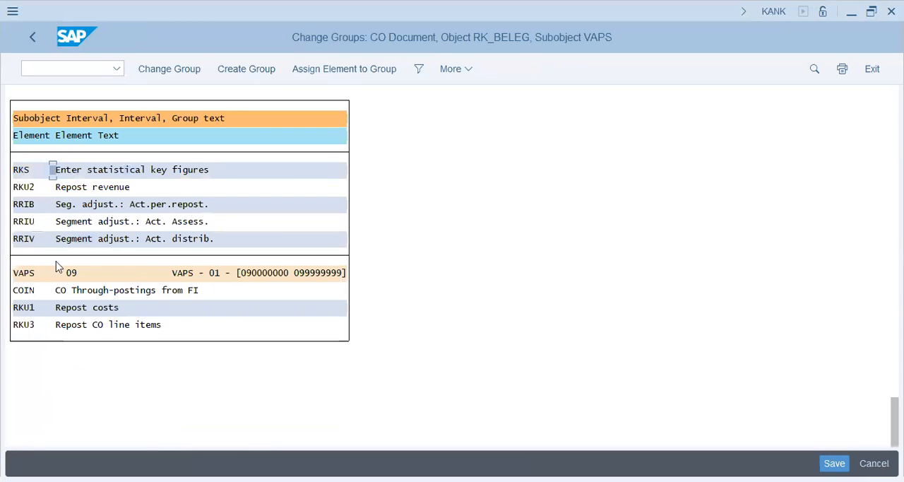
click(73, 274)
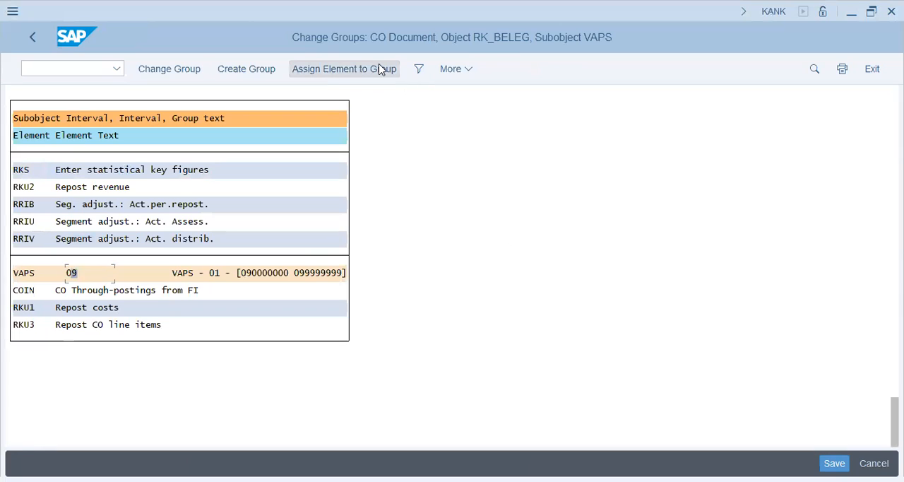
click(106, 171)
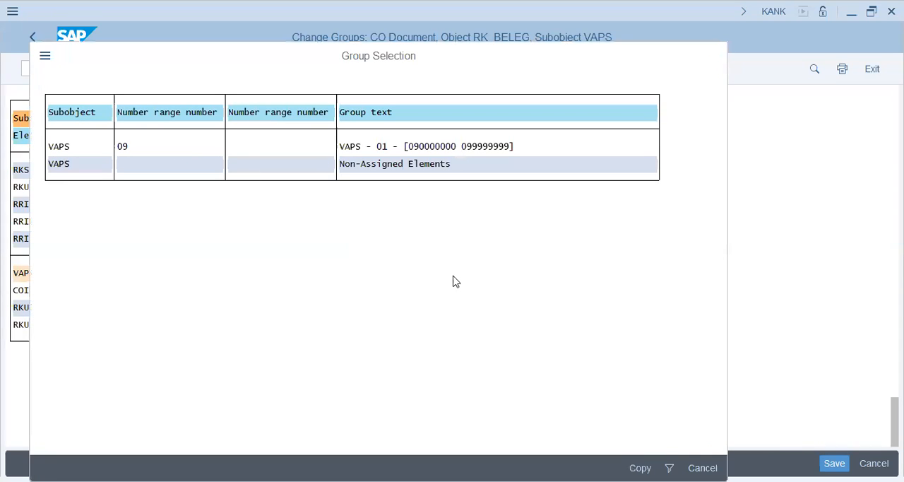
key(Escape)
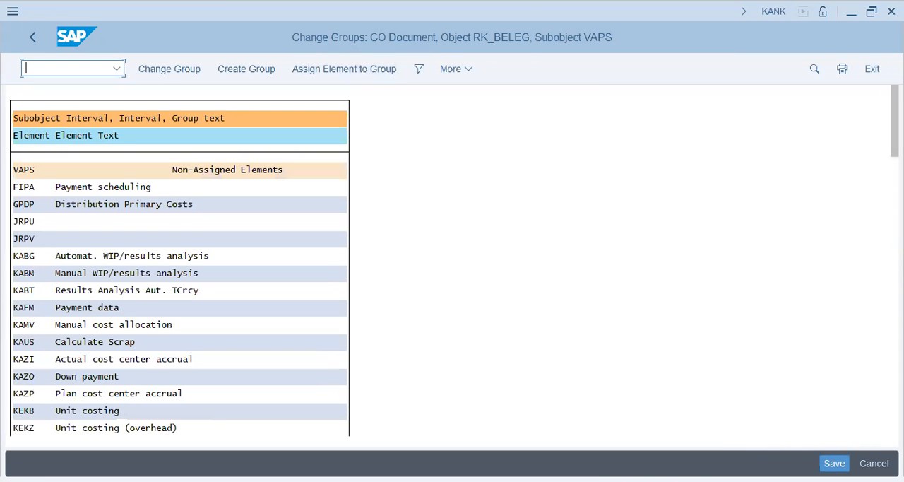
- Check the RKS element under the VAPS 09 group and save the group changes
drag(895, 121, 895, 416)
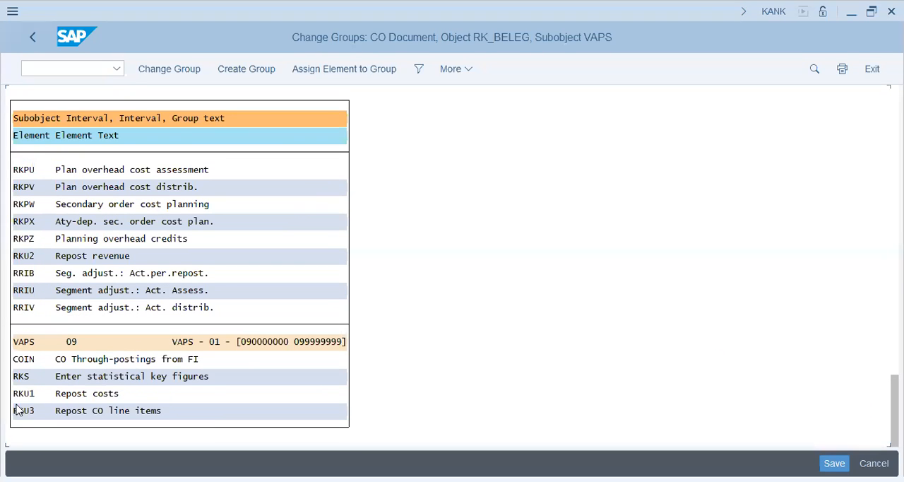
click(178, 376)
key(ctrl+s)
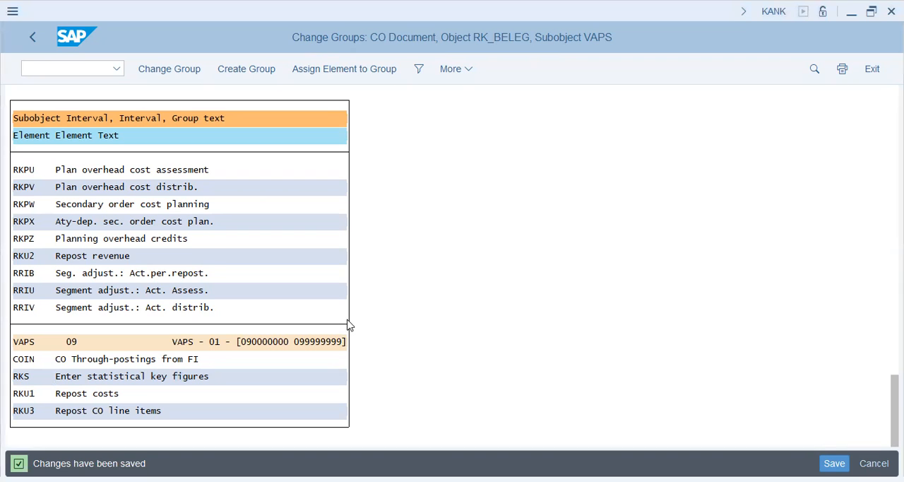
- Find the RKIU element (Actual Overhead Assessment) across the whole list, assign it to the VAPS 09 group, and save
click(159, 256)
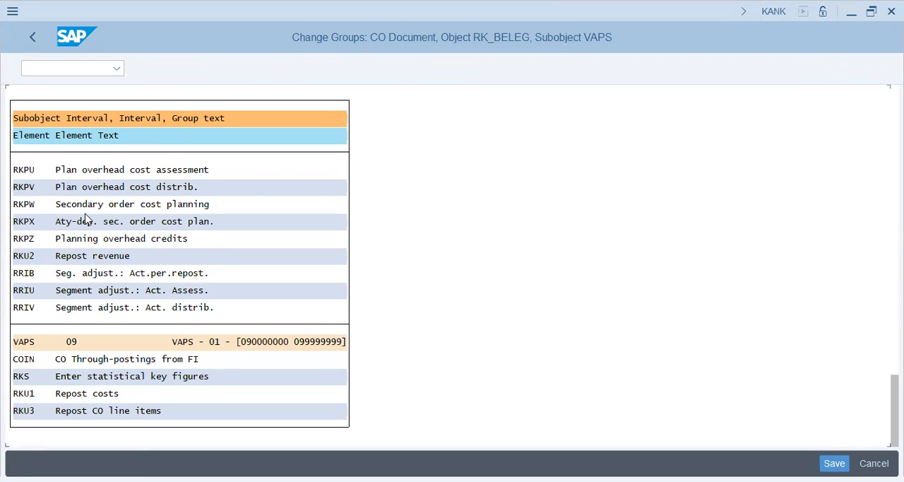
scroll(85, 217, up, 3)
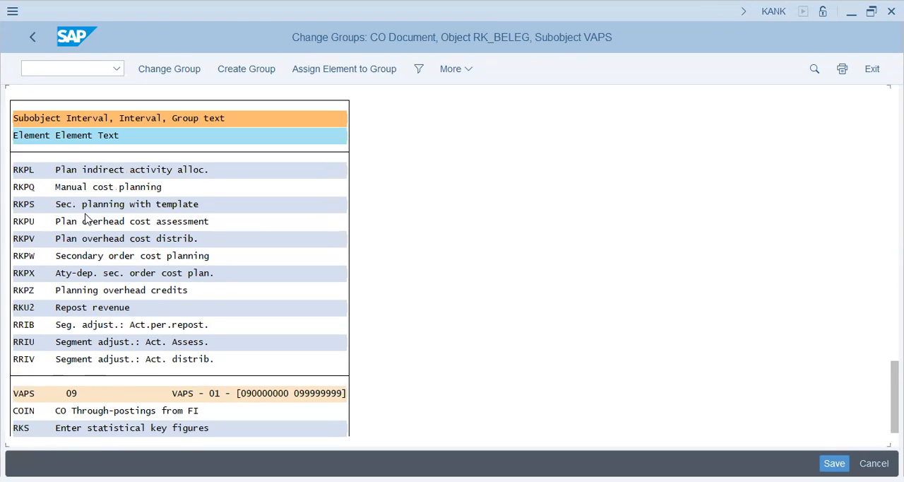
scroll(85, 218, up, 1)
click(89, 206)
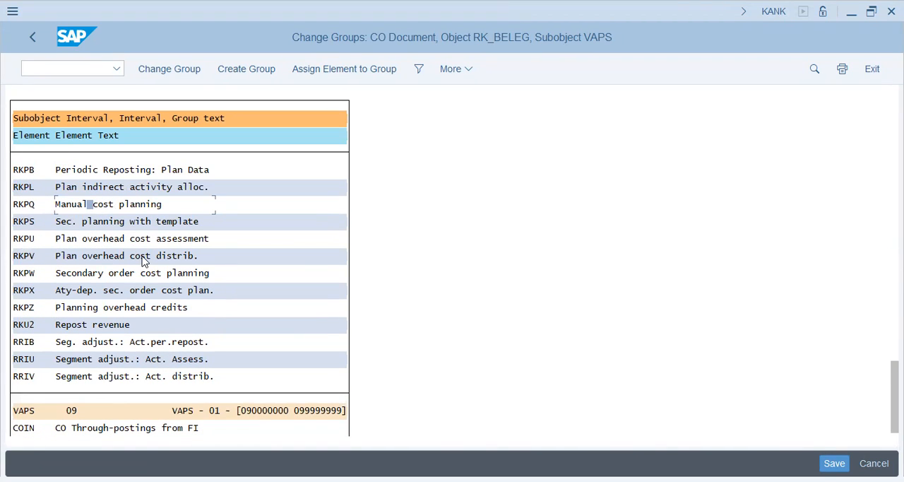
key(ctrl+f)
text(rkiu)
key(Tab)
key(space)
key(Tab)
key(Tab)
text(999)
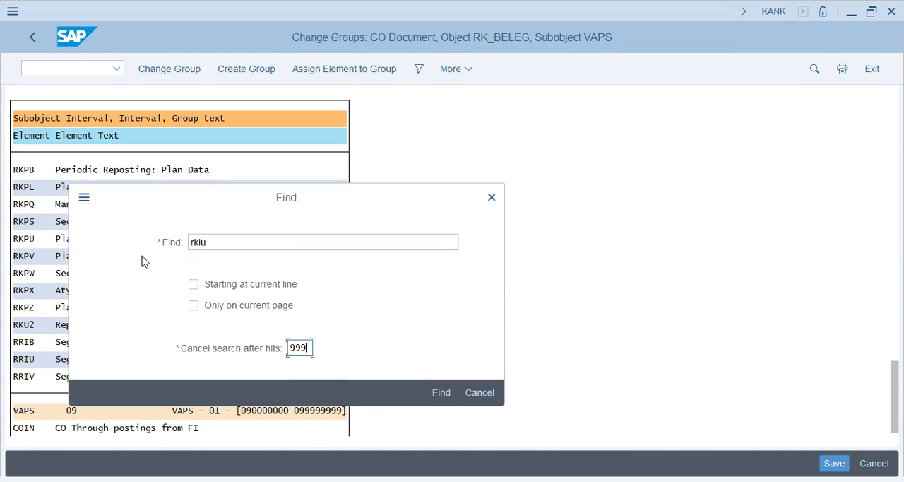
key(Return)
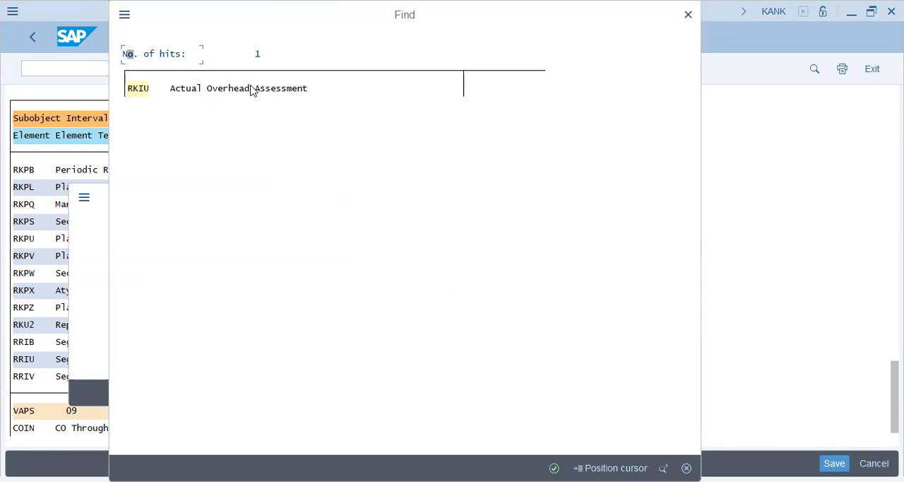
click(138, 89)
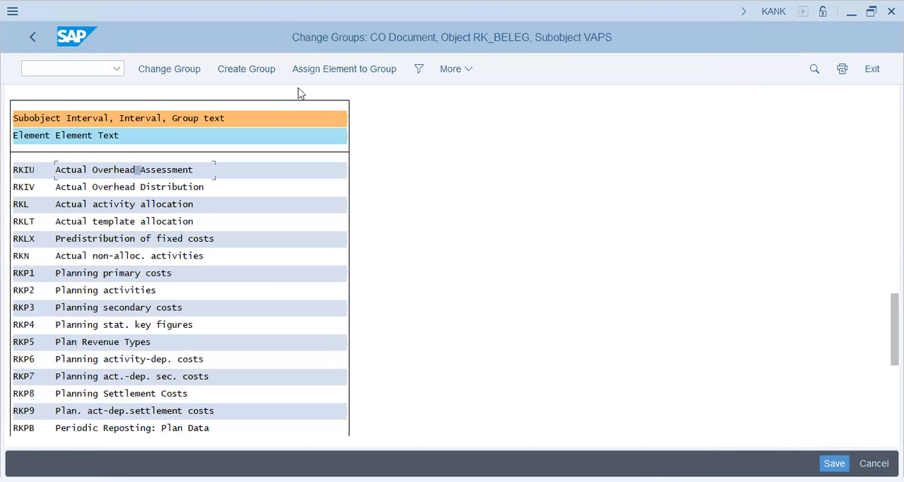
click(344, 69)
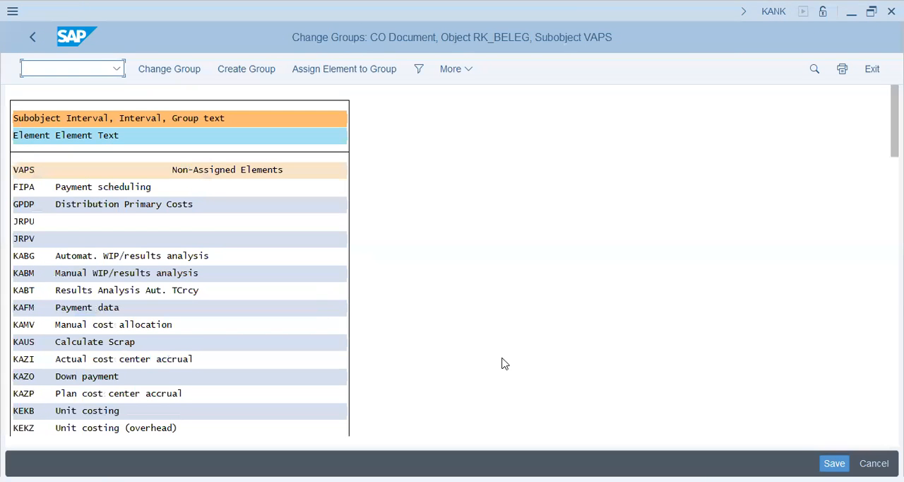
click(824, 456)
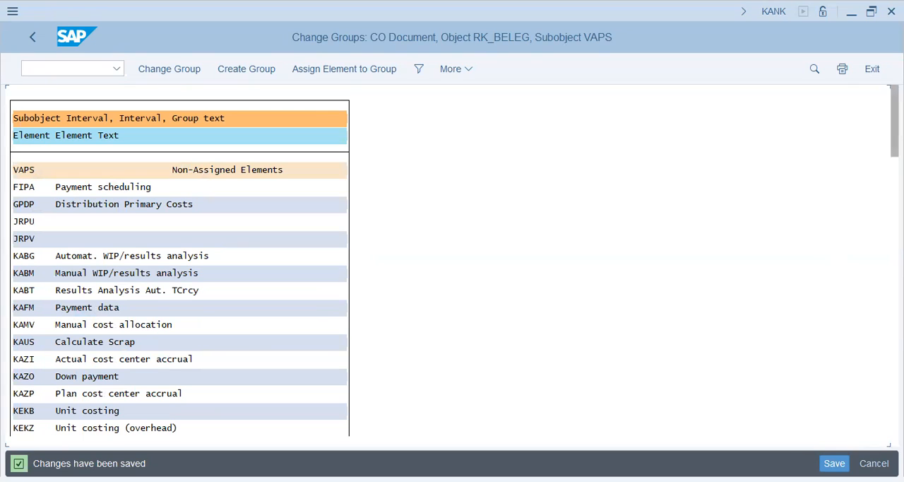
- Check the RKIU element (Actual Overhead Assessment) under the VAPS 09 number range group
drag(895, 121, 894, 411)
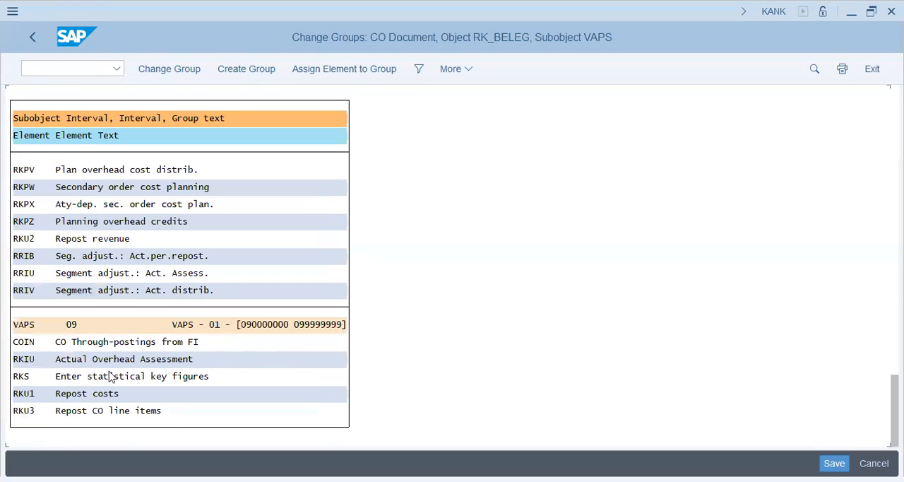
click(63, 359)
key(alt+Tab)
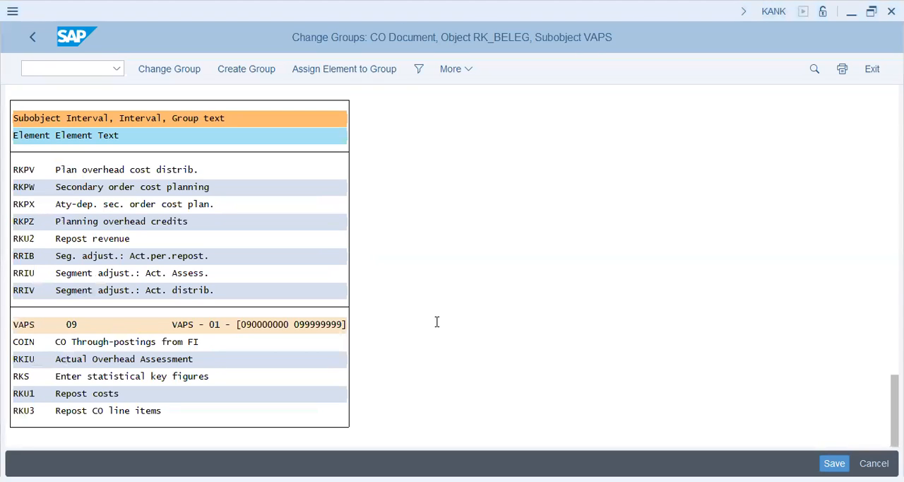
- Start creating a statistical key figure with transaction KK01
click(87, 74)
text(/nkk01)
key(Return)
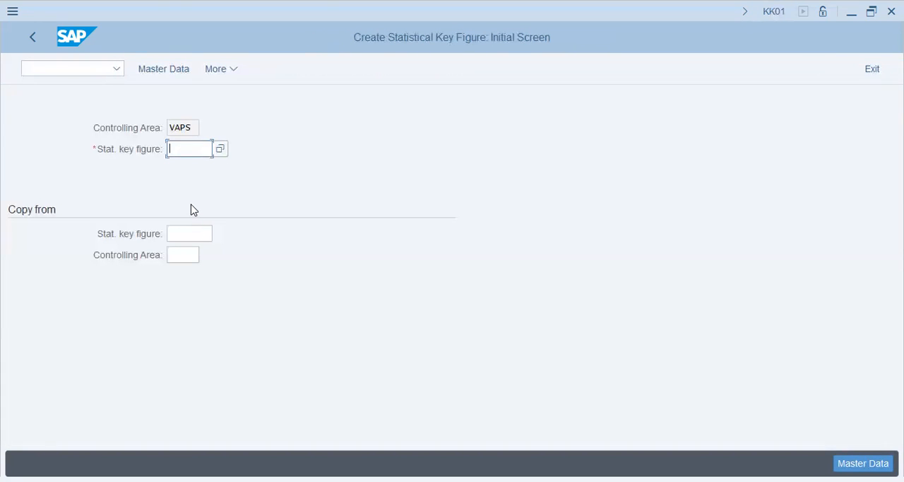
key(alt+Tab)
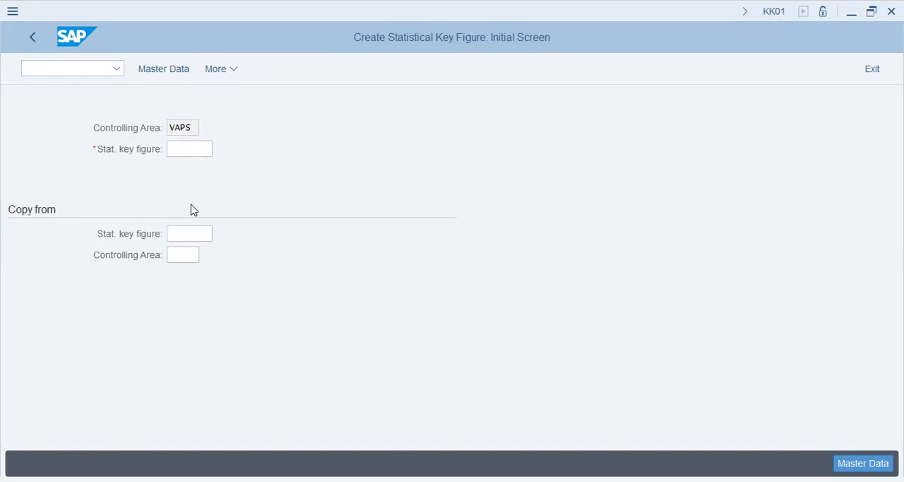
- Return to SAP Easy Access and expand Accounting, Controlling, Cost Center Accounting down to its Master Data folder
click(65, 71)
text(/n)
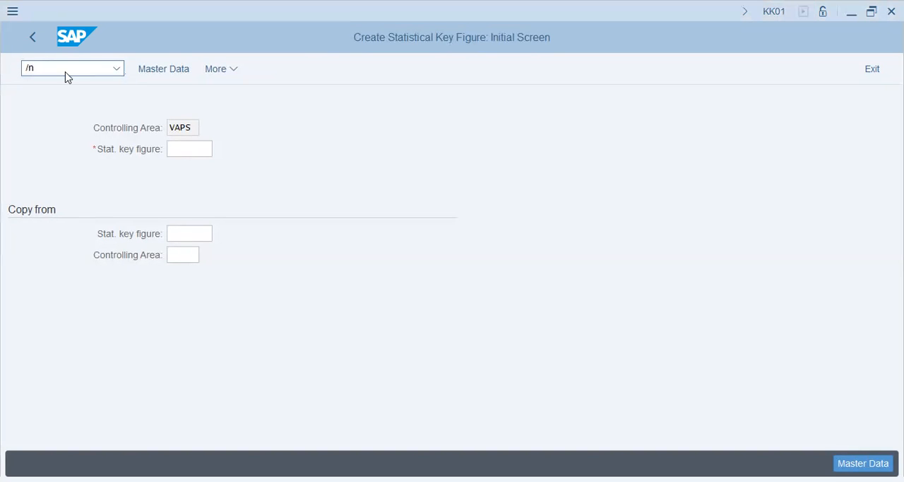
key(Return)
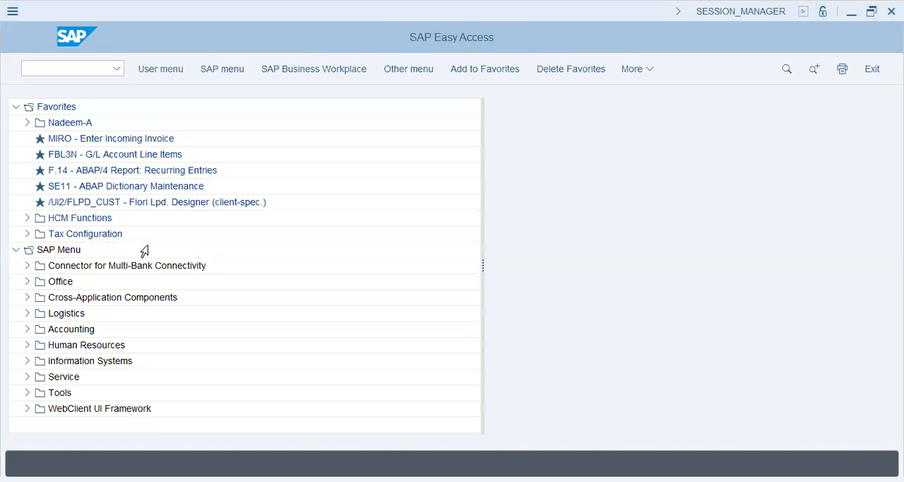
click(27, 328)
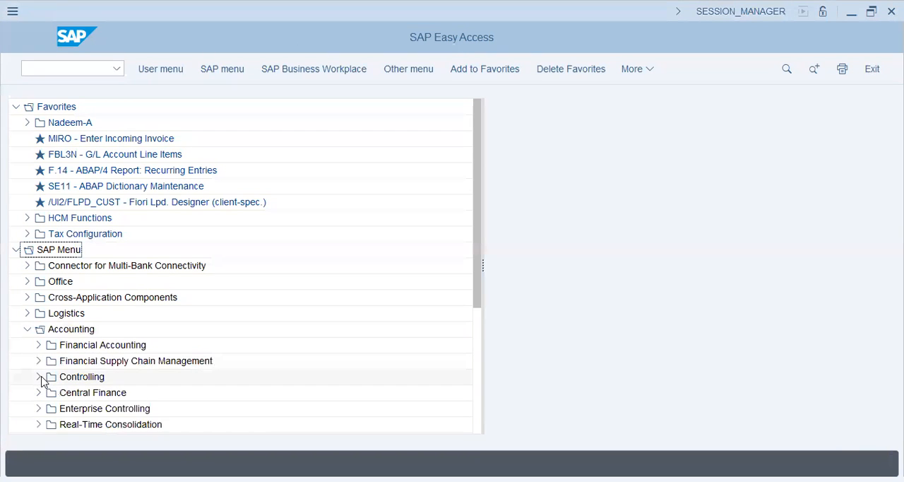
click(39, 377)
click(49, 408)
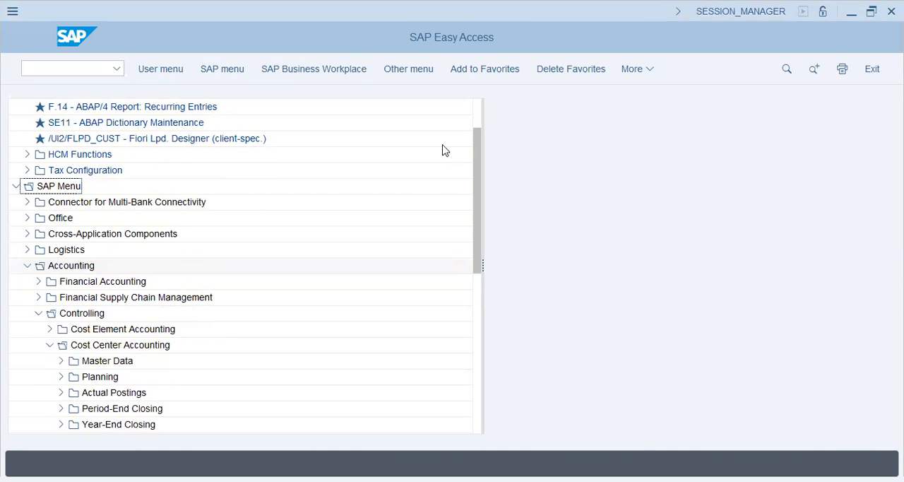
scroll(443, 150, down, 2)
click(60, 250)
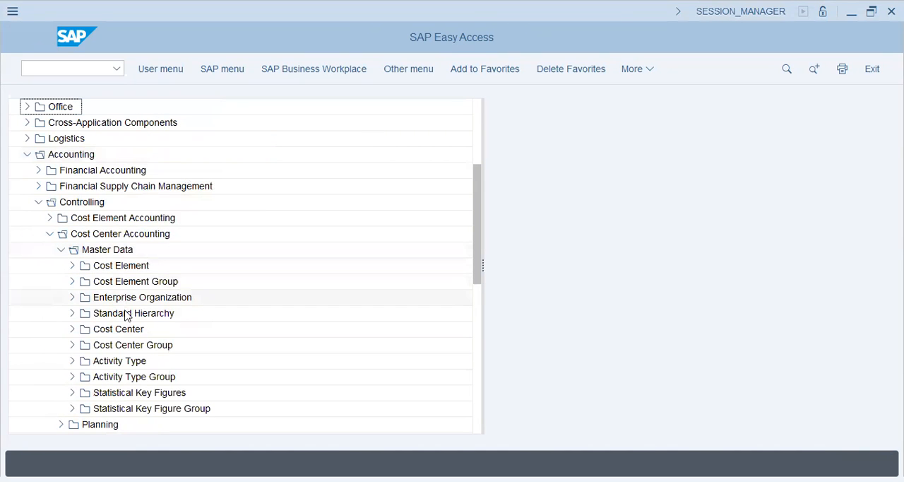
- Open KK01 - Create under Individual Processing of Statistical Key Figures in the cost center master data
click(116, 393)
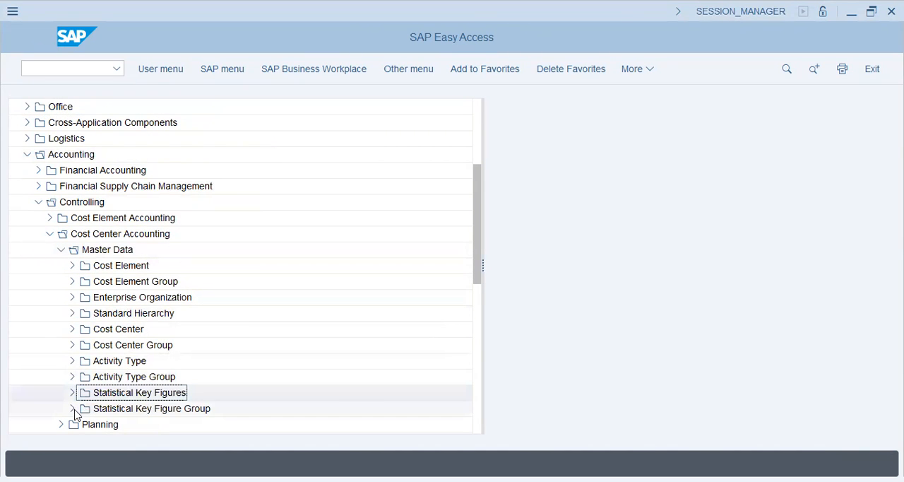
click(72, 394)
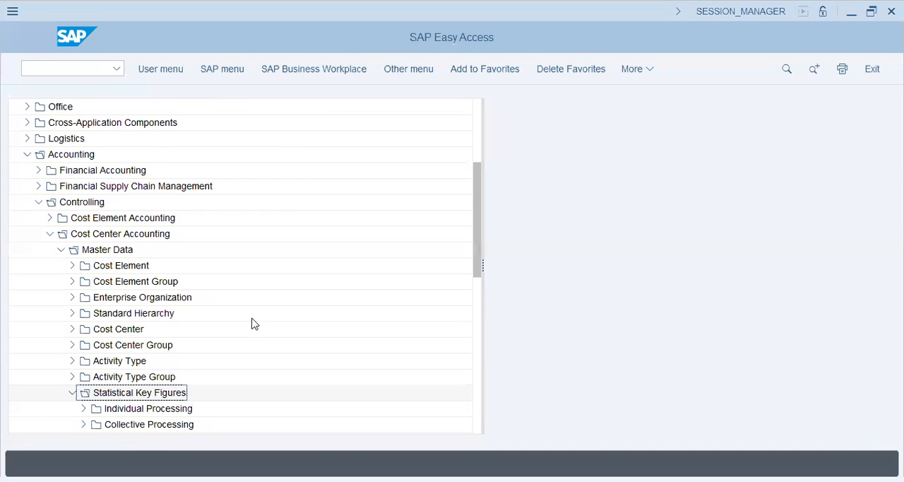
scroll(254, 323, down, 2)
click(82, 329)
click(143, 344)
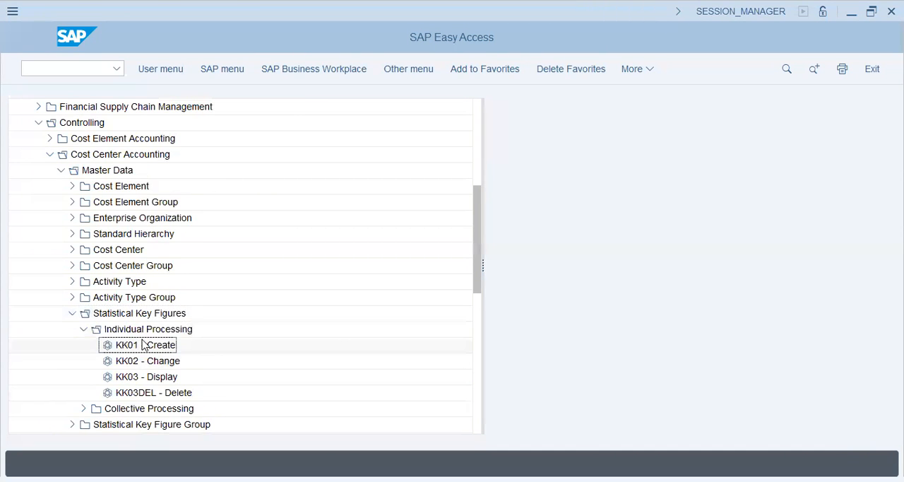
double_click(143, 344)
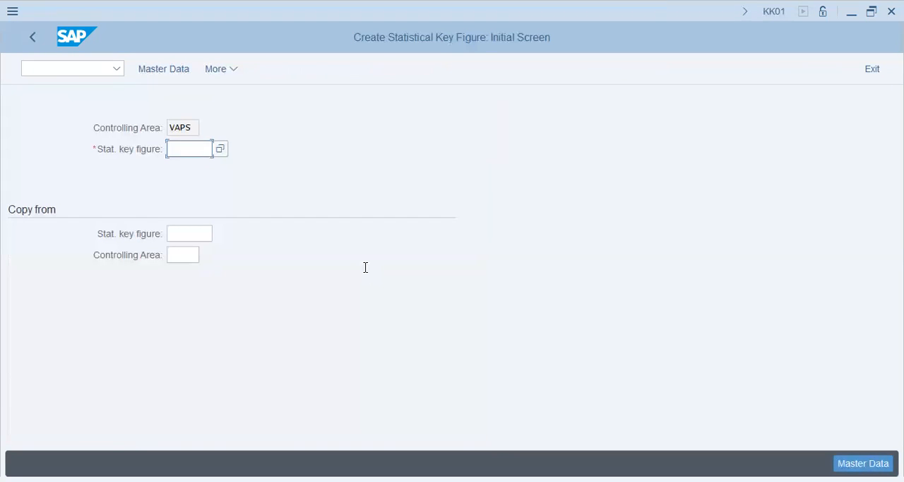
- Enter EMP as the new statistical key figure in controlling area VAPS and open its master data
key(alt+Tab)
key(alt+Tab)
text(emp)
click(176, 70)
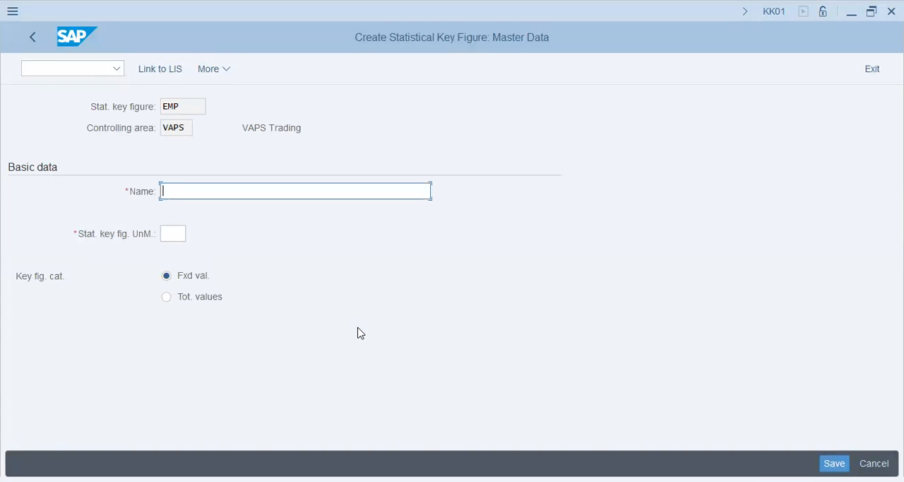
- Name the key figure Employee, set its unit of measure to EA, and save it as a fixed-value figure
key(alt+Tab)
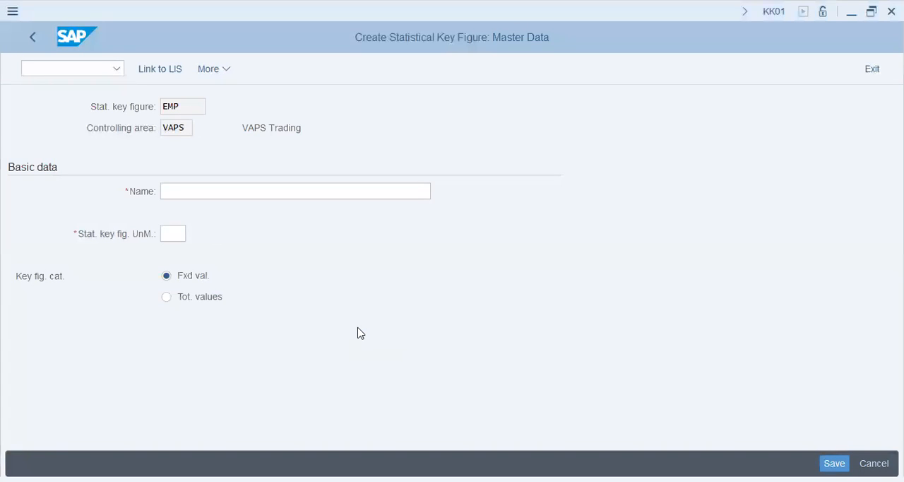
key(alt+Tab)
text(Employee)
key(Tab)
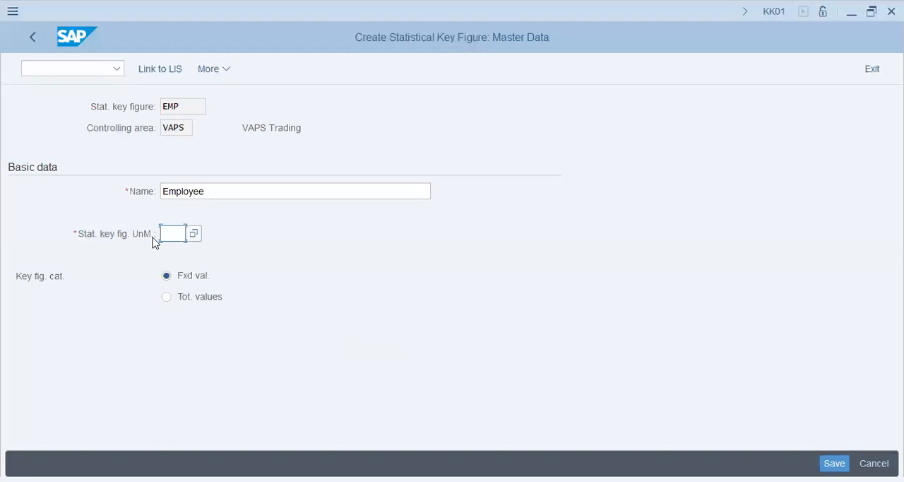
text(ea)
key(Tab)
key(ctrl+s)
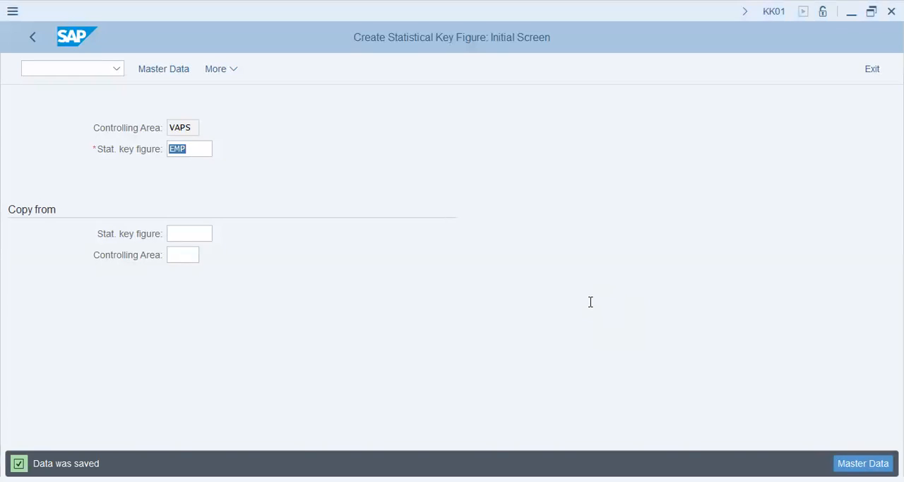
click(70, 68)
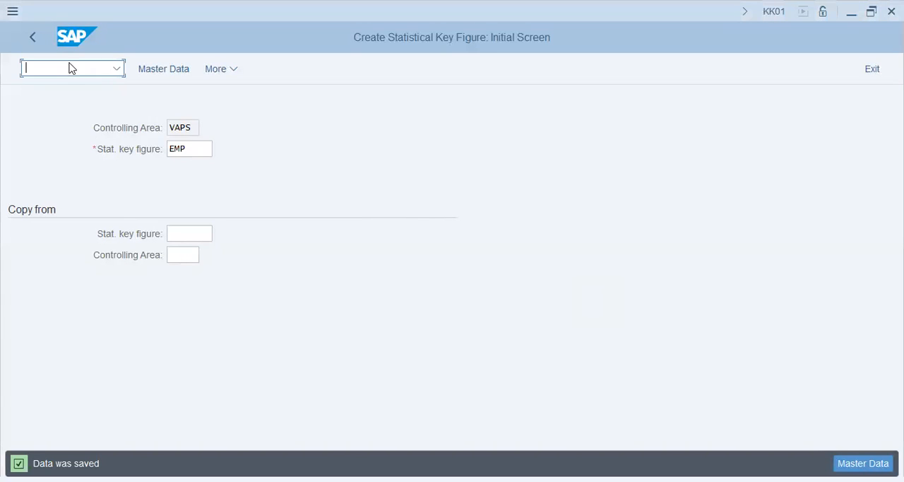
text(/nk)
key(BackSpace)
key(BackSpace)
key(BackSpace)
key(alt+Tab)
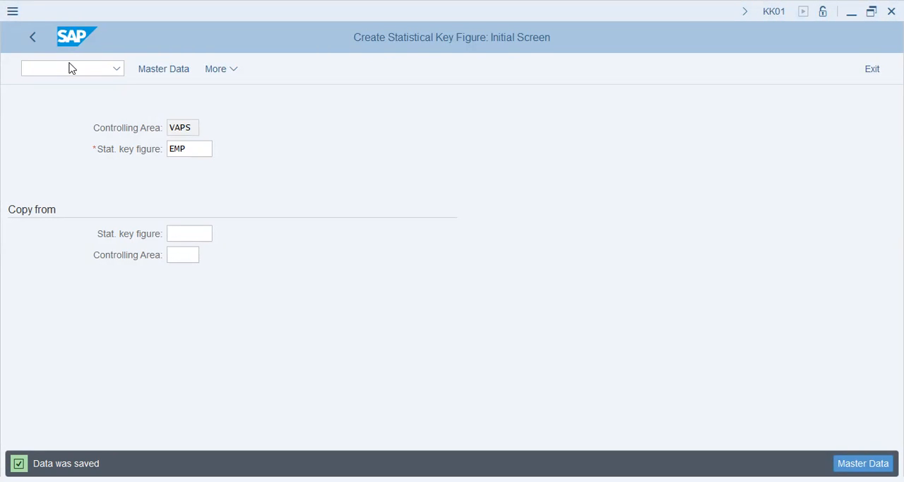
- Go back to SAP Easy Access and open KB31N - Enter under Statistical Key Figures in the Cost Center Accounting actual postings
click(39, 44)
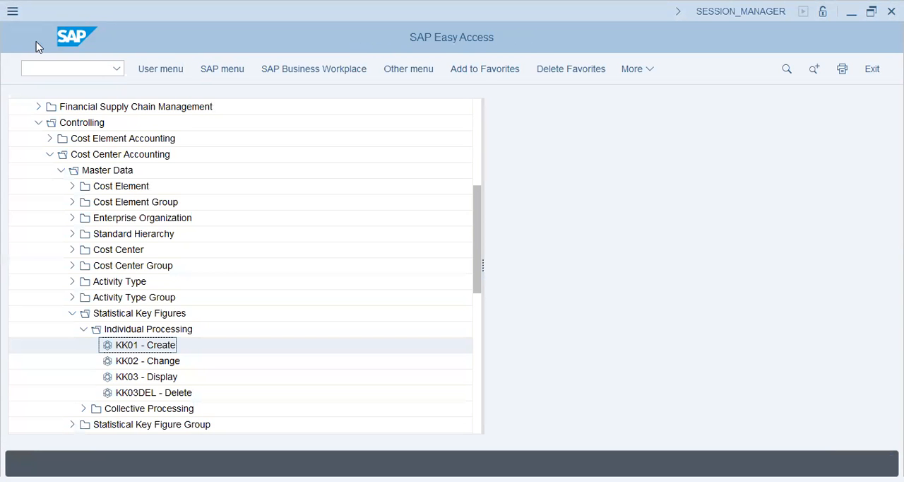
click(73, 313)
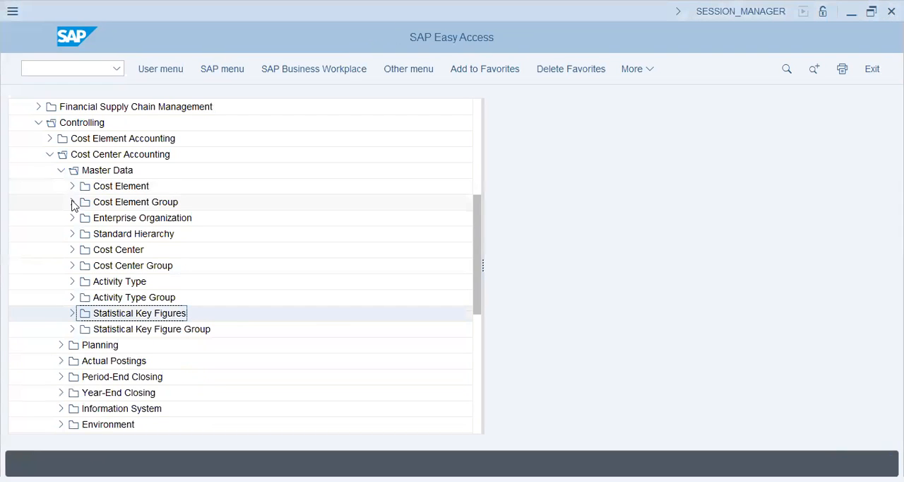
click(72, 250)
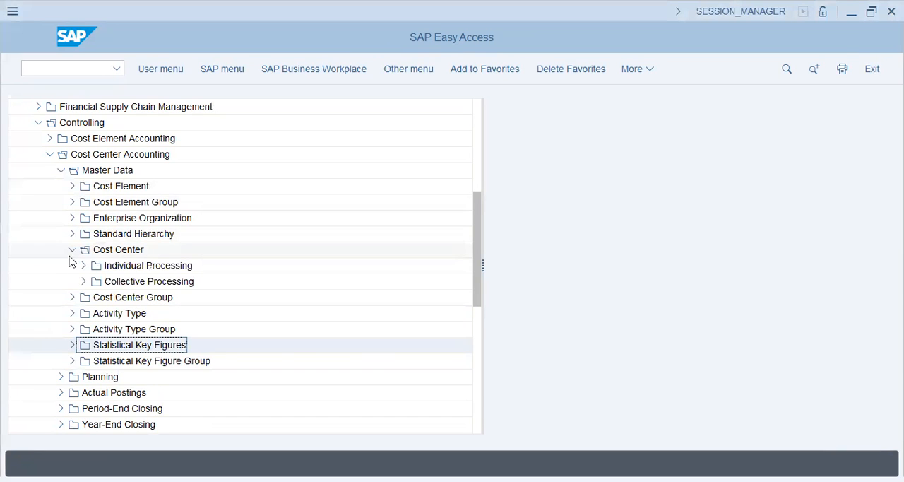
click(61, 171)
click(62, 202)
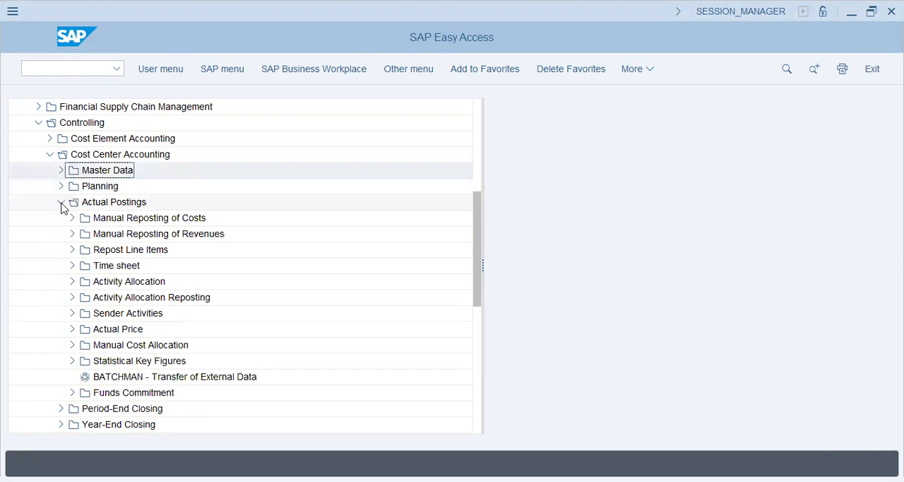
click(126, 219)
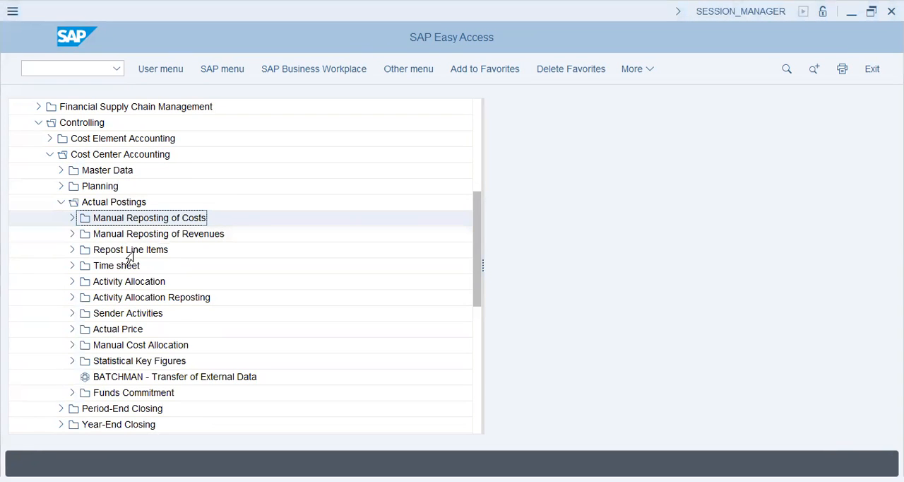
click(73, 361)
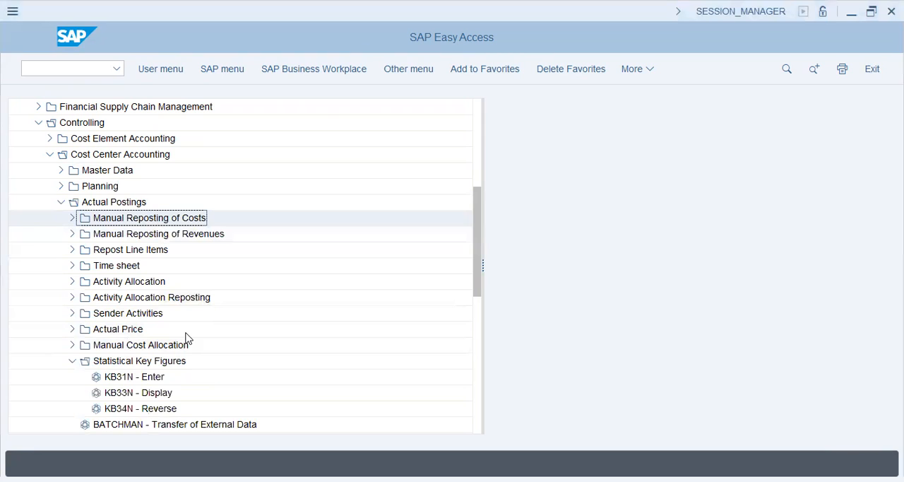
double_click(134, 377)
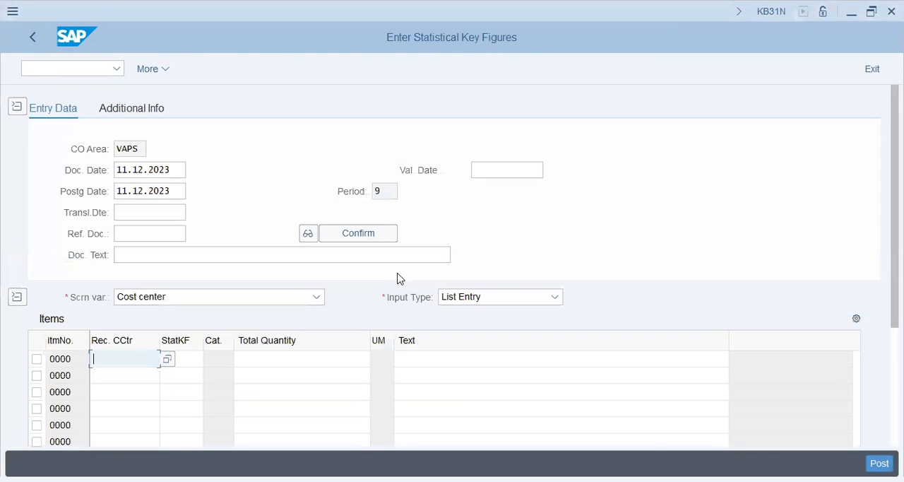
- Enter 1001 as the receiving cost center in the first item row
key(alt+Tab)
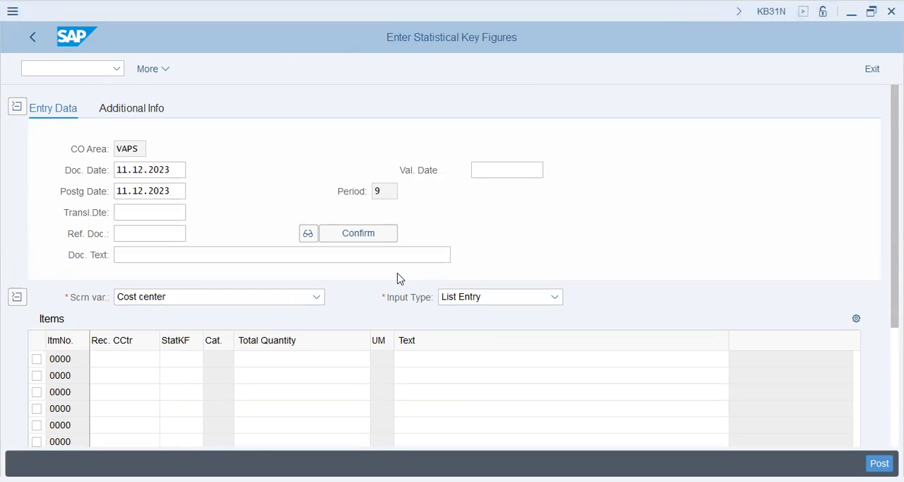
click(397, 273)
scroll(282, 290, down, 4)
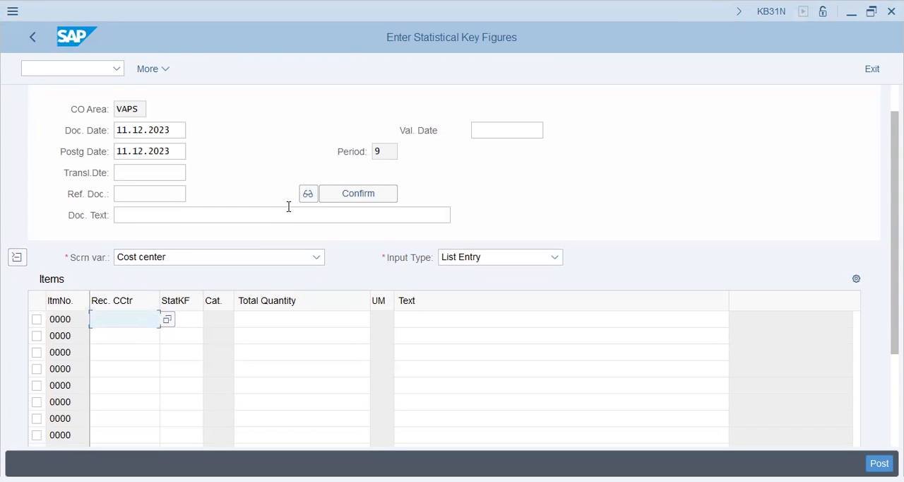
key(alt+Tab)
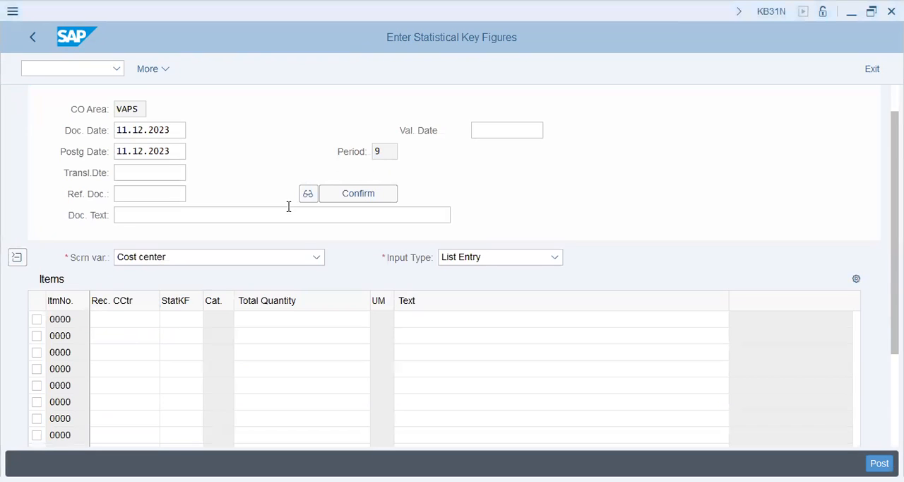
key(alt+Tab)
text(1000)
key(shift+Tab)
key(shift+Tab)
key(shift+Tab)
key(shift+Tab)
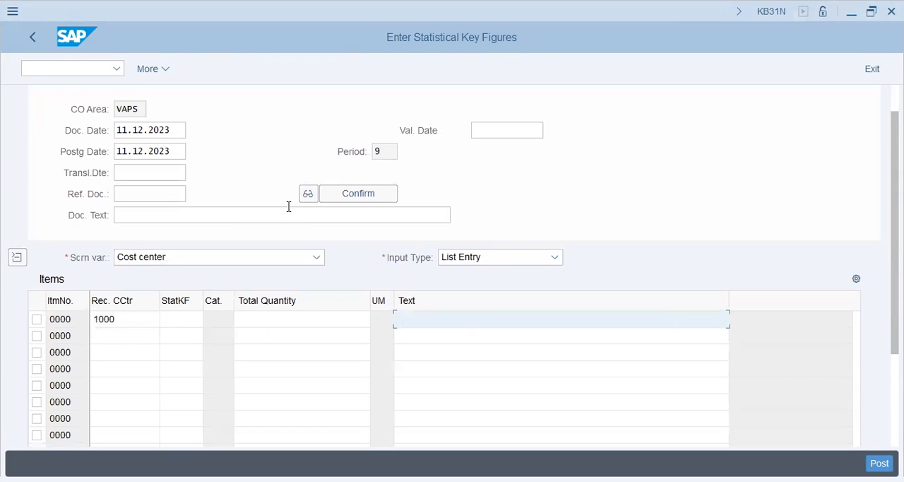
key(Down)
key(Up)
key(Right)
key(Right)
key(Right)
key(shift+Right)
text(1)
key(Down)
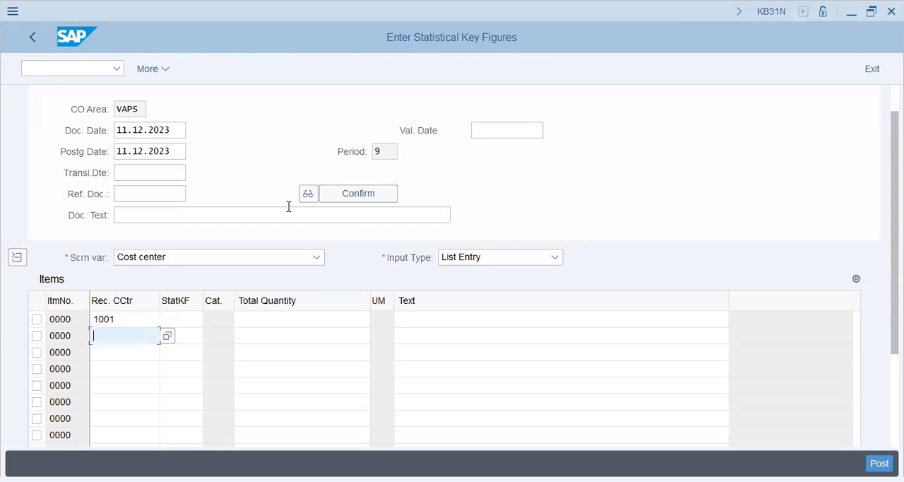
- Enter receiving cost centers 1002 and 2001 in the second and third item rows
text(1002)
key(Down)
text(2001)
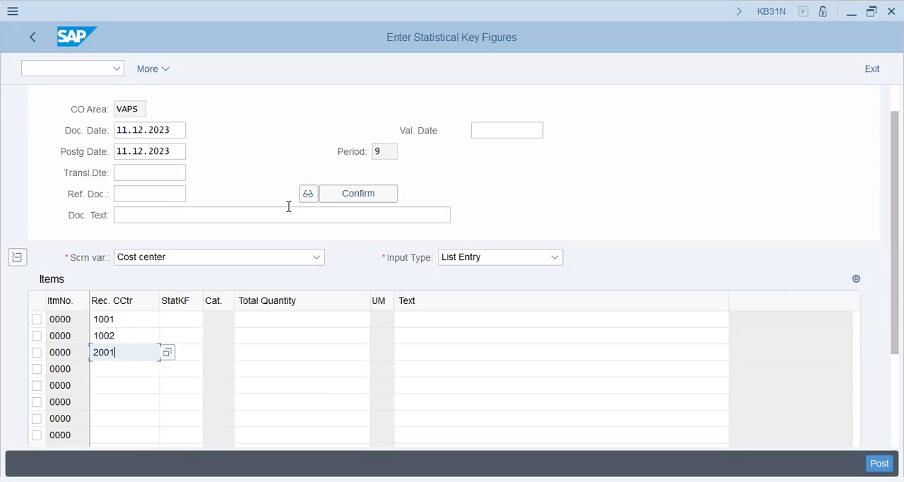
- Enter EMP as the statistical key figure for cost centers 1001, 1002 and 2001
key(Tab)
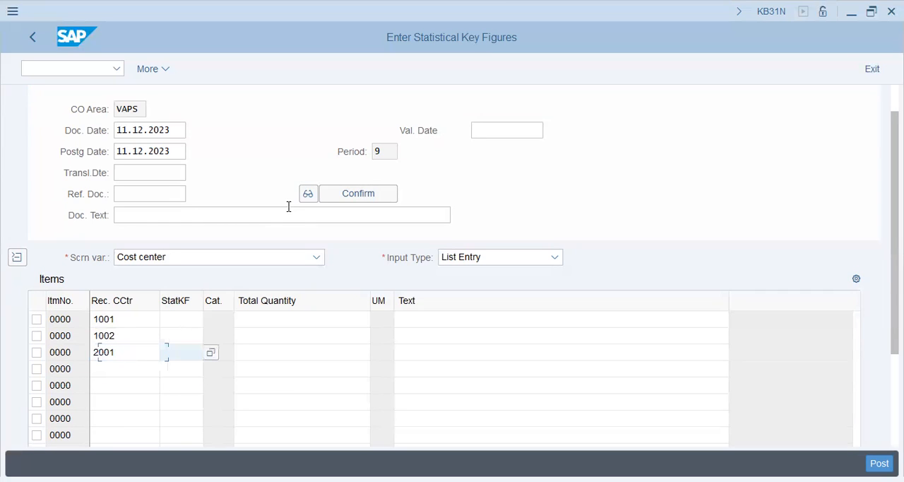
key(Up)
key(Up)
text(emp)
key(Tab)
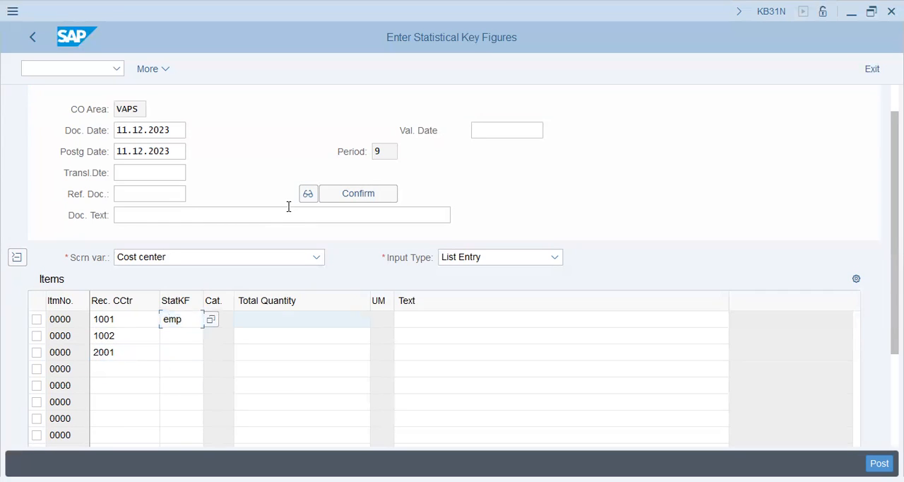
key(shift+Tab)
key(Down)
text(emp)
key(Tab)
key(shift+Tab)
key(Down)
text(emp)
key(Tab)
key(Up)
key(Up)
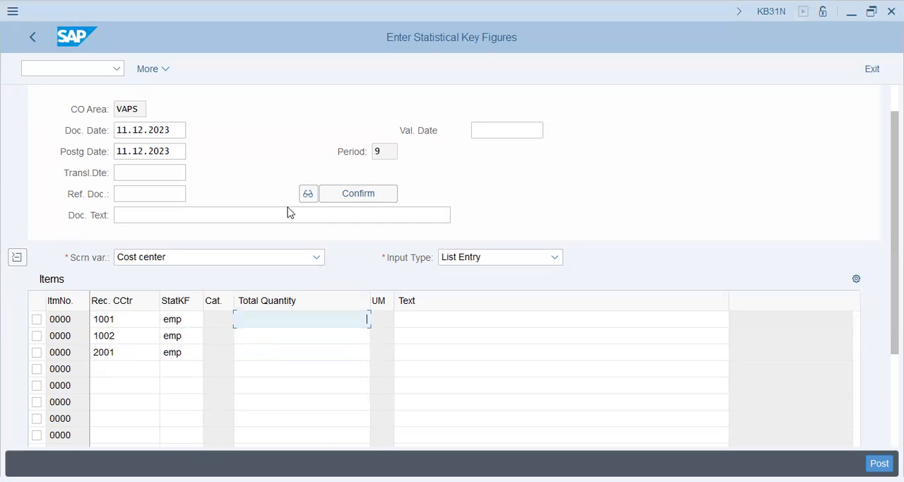
- Enter total quantities of 75 for cost center 1001, 25 for 1002 and 200 for 2001
text(75)
key(Down)
text(25)
key(Down)
text(200)
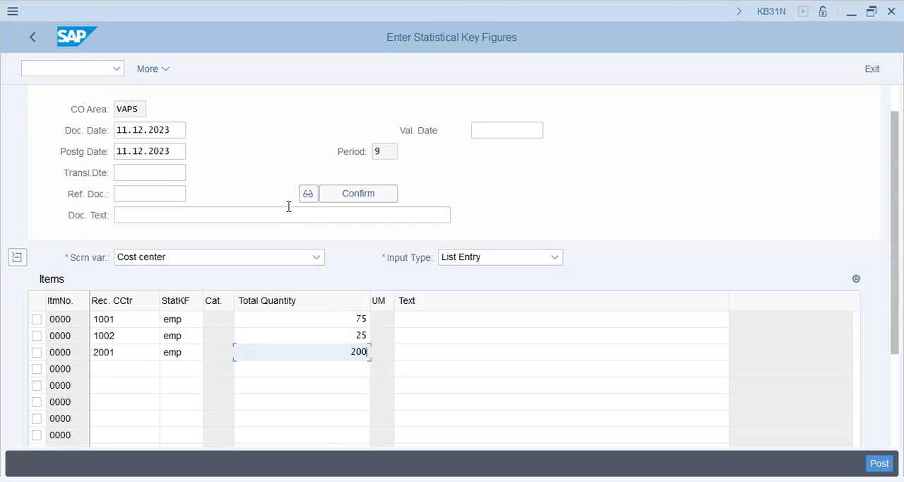
- Check the three item rows and post the statistical key figures document
key(Return)
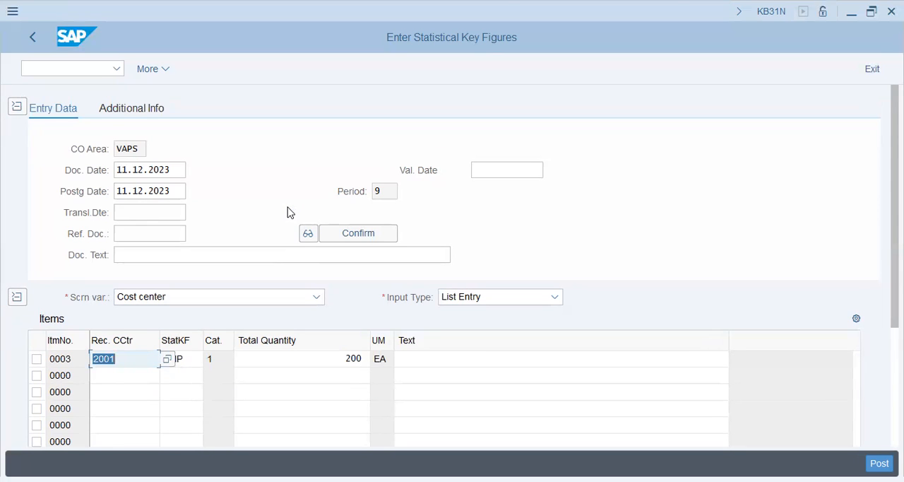
click(759, 423)
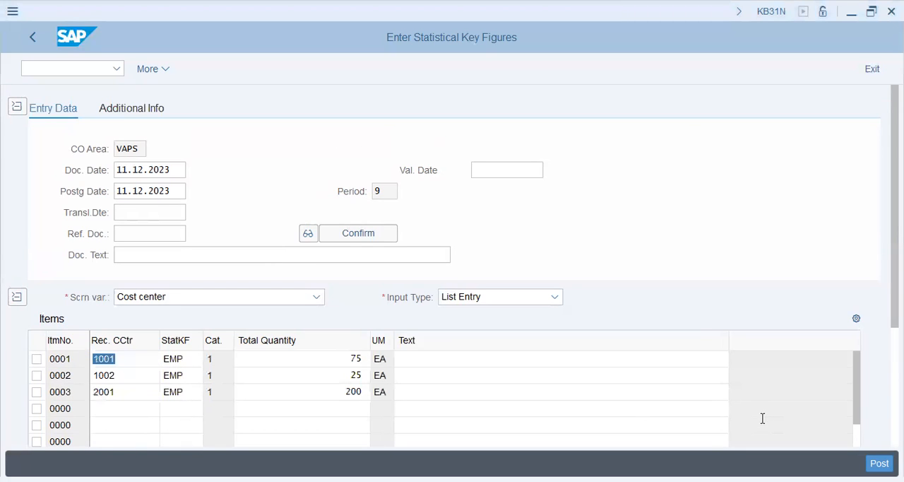
click(879, 463)
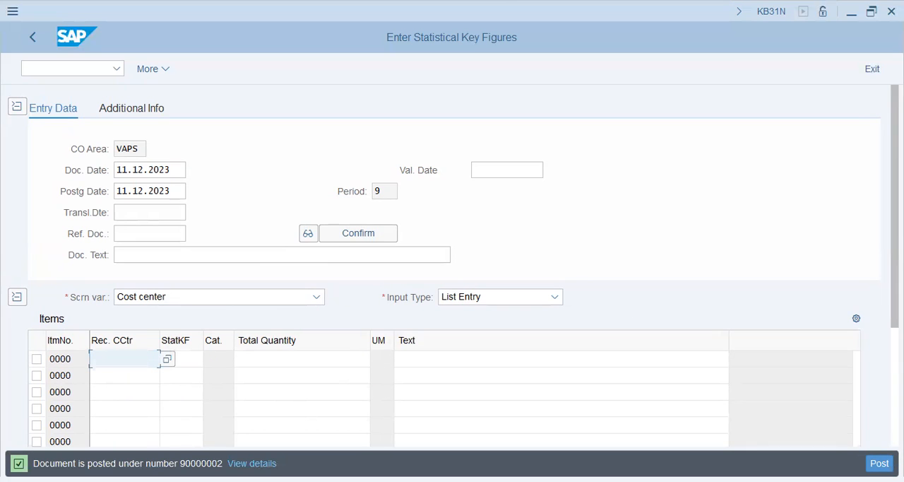
click(170, 464)
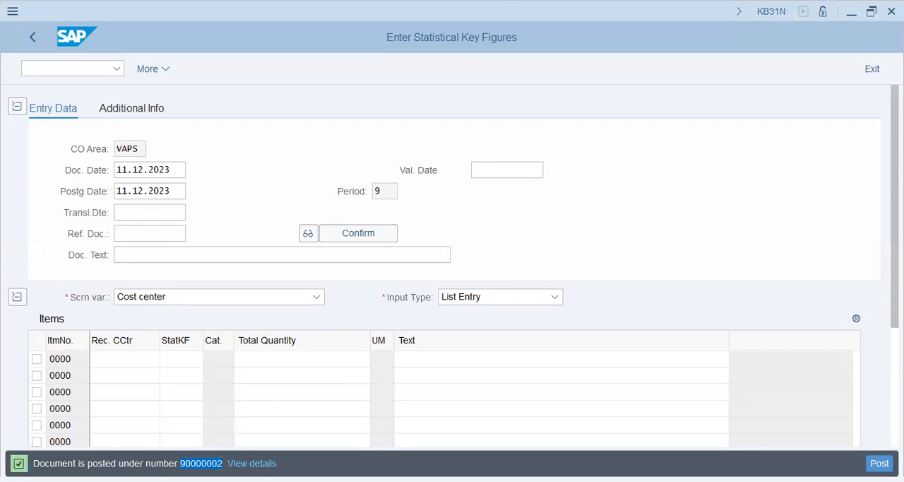
key(alt+Tab)
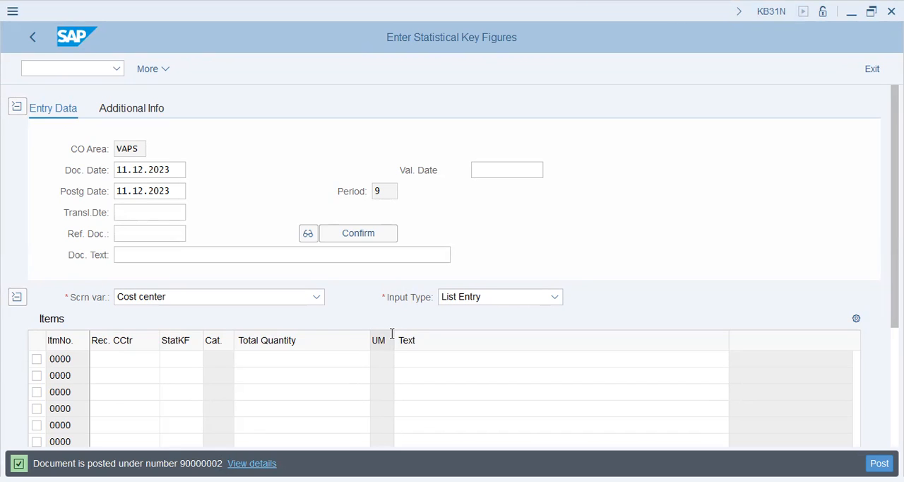
- Return to the SAP Easy Access menu and collapse the Controlling folder
click(74, 69)
text(/n)
key(Return)
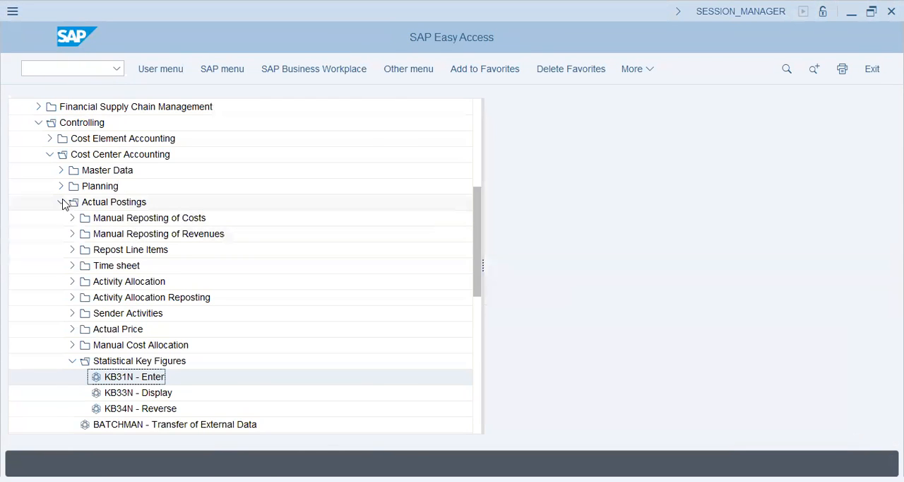
click(61, 202)
click(38, 123)
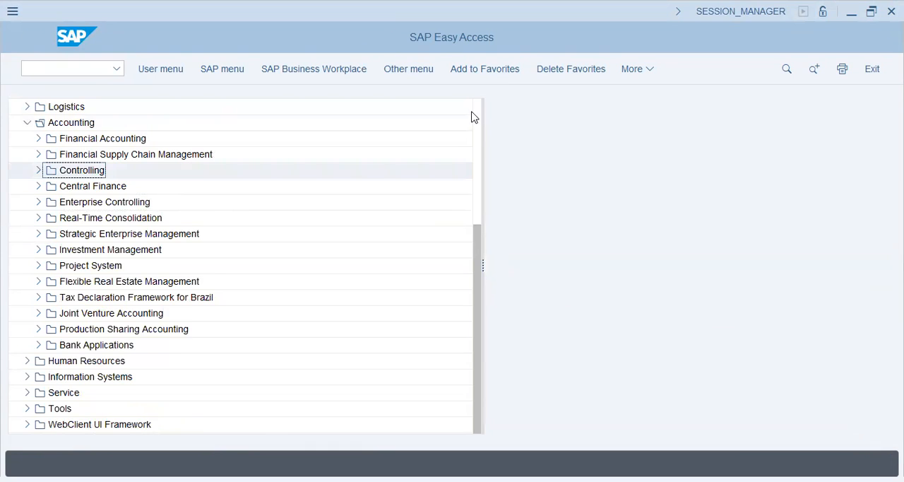
scroll(474, 117, up, 5)
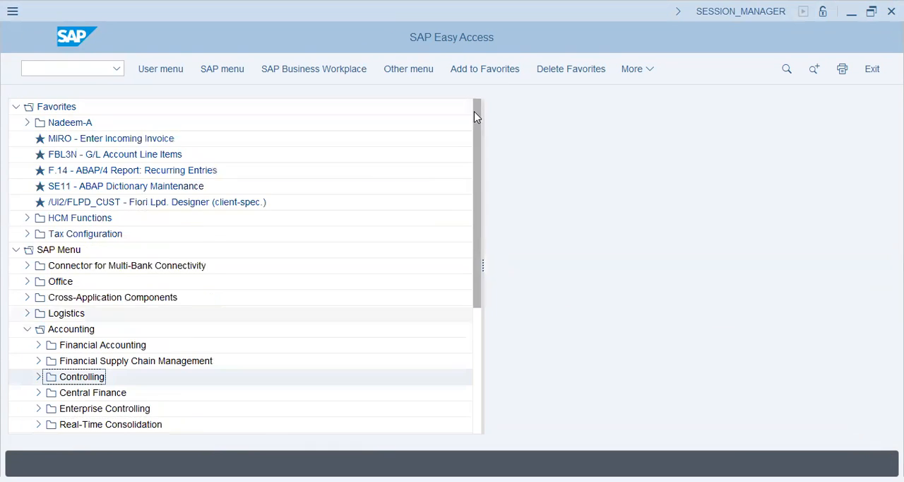
- Open central G/L account maintenance (FS00) from the General Ledger master records for individual processing
click(38, 345)
click(49, 360)
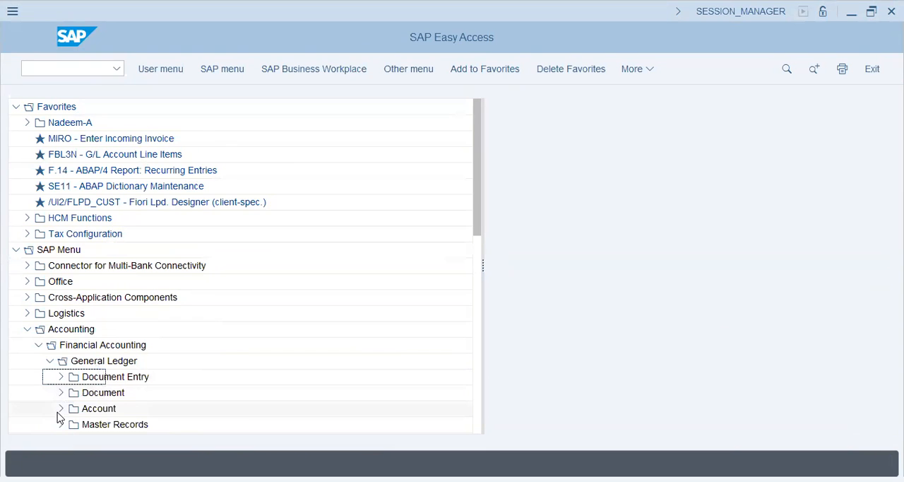
click(61, 424)
click(73, 408)
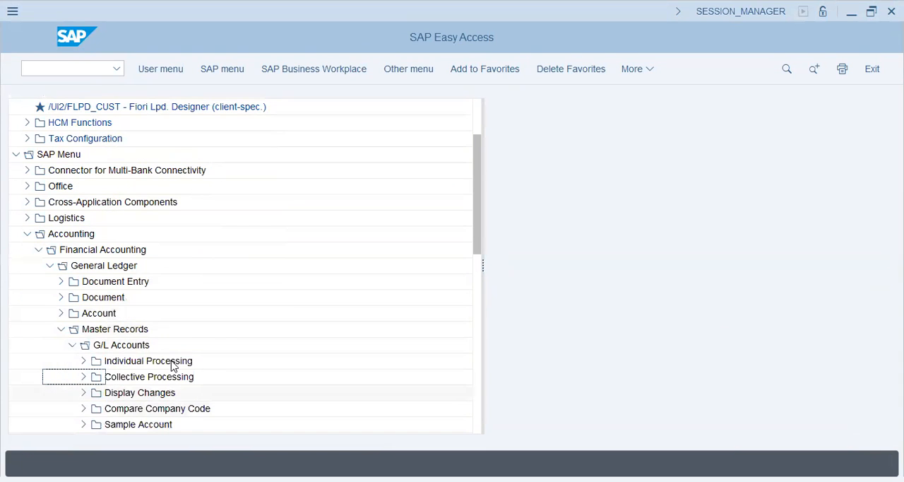
click(127, 362)
click(83, 360)
click(144, 377)
double_click(150, 379)
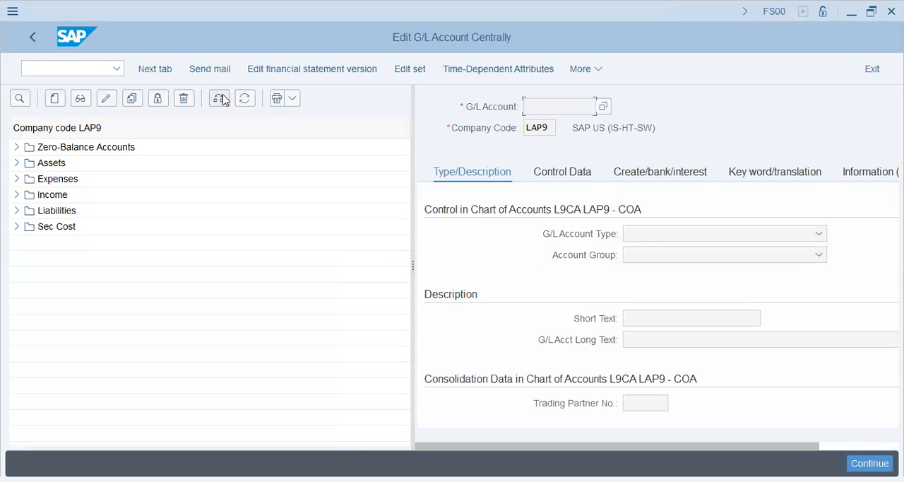
text(vaps)
key(Return)
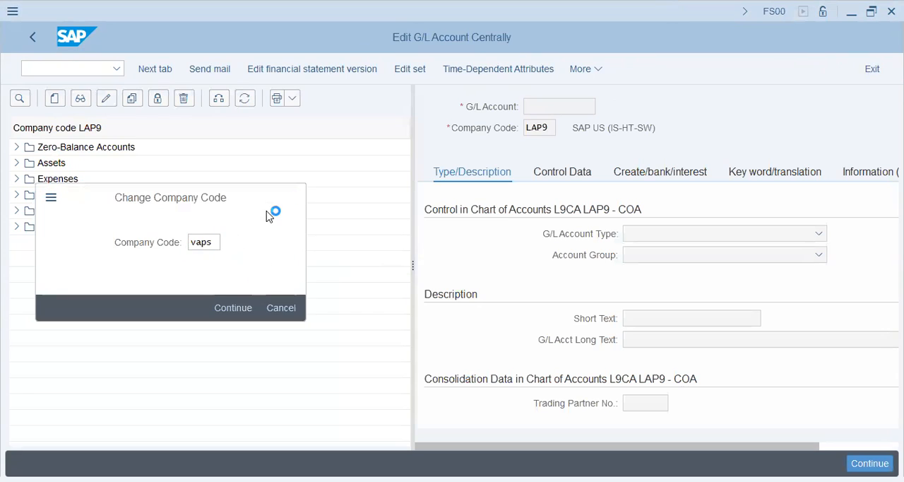
click(55, 99)
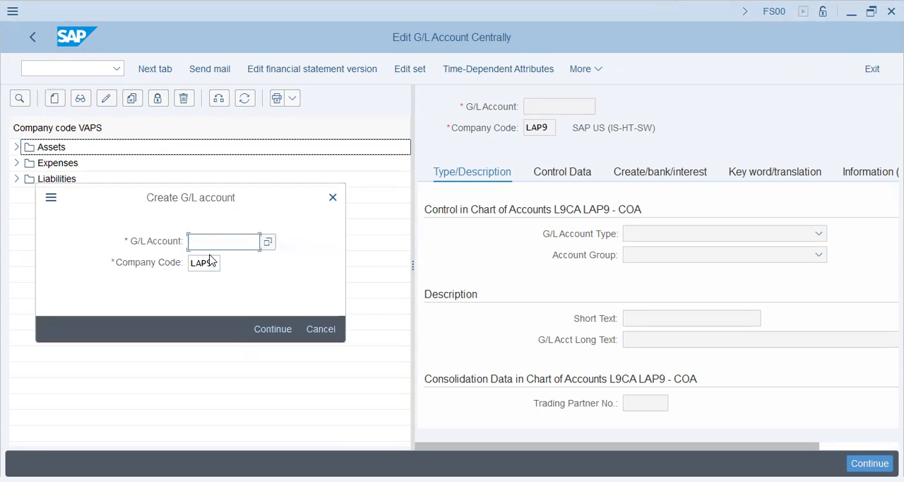
text(1000000000)
key(Tab)
text(vaps)
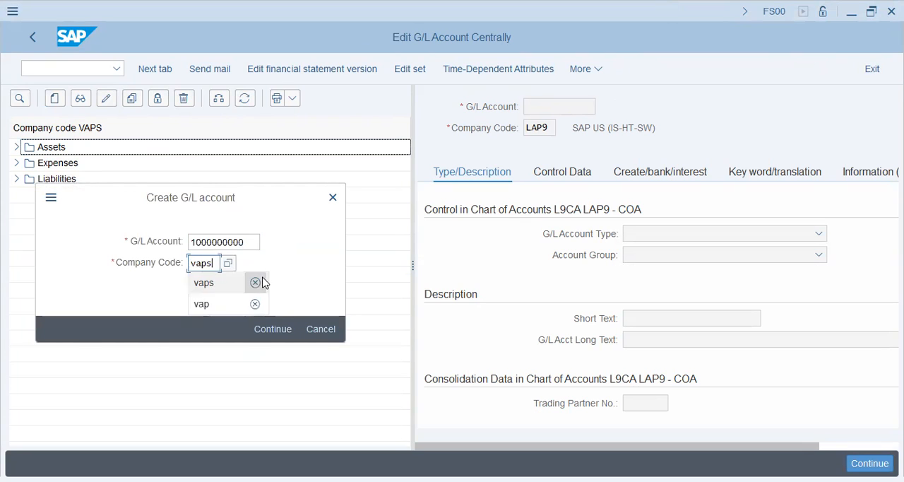
click(273, 329)
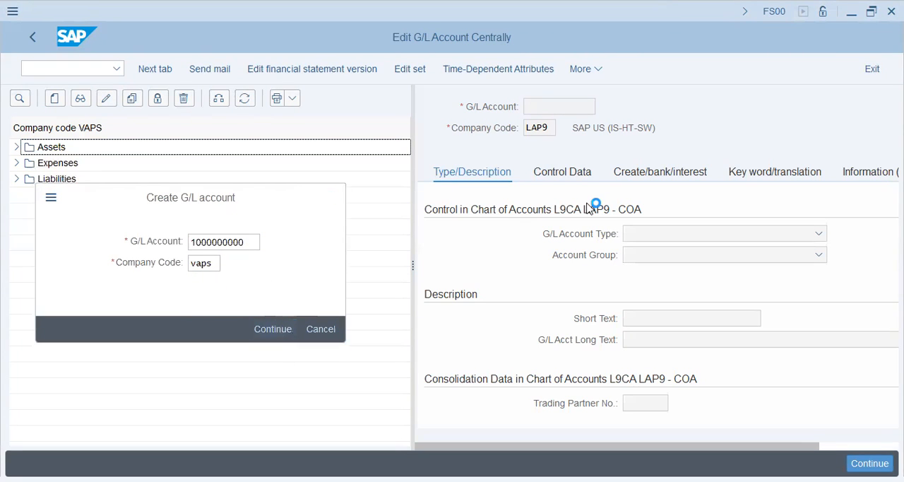
- Set the G/L account type to Secondary Costs and the account group to Sec Cost
click(663, 240)
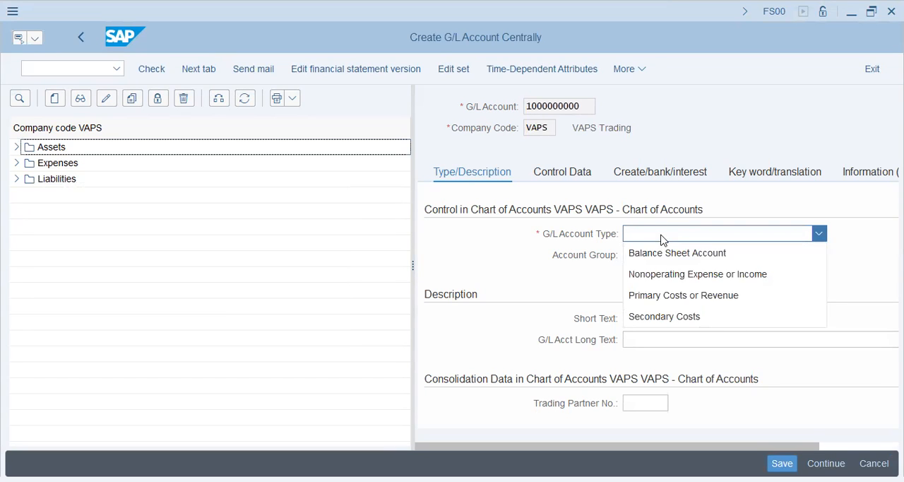
click(662, 240)
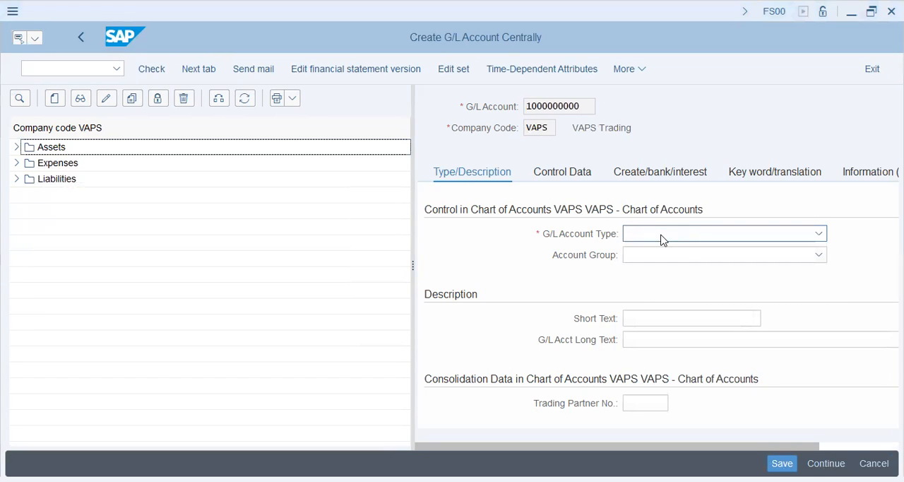
click(664, 236)
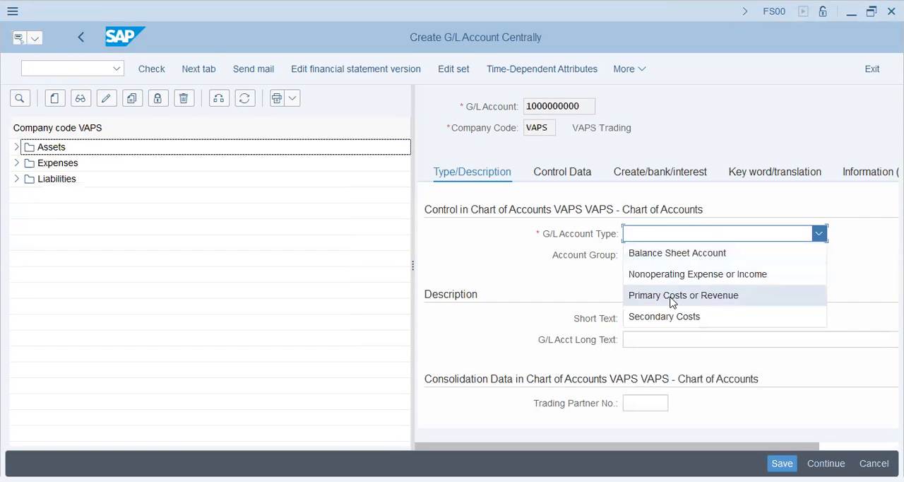
click(644, 297)
click(682, 235)
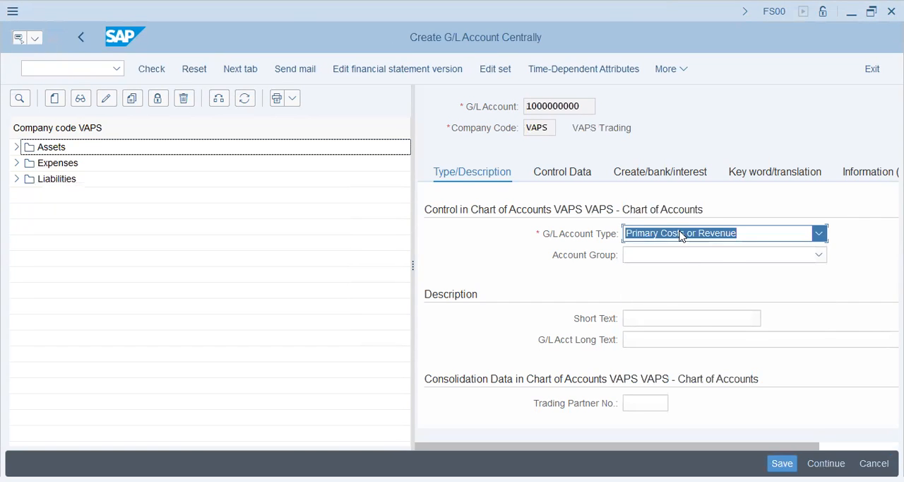
click(666, 317)
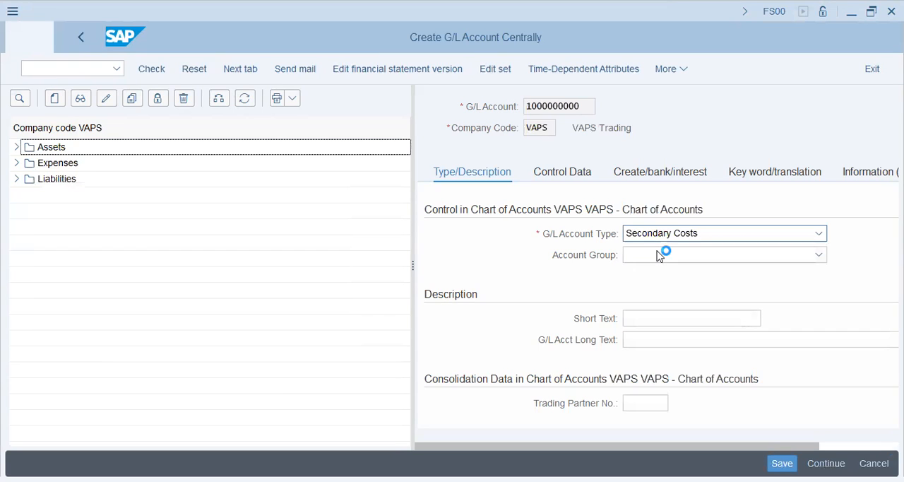
click(661, 254)
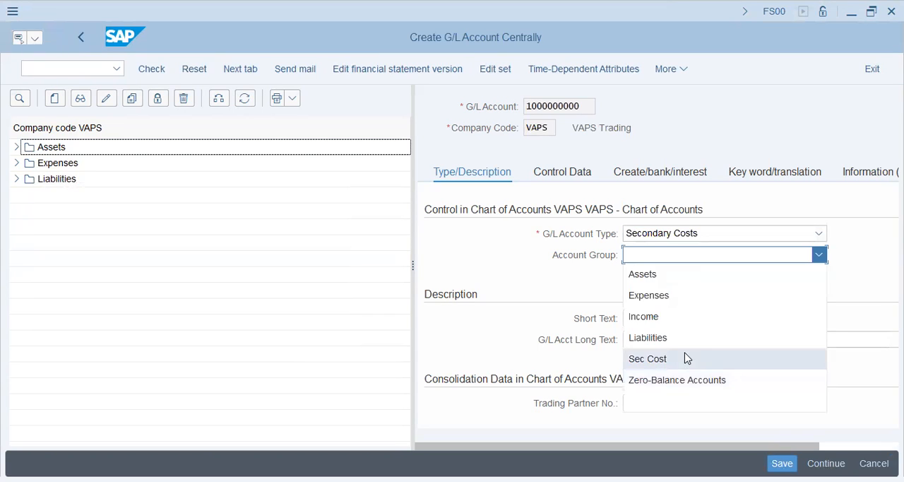
click(686, 358)
- Enter "Cafeteria Charges" as both the short text and the long text of the G/L account
click(669, 317)
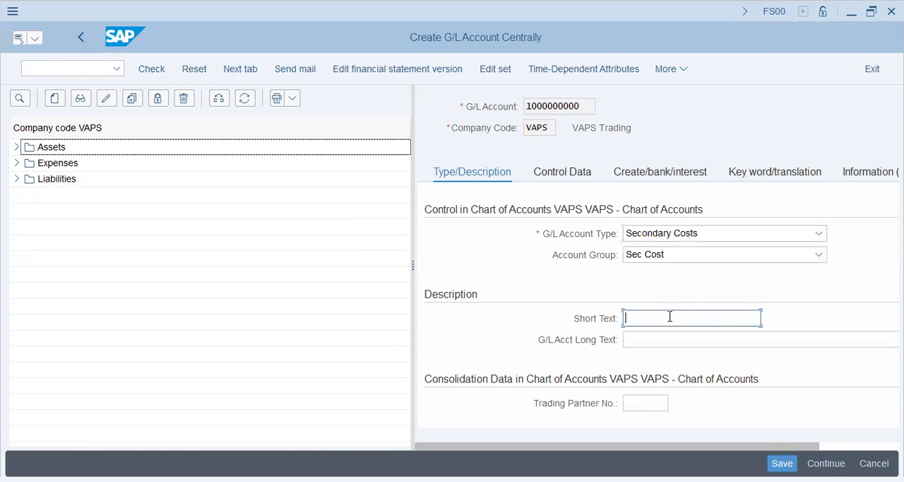
key(alt+Tab)
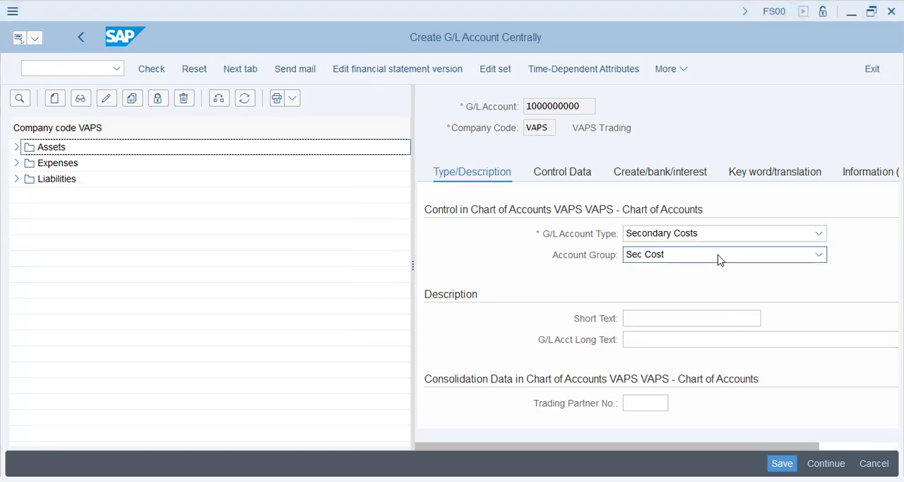
key(alt+Tab)
text(Cafeteria)
key(BackSpace)
key(BackSpace)
key(BackSpace)
key(BackSpace)
text(eria)
key(BackSpace)
key(BackSpace)
key(BackSpace)
text(ra)
key(BackSpace)
text(ia)
key(Tab)
text(Cafeteria h)
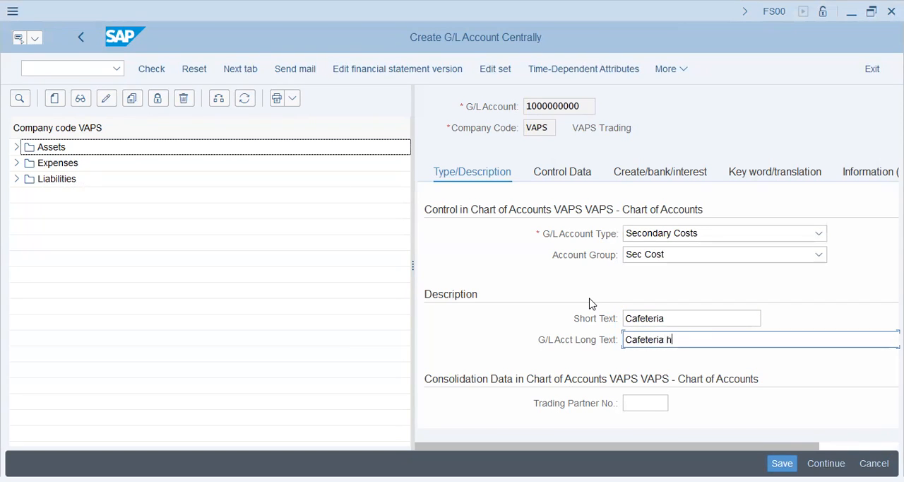
key(BackSpace)
text(Charges)
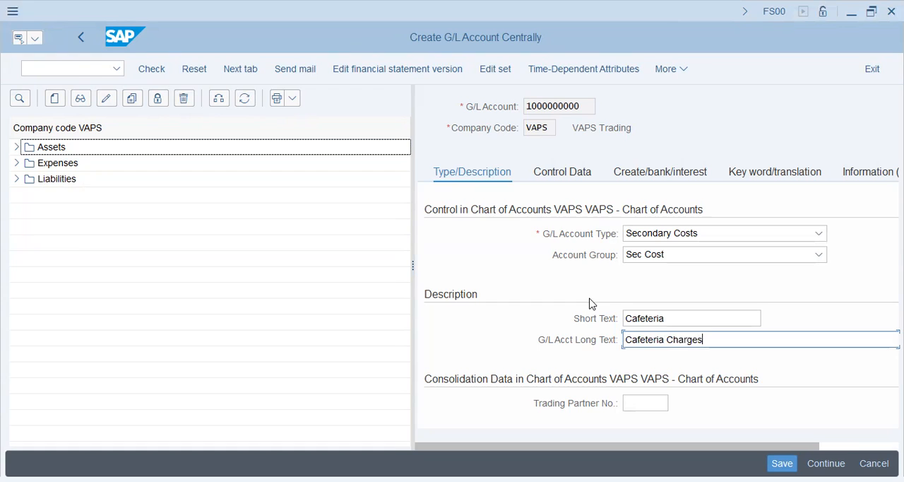
key(shift+Tab)
text(Charges)
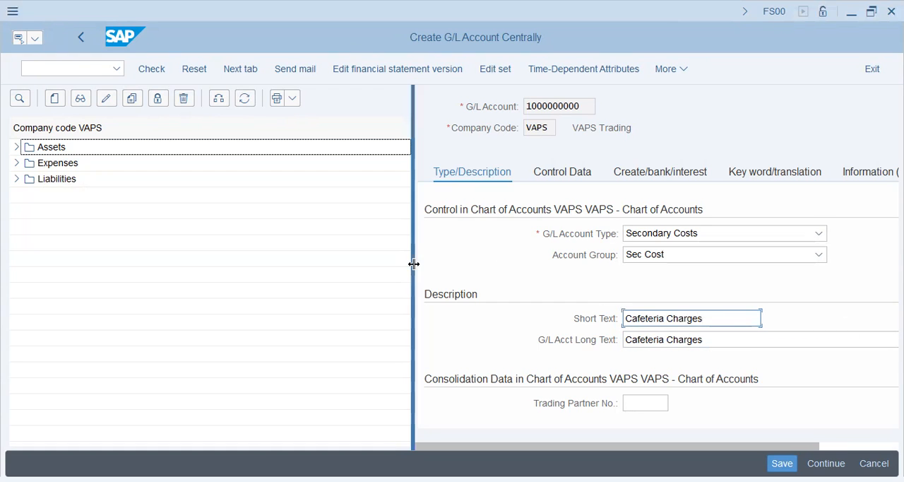
- Set the account's cost element category to 42 (Assessment) in the control data
drag(413, 263, 164, 264)
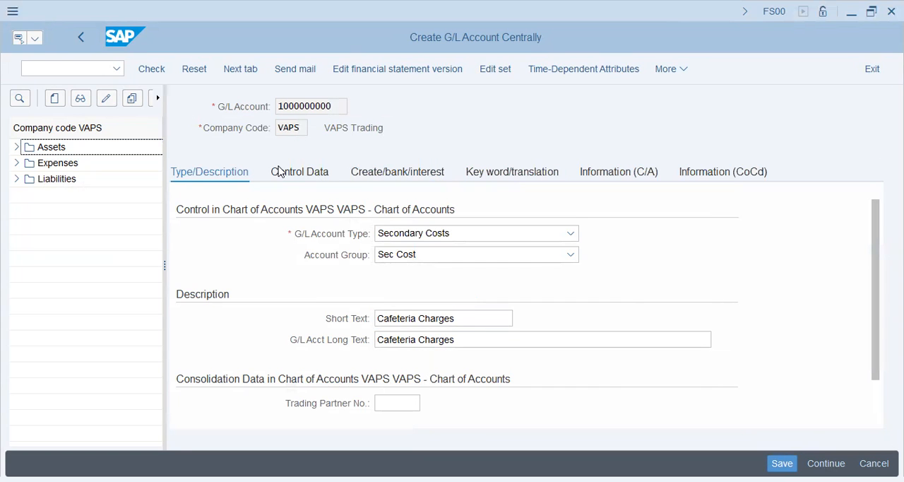
key(Return)
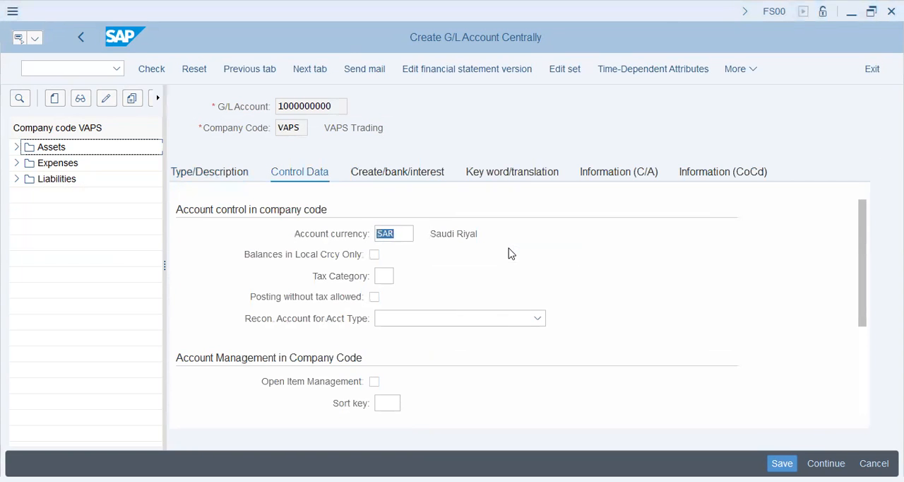
scroll(392, 325, down, 2)
click(390, 321)
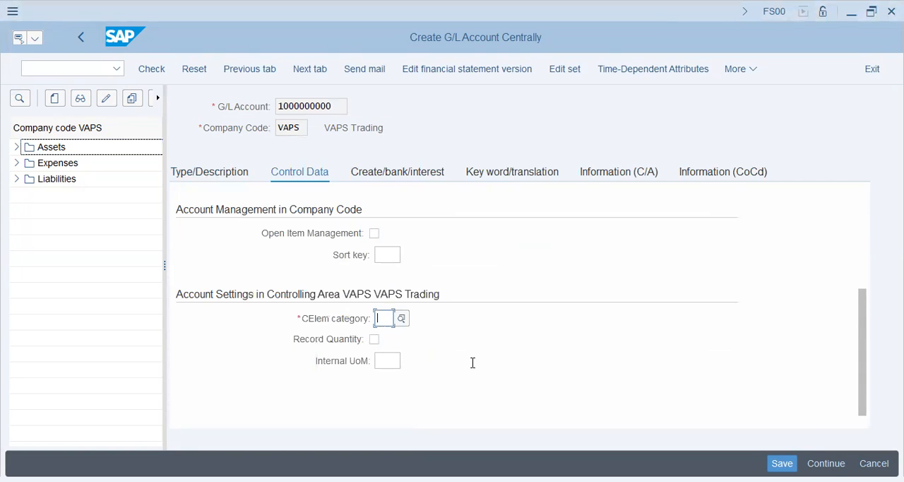
click(402, 319)
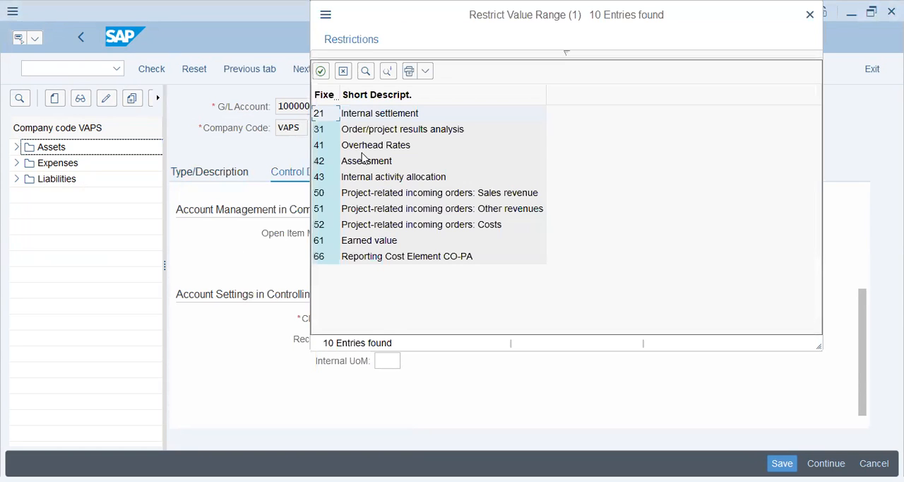
double_click(362, 163)
- Set the G/L account's sort key to 001
click(381, 256)
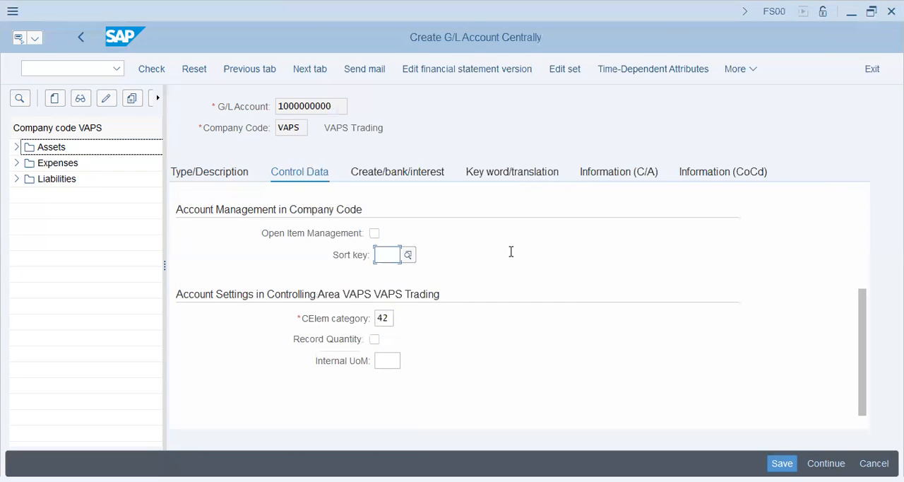
key(F4)
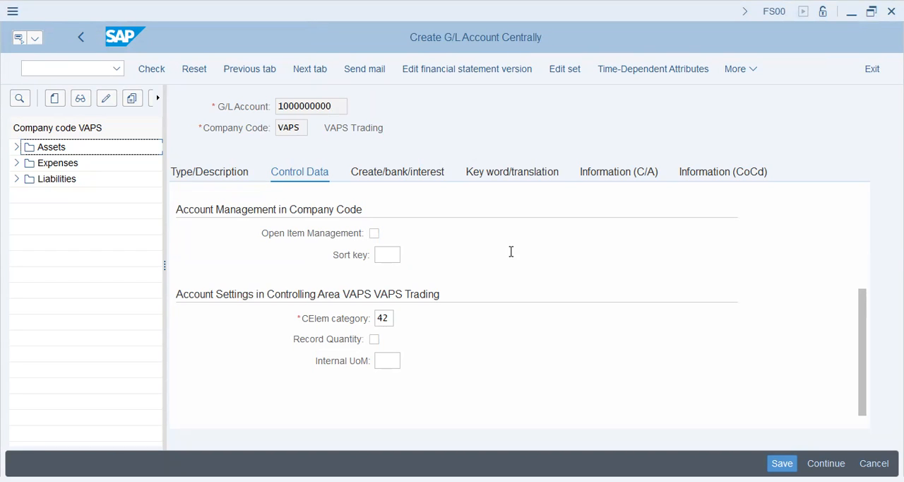
click(446, 268)
text(001)
key(Tab)
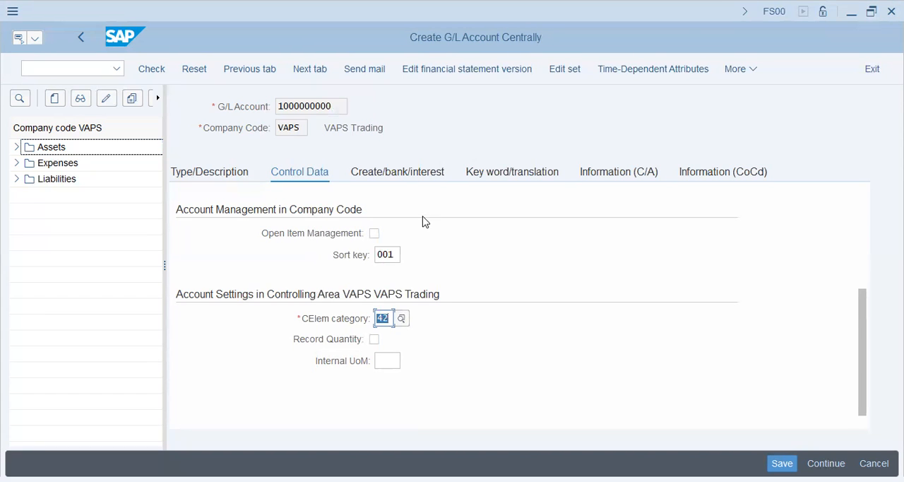
- Set the field status group to G001 in the account's document creation control
key(Return)
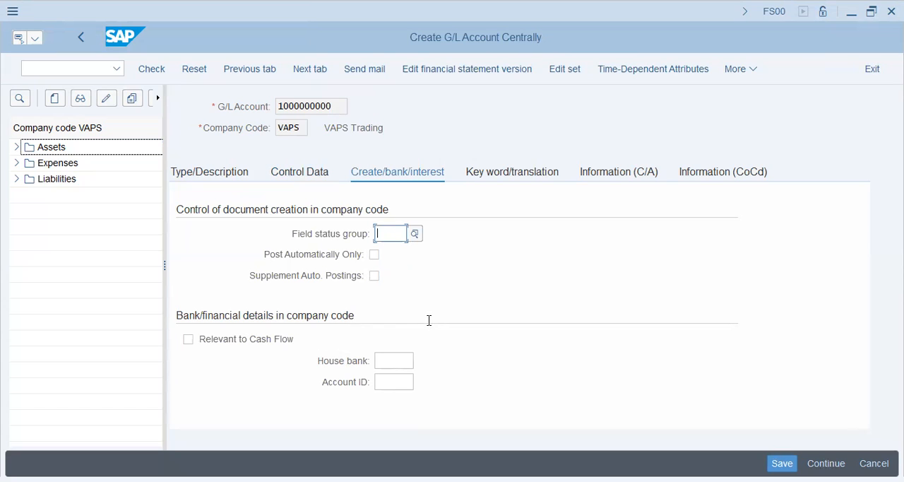
text(g001)
key(Return)
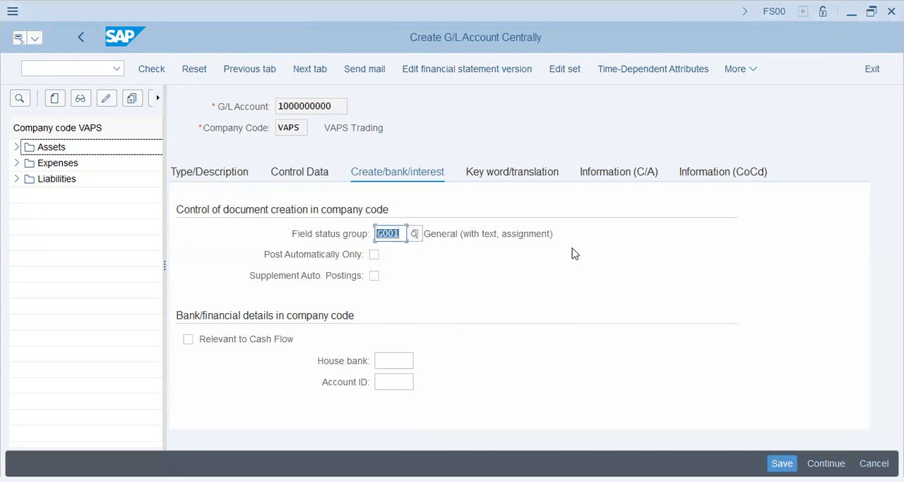
- Review the G/L account's field status group, sort key, cost element category and account currency
drag(492, 235, 552, 234)
click(304, 180)
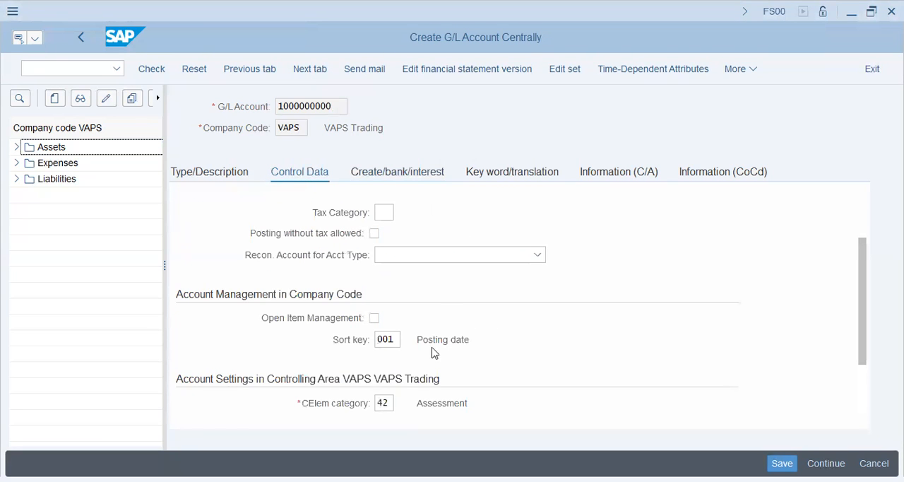
drag(430, 339, 549, 329)
drag(431, 401, 505, 393)
scroll(487, 367, up, 2)
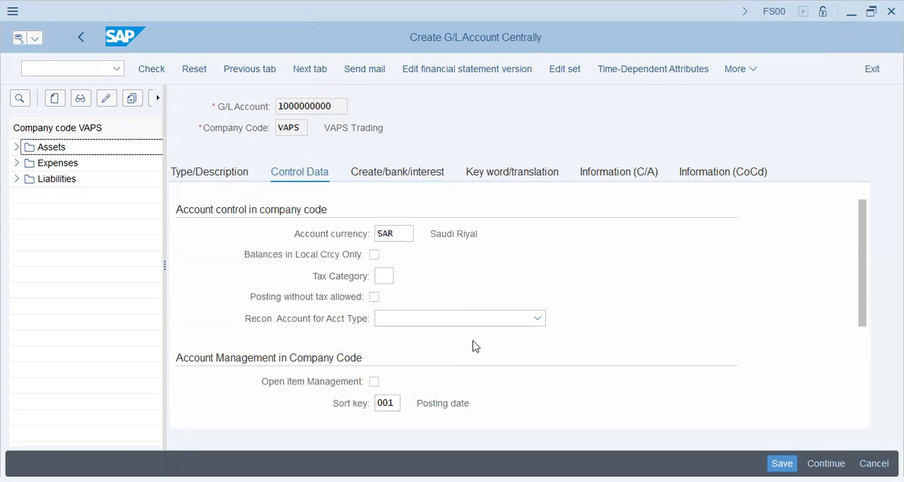
click(400, 234)
scroll(470, 345, down, 2)
scroll(470, 346, up, 2)
- Set the tax category to *, allow posting without tax, and try to save the G/L account
click(383, 275)
click(374, 297)
text(*)
key(Tab)
click(788, 463)
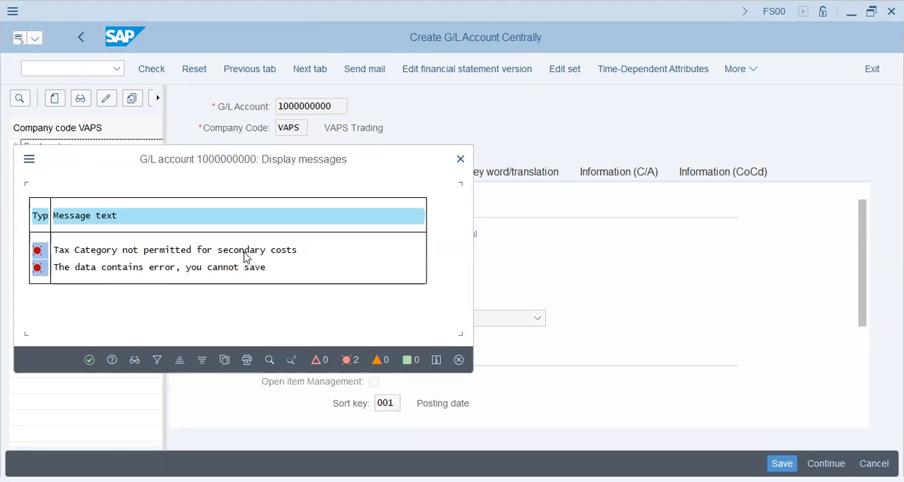
- Clear the tax category and save the G/L account
click(89, 359)
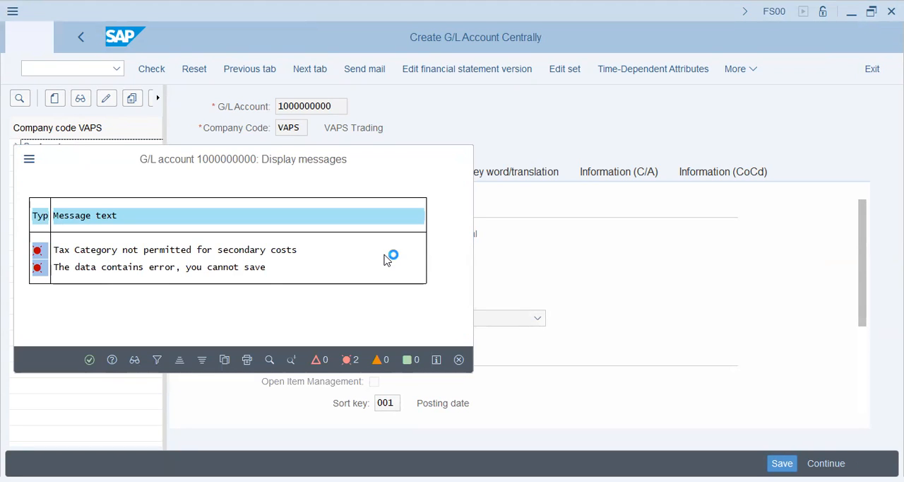
key(Tab)
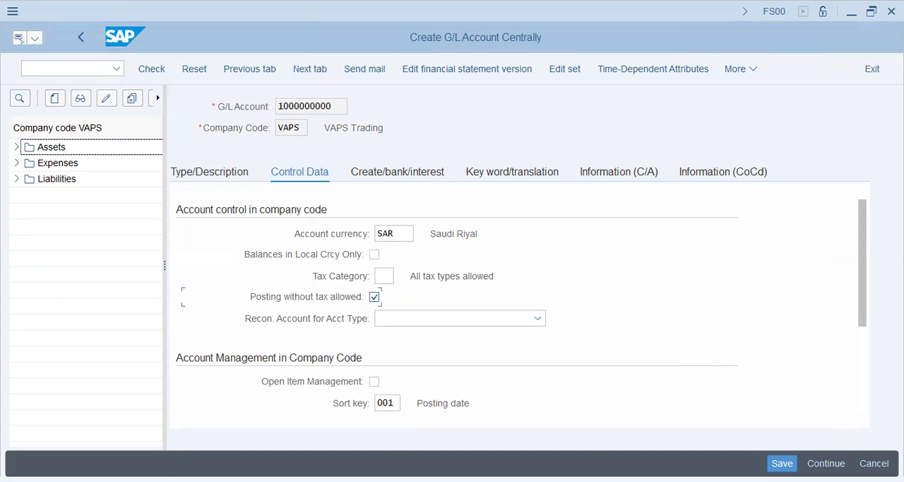
key(ctrl+s)
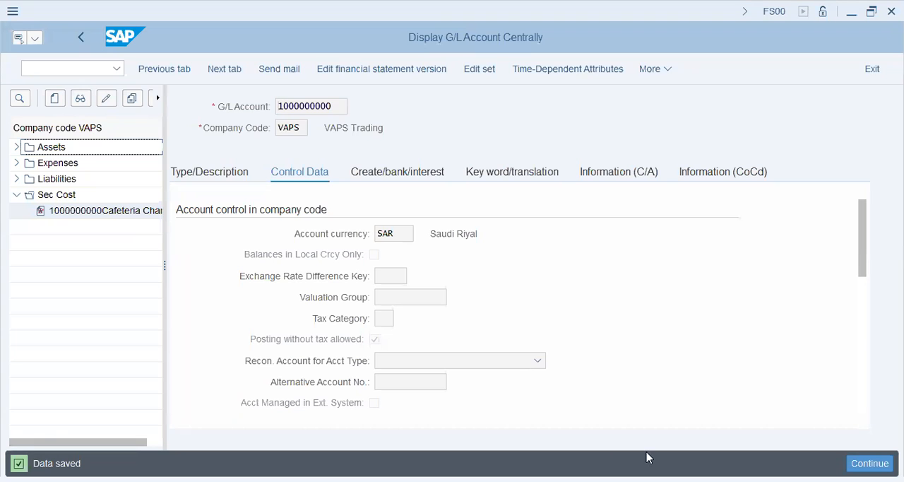
- Switch to the Word document and review how the scenario shares the cafeteria charges
key(alt+Tab)
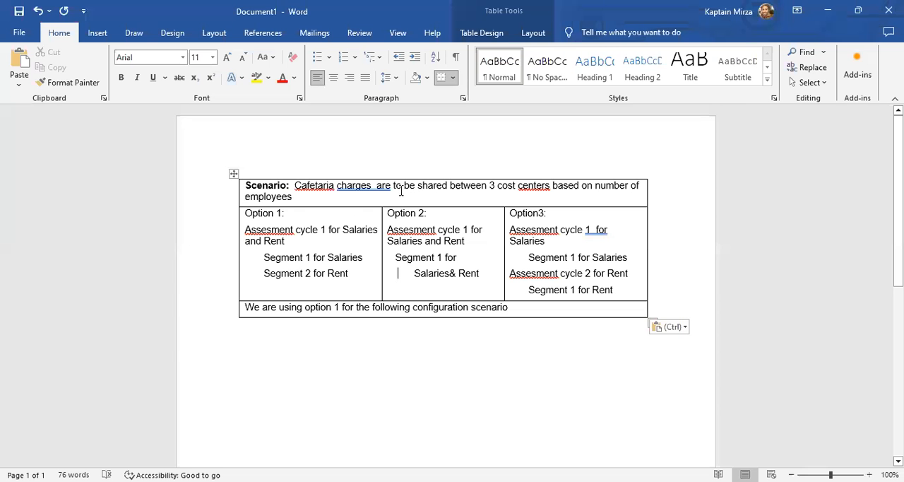
click(528, 185)
click(245, 182)
click(247, 186)
drag(299, 196, 244, 196)
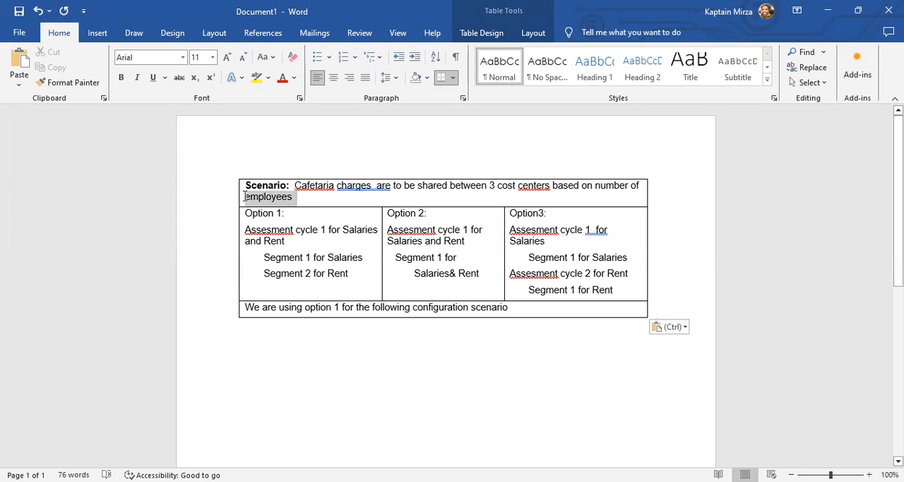
click(492, 189)
key(ctrl+shift+Down)
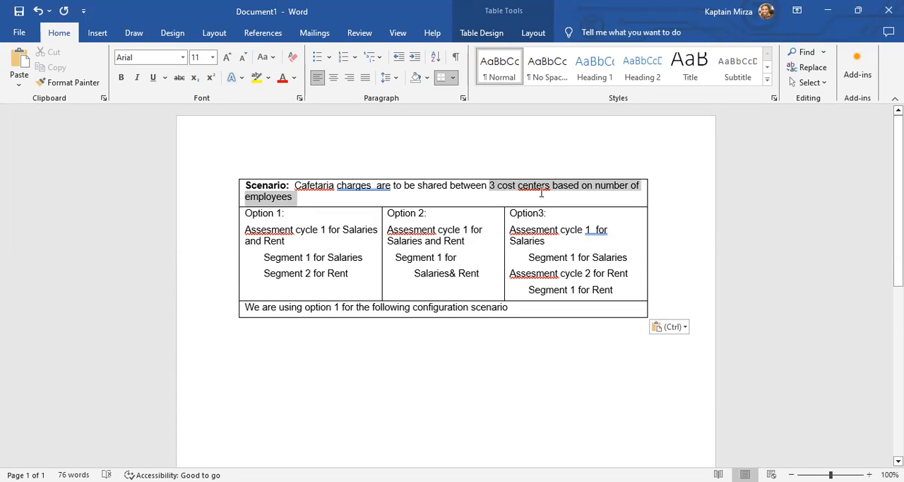
click(437, 187)
drag(295, 198, 243, 201)
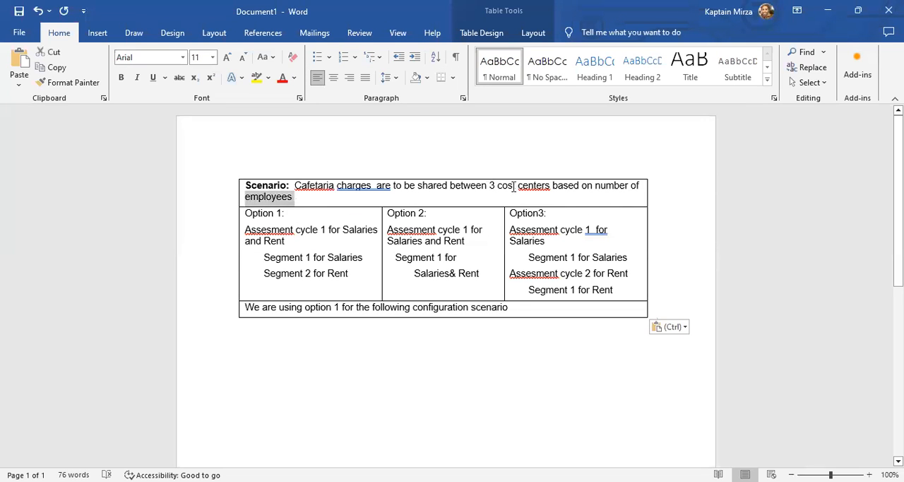
drag(450, 186, 550, 186)
- Compare the assessment cycle and segment structures of options 1, 2 and 3 in the scenario table
click(316, 243)
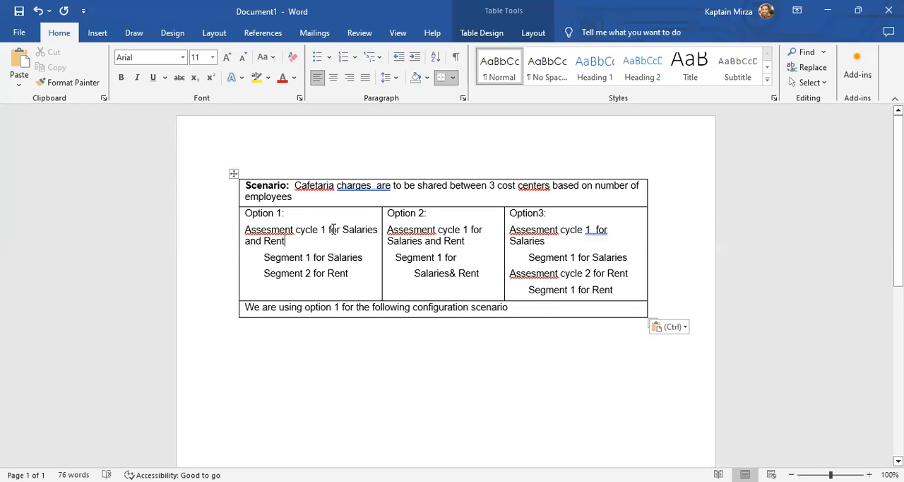
drag(313, 244, 246, 227)
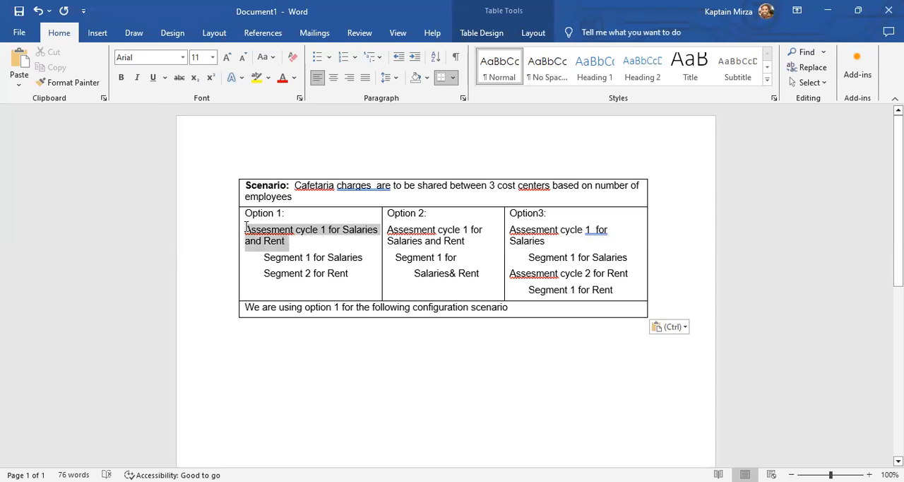
click(327, 233)
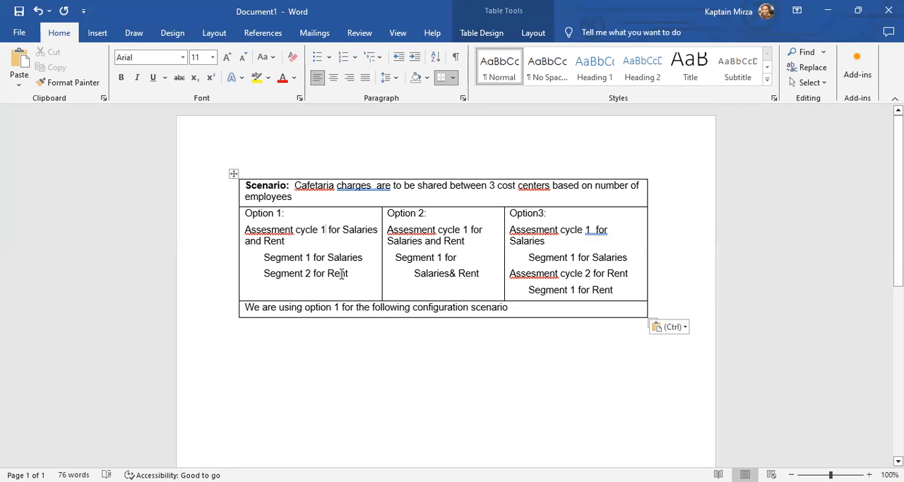
drag(267, 257, 358, 278)
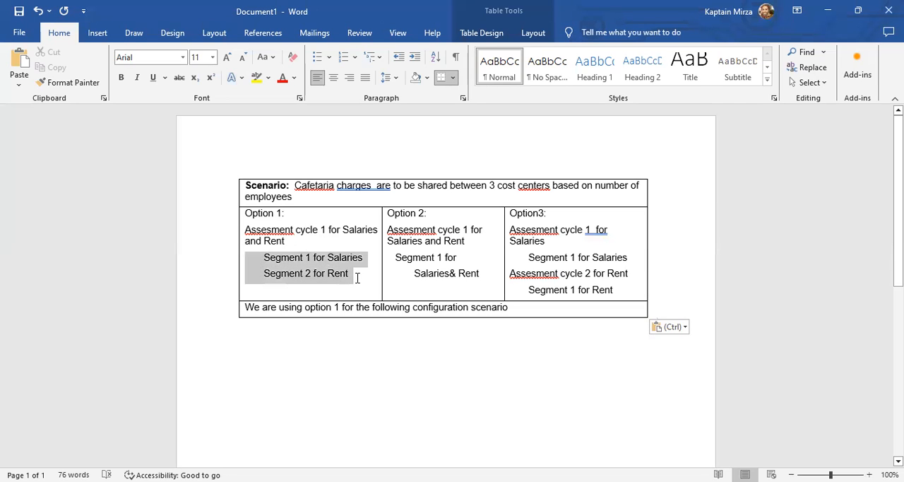
click(436, 214)
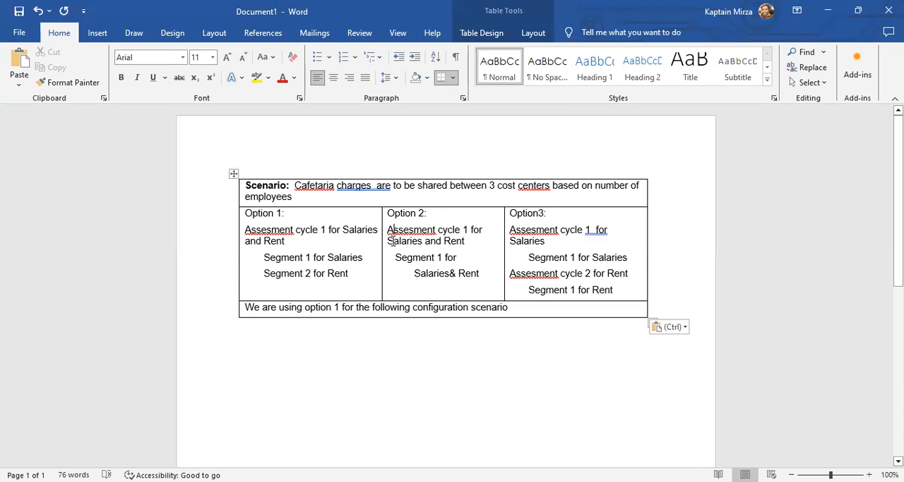
drag(393, 240, 463, 241)
drag(396, 257, 483, 276)
click(466, 294)
drag(543, 228, 608, 229)
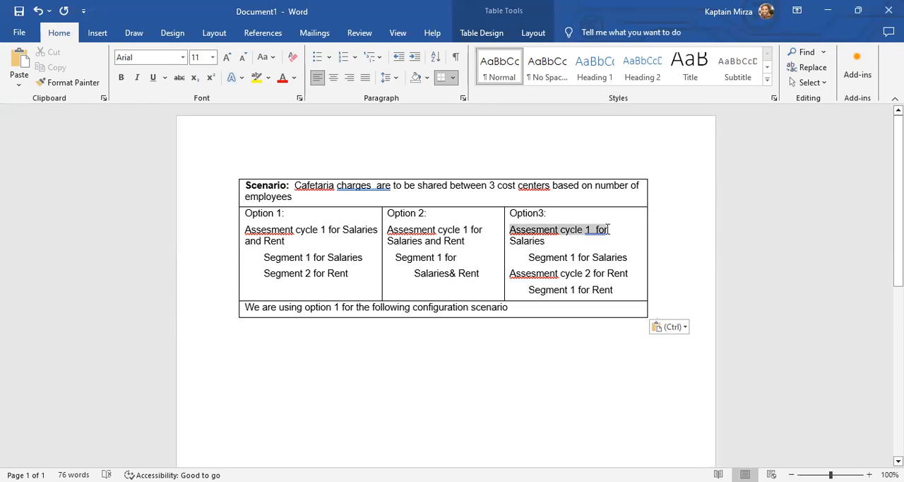
click(548, 230)
drag(526, 258, 639, 256)
drag(510, 273, 628, 277)
drag(529, 291, 622, 290)
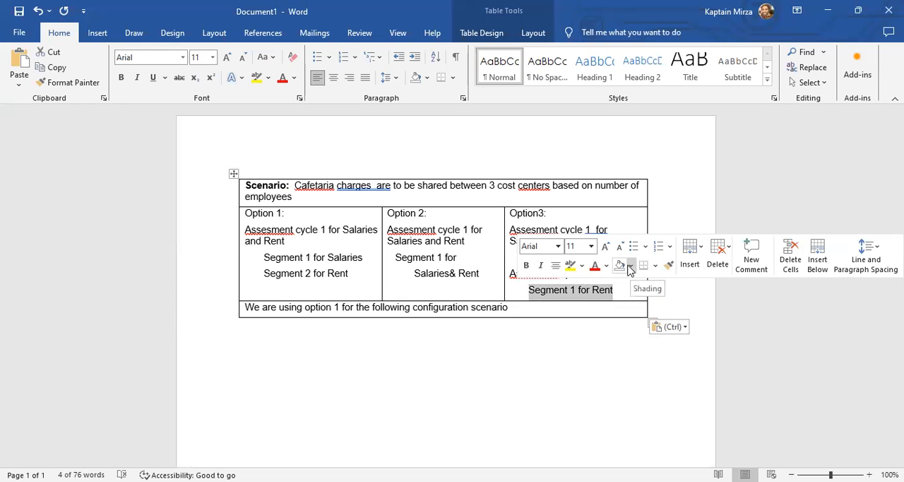
- Check which option the configuration scenario uses and review that option's cycle and segments
drag(305, 309, 398, 308)
click(457, 309)
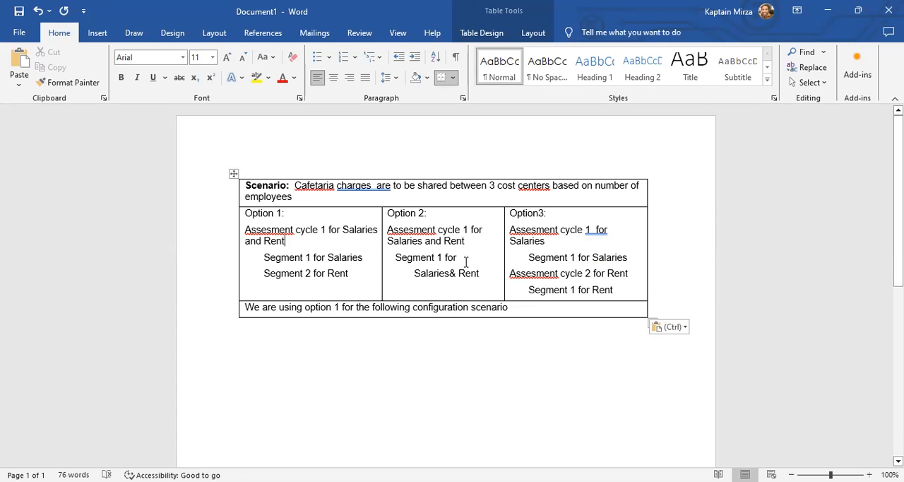
drag(355, 273, 281, 241)
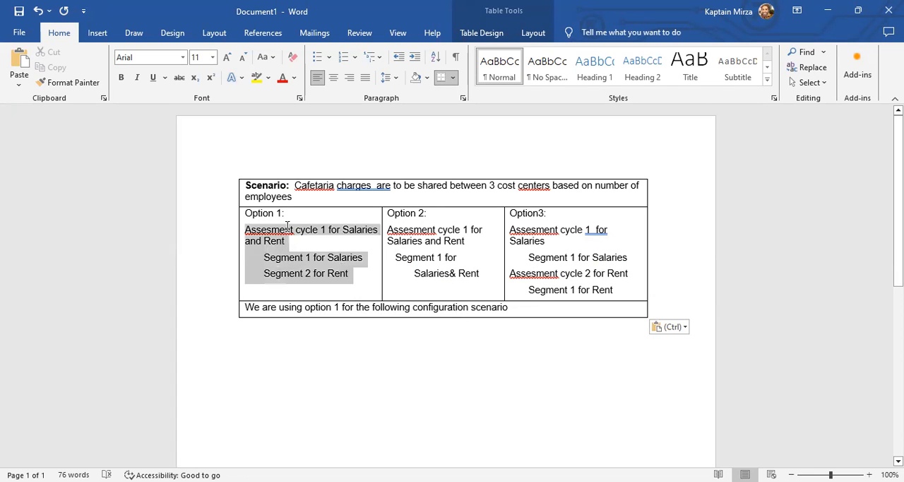
click(607, 309)
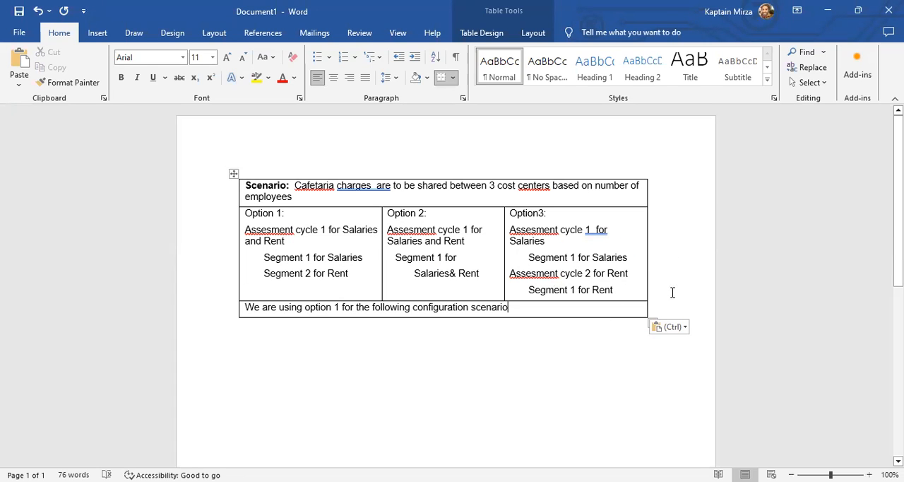
click(579, 330)
drag(351, 277, 267, 259)
click(281, 327)
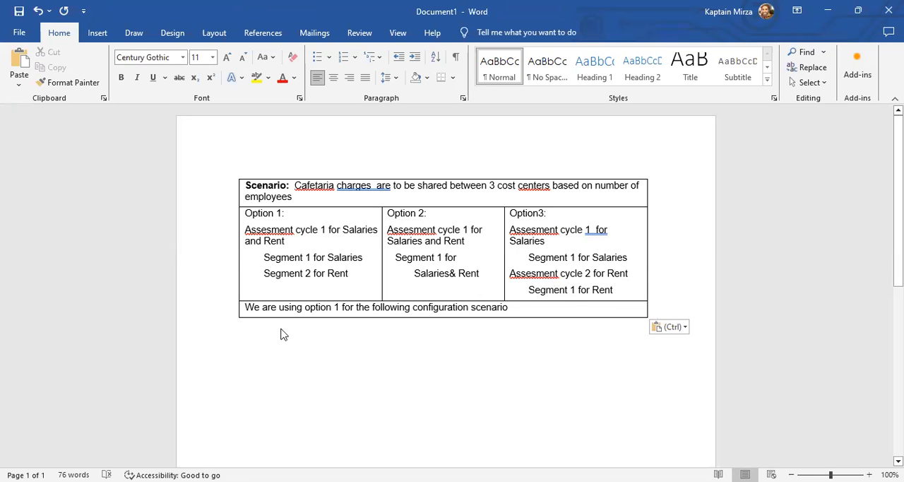
- Switch back to SAP and open the SAP Reference IMG through transaction SPRO
key(alt+Tab)
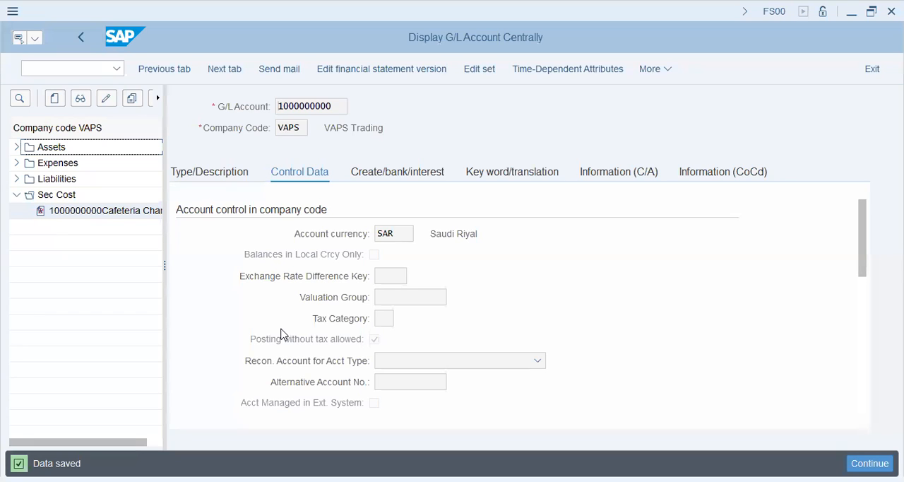
click(83, 69)
text(/ns)
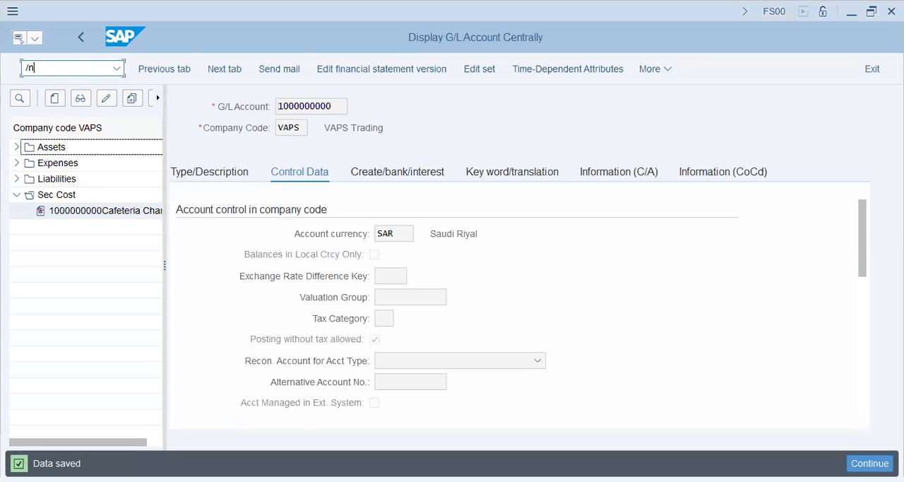
text(pro)
key(Return)
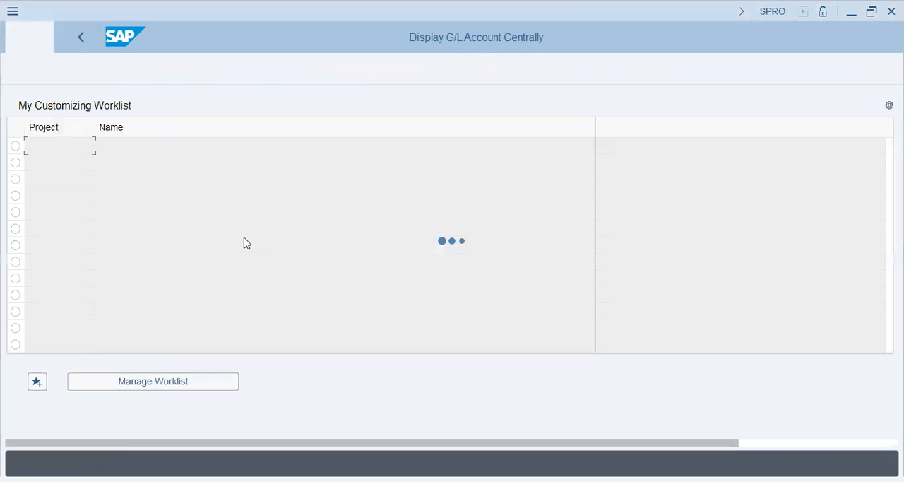
click(182, 73)
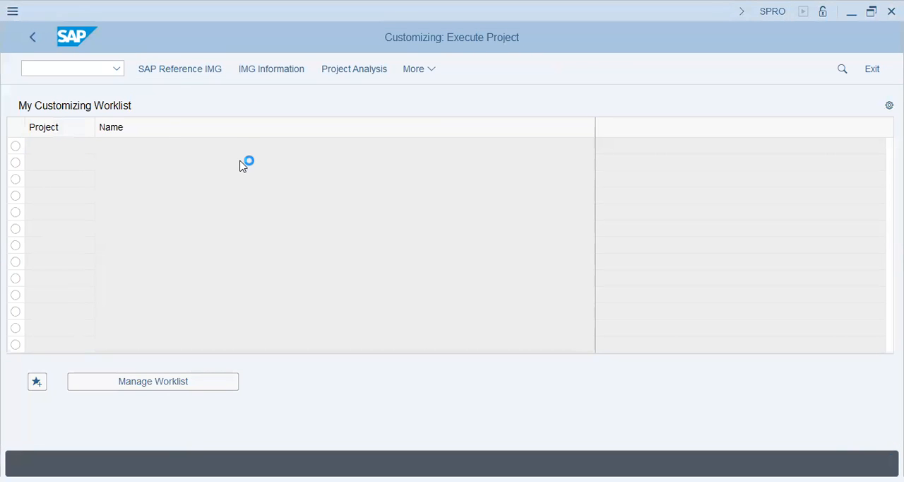
- Expand Controlling, Cost Center Accounting, Actual Postings and Period-End Closing in the implementation guide
click(117, 272)
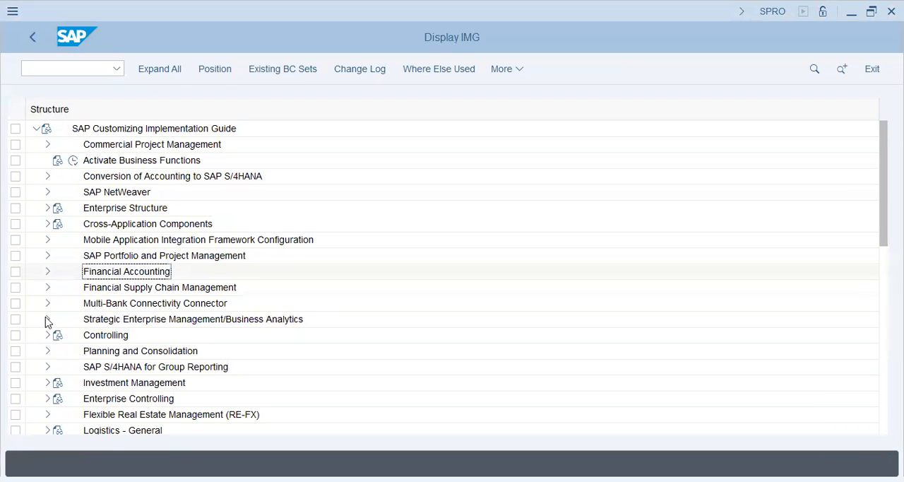
click(47, 338)
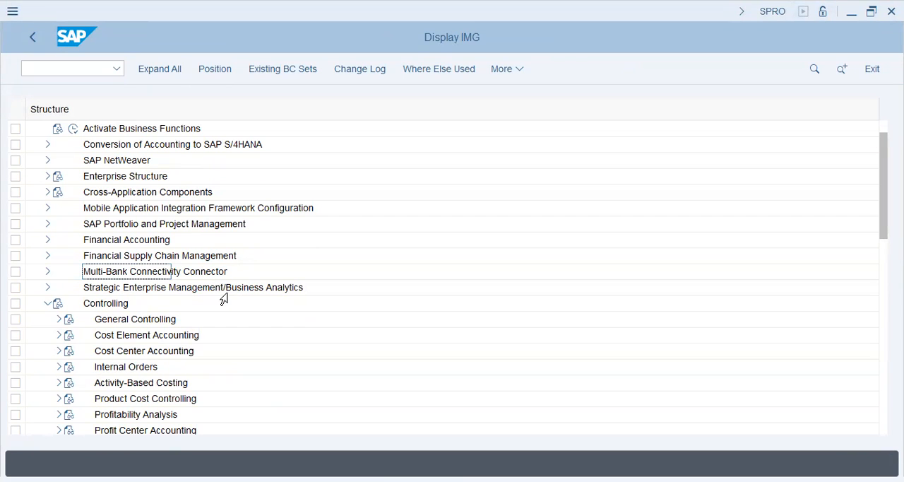
click(59, 350)
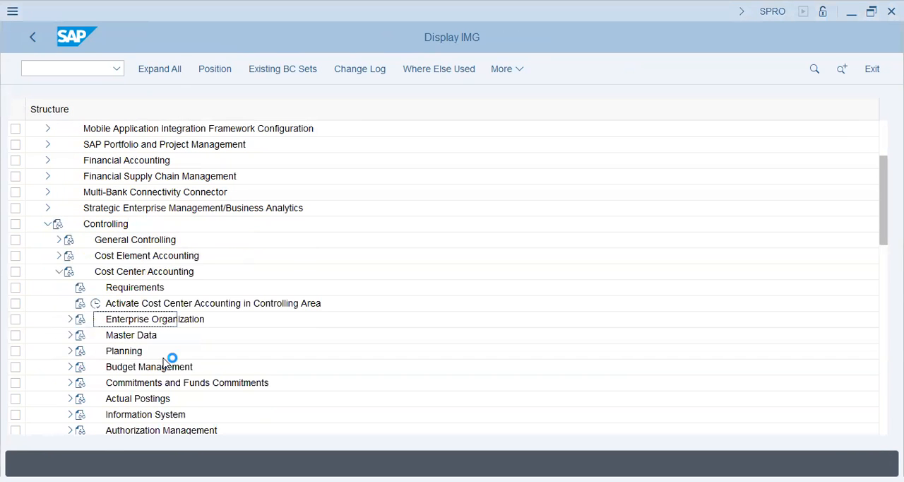
click(125, 365)
click(65, 400)
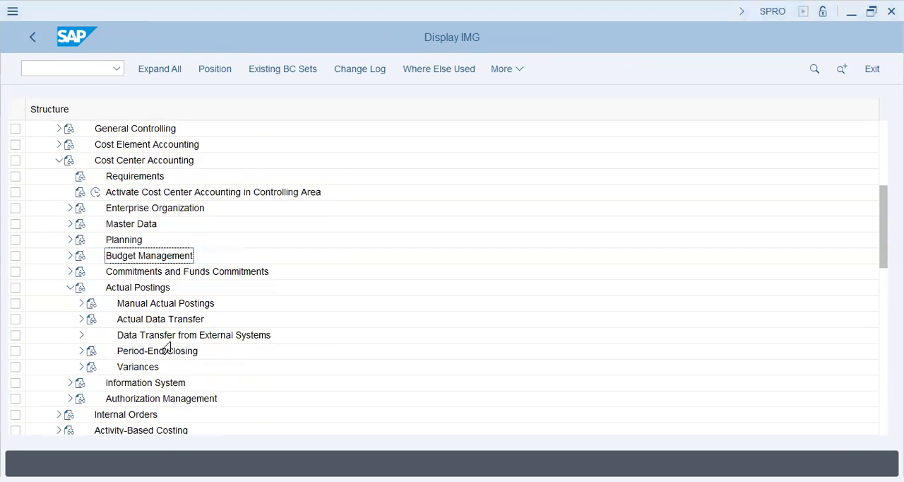
click(148, 307)
click(148, 349)
click(82, 351)
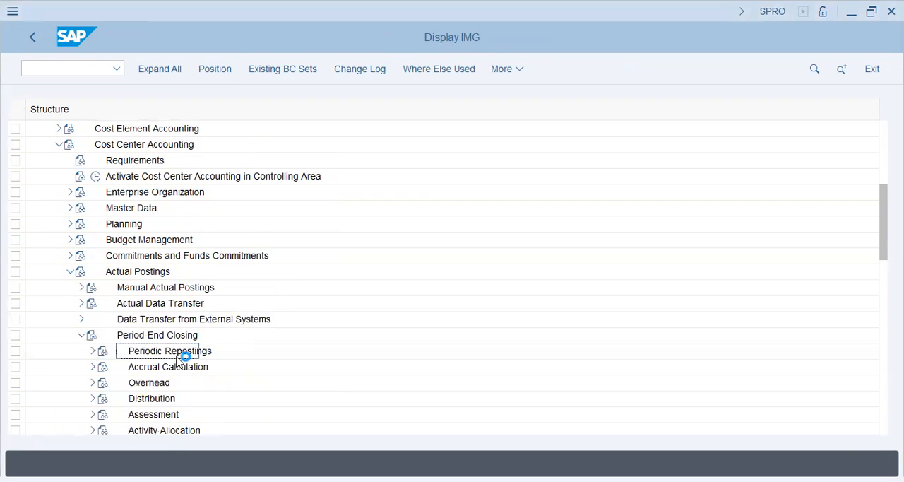
- Open the Create Actual Assessment activity of Maintain Assessment under the Assessment node of Period-End Closing
click(156, 417)
scroll(28, 378, down, 2)
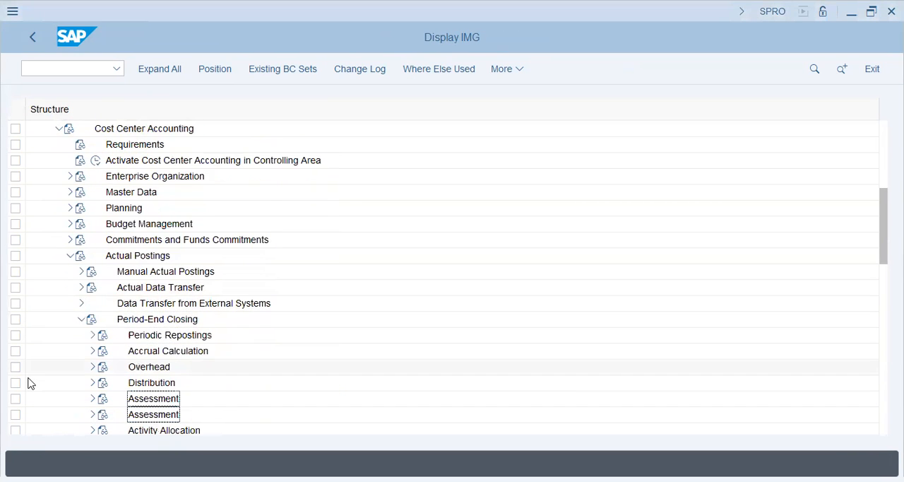
click(93, 350)
click(283, 335)
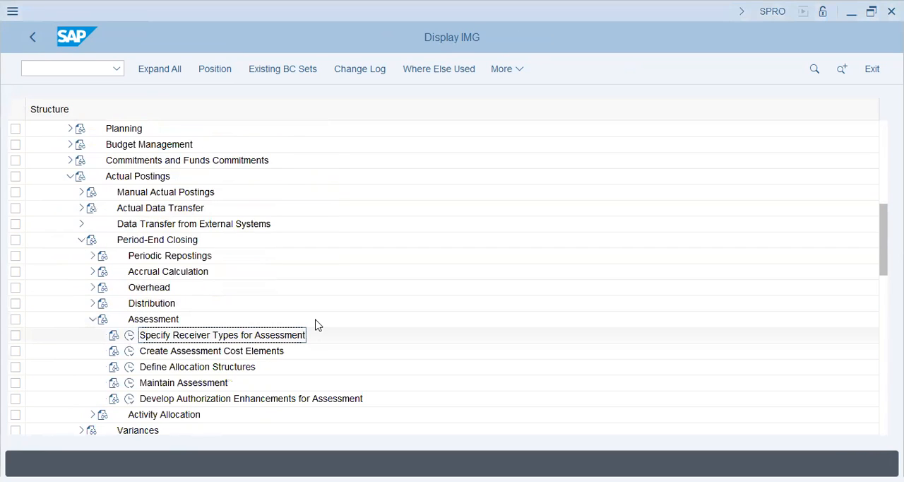
click(130, 385)
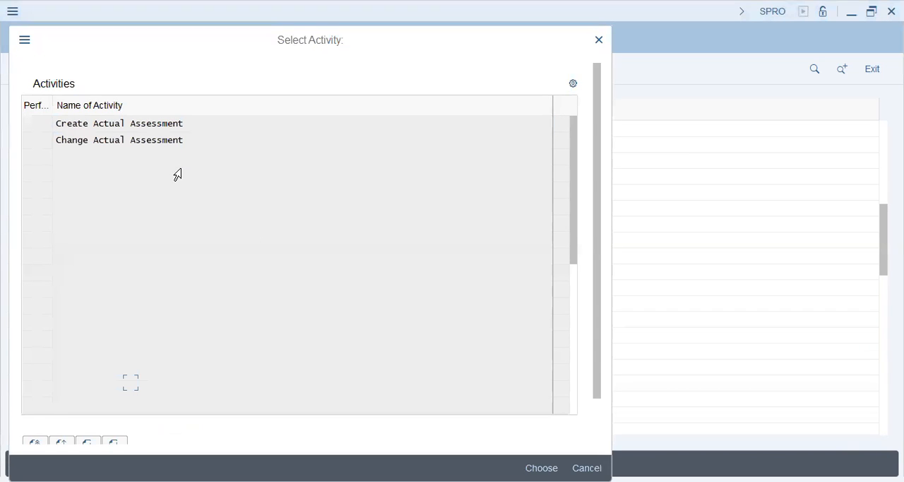
double_click(275, 128)
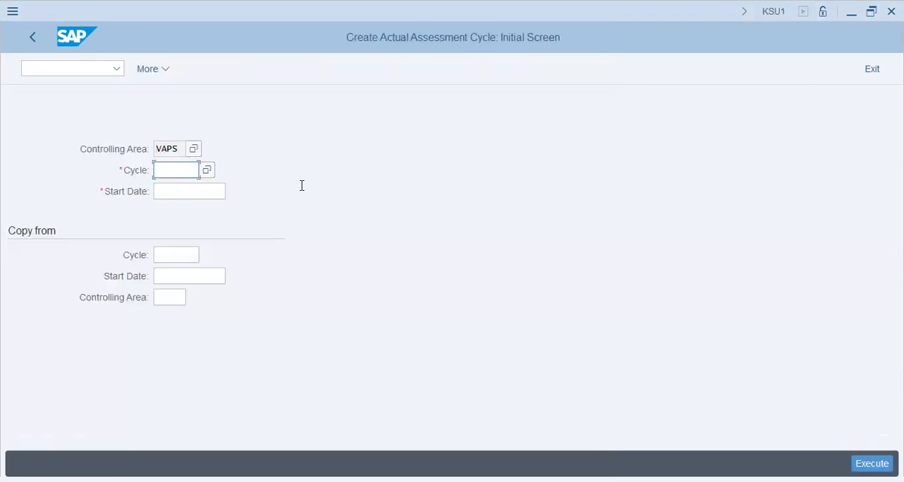
- Enter cycle VAP1 with start date 01.01.2023 for the new actual assessment cycle and submit the initial data
text(VAP1)
key(Tab)
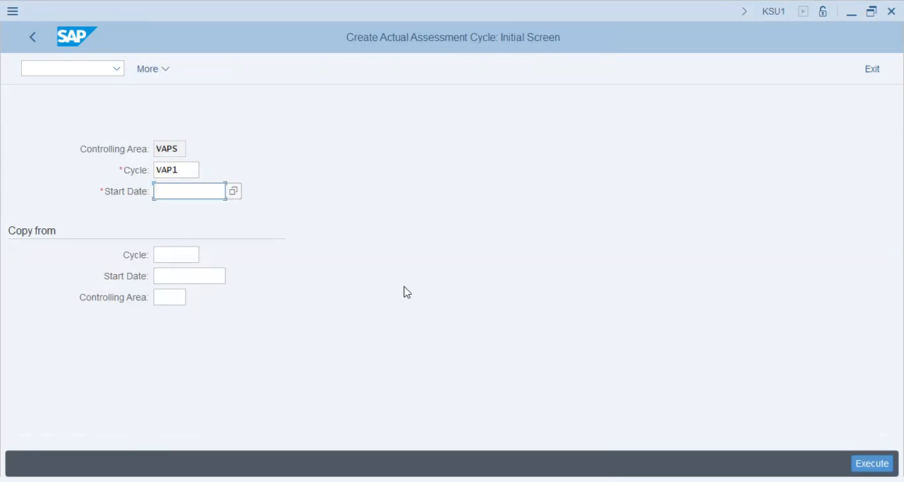
text(01.01.2023)
key(Tab)
key(Return)
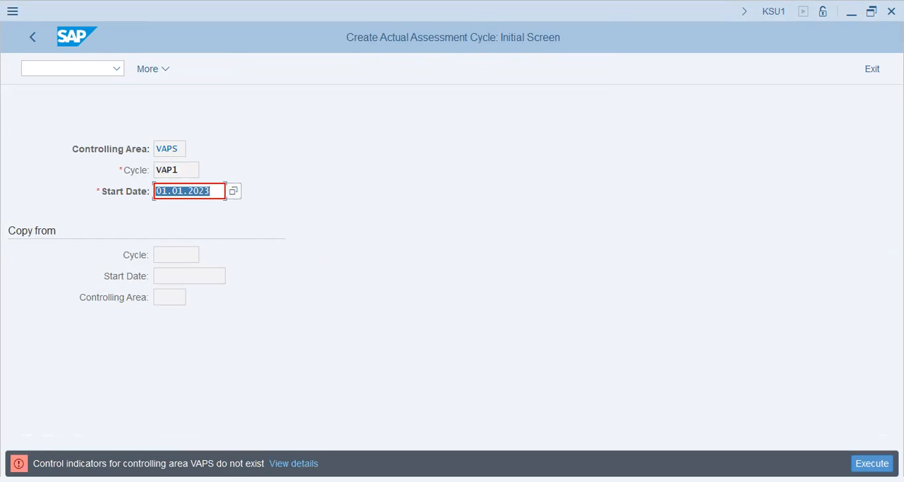
- Read the diagnosis and procedure in the detailed explanation of the control indicators error for controlling area VAPS
click(170, 463)
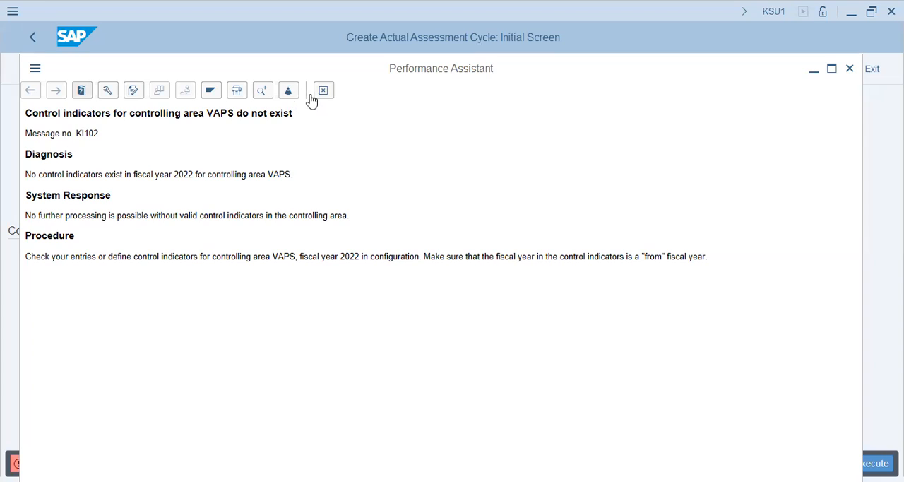
click(322, 92)
drag(76, 176, 315, 180)
click(315, 180)
drag(709, 258, 667, 257)
drag(494, 260, 285, 262)
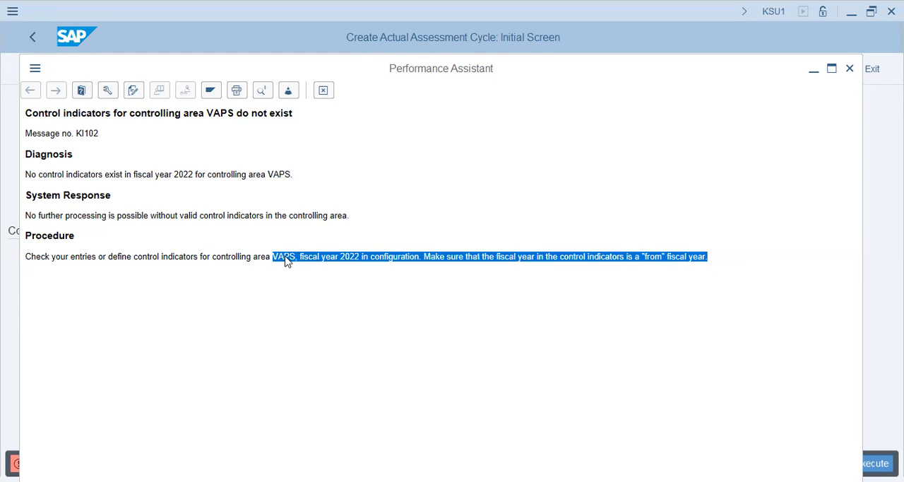
click(315, 284)
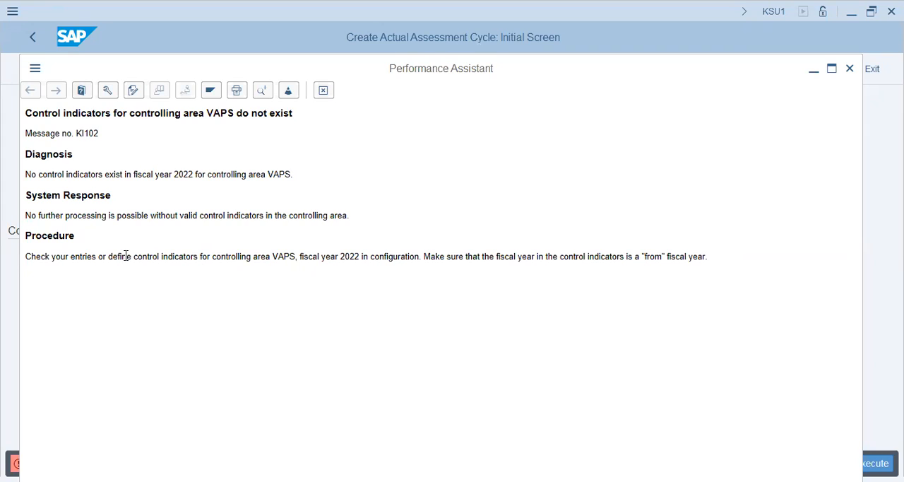
drag(109, 256, 400, 263)
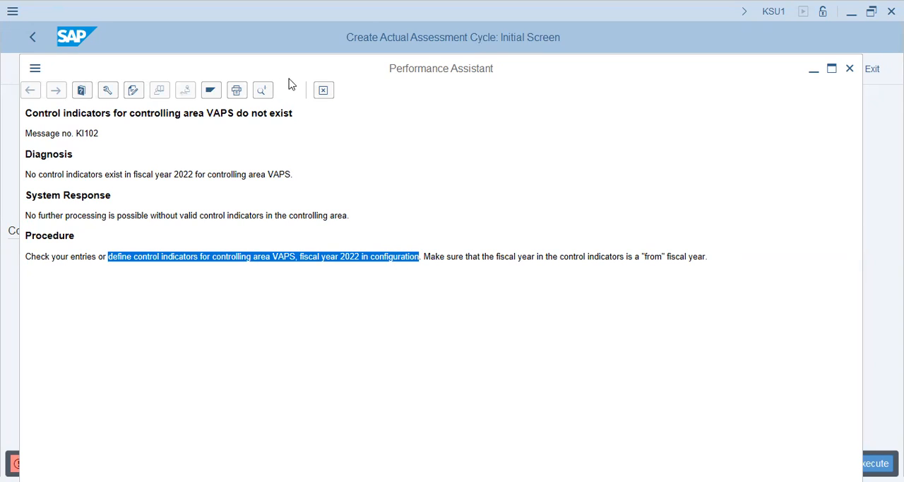
click(325, 90)
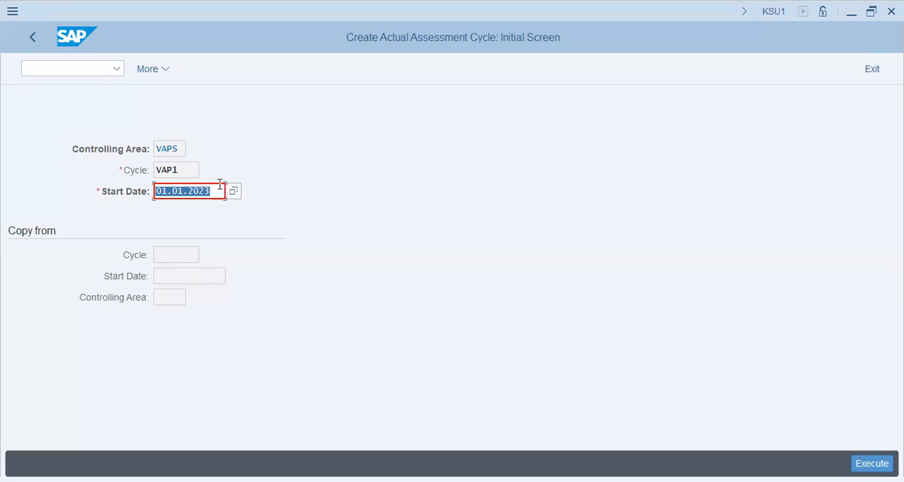
- Set the cycle's start date to 01.04.2023 and proceed to its header data
text(01)
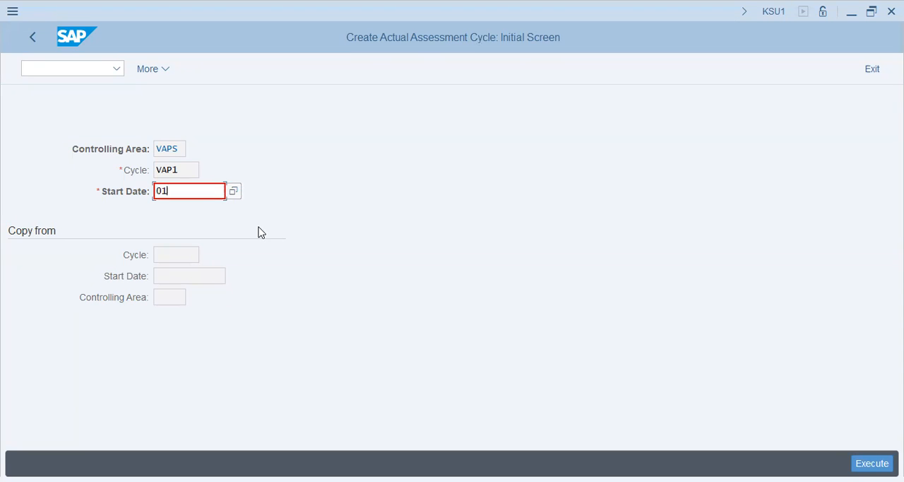
text(.04.2023)
key(Return)
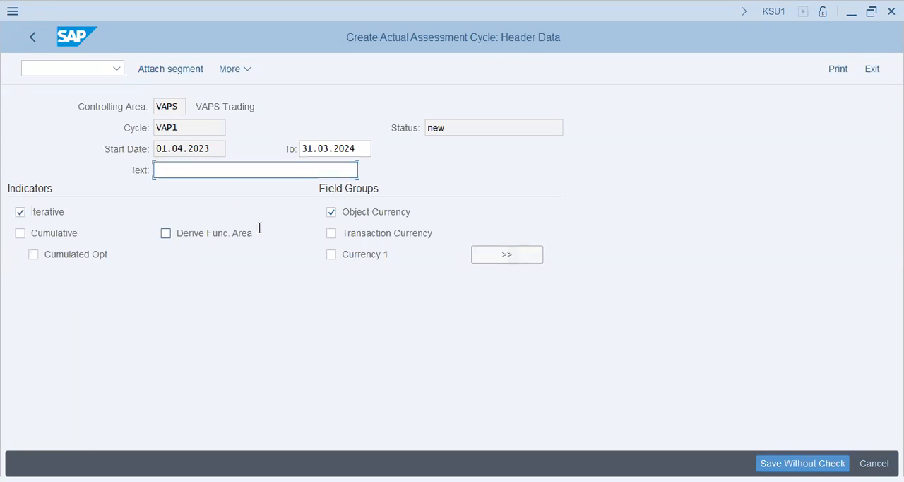
- Enter "Assessment of Cafeteria Chgs" as the descriptive text of cycle VAP1
key(alt+Tab)
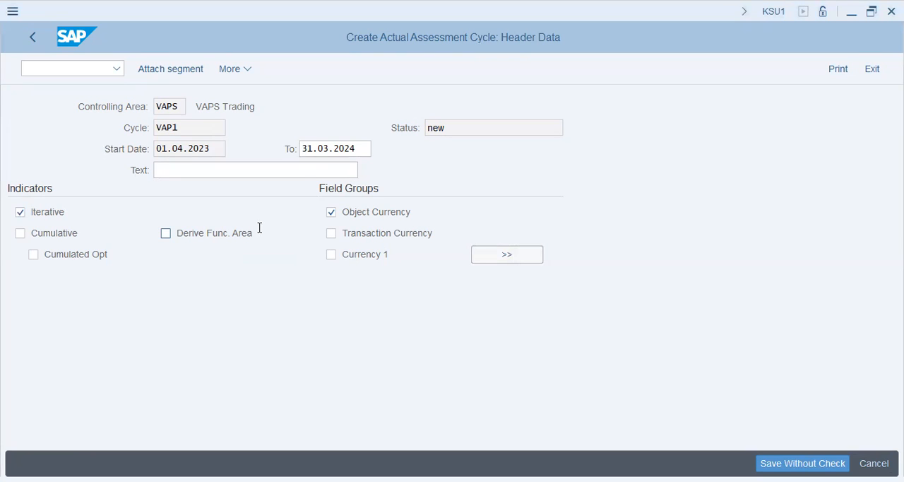
click(217, 209)
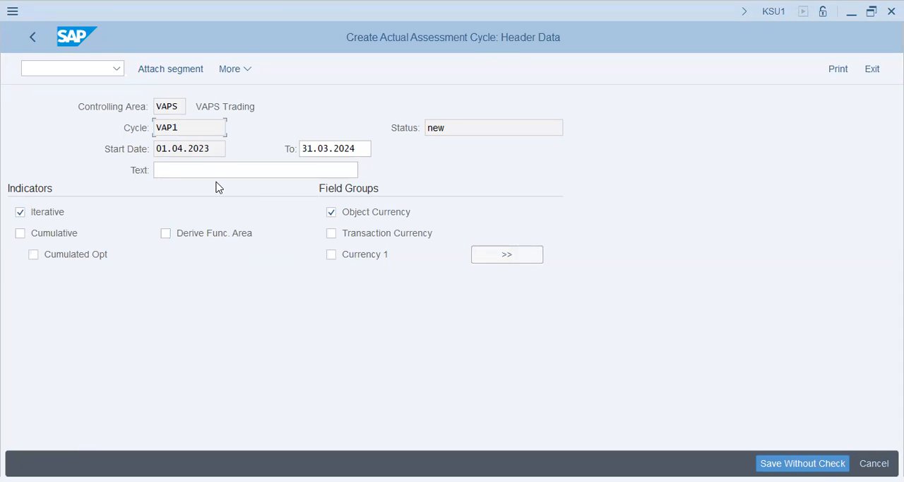
key(alt+Tab)
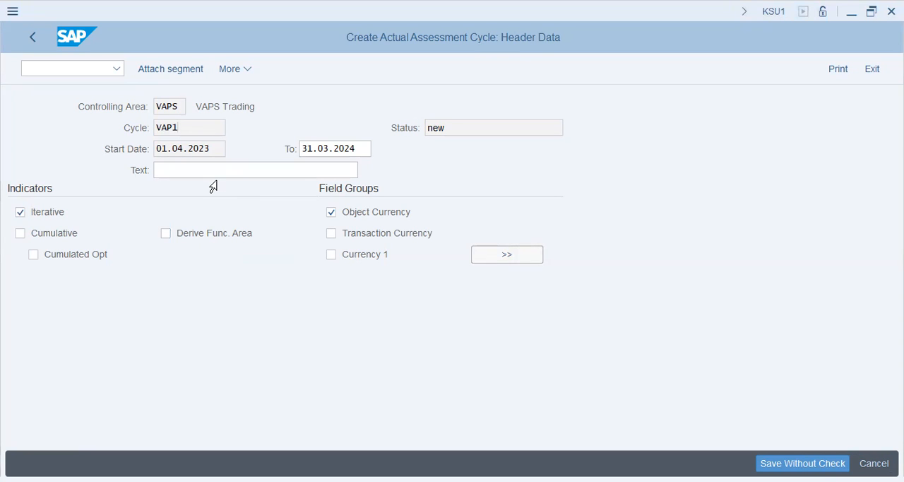
click(504, 280)
key(Tab)
key(Tab)
key(Tab)
key(shift+Tab)
text(Assessment of Cafe)
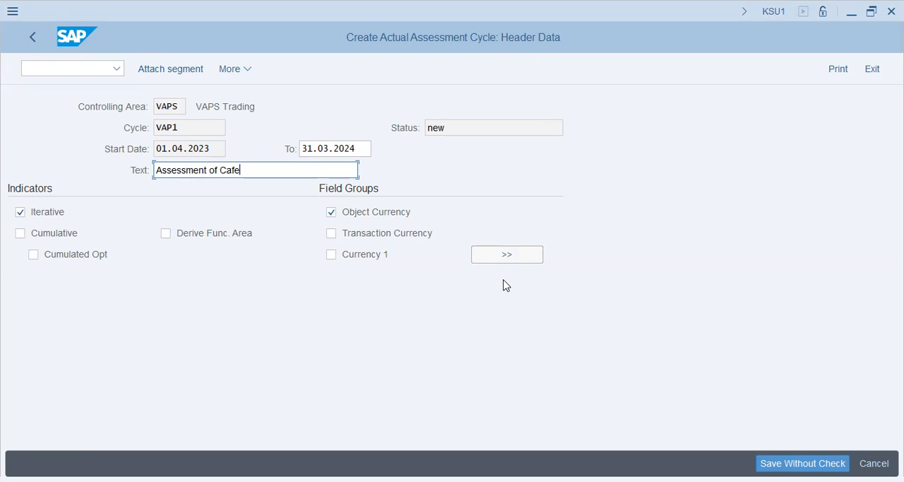
text(teria Charge)
drag(314, 170, 269, 170)
text(gs)
key(Tab)
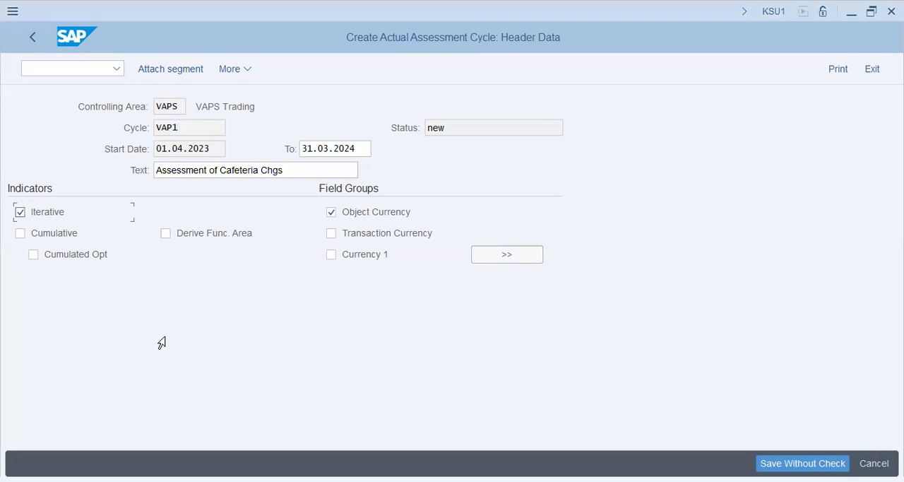
- Attach a new segment named "sal" with the description "Salary Assessment" to cycle VAP1
key(alt+Tab)
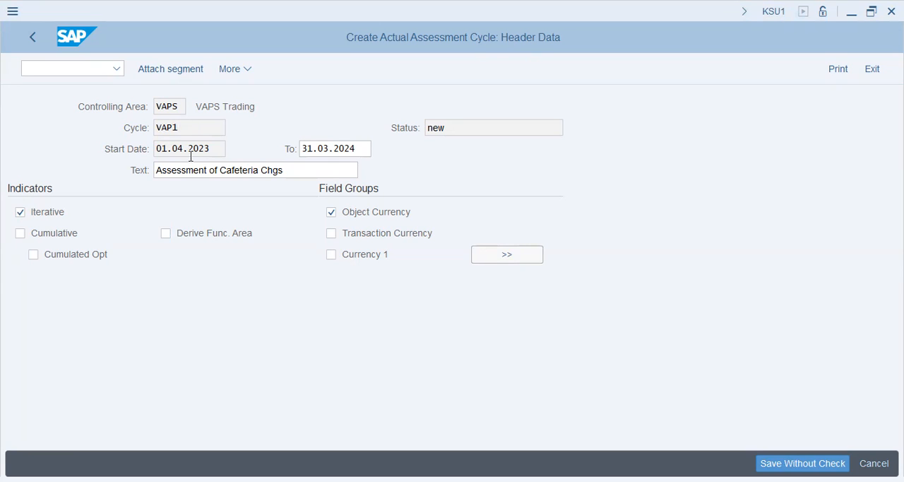
drag(204, 129, 146, 126)
click(150, 72)
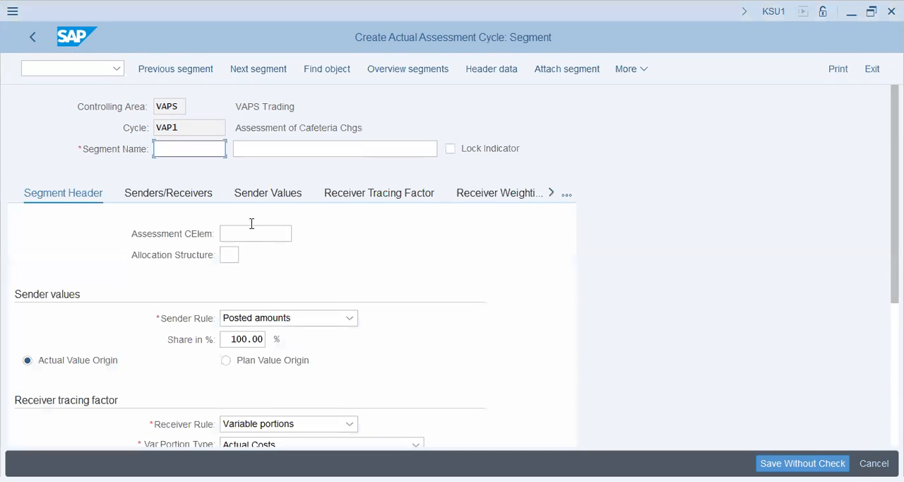
key(alt+Tab)
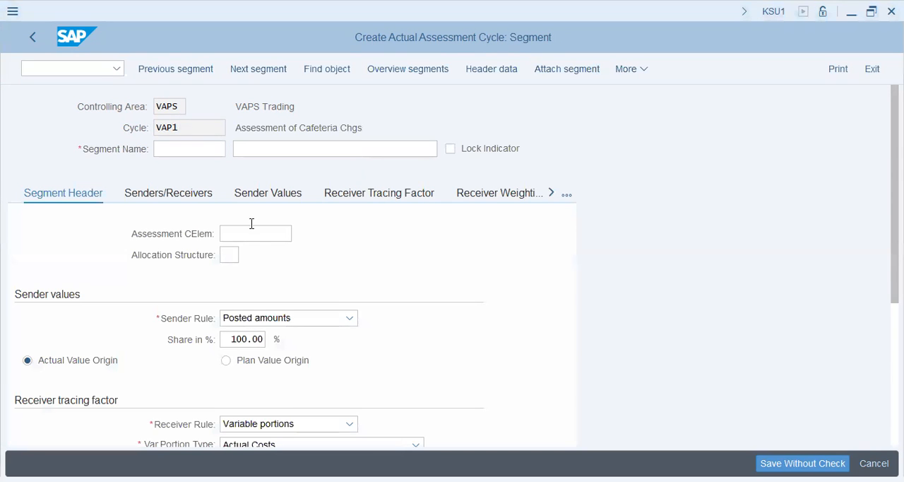
key(alt+Tab)
text(sal)
key(Tab)
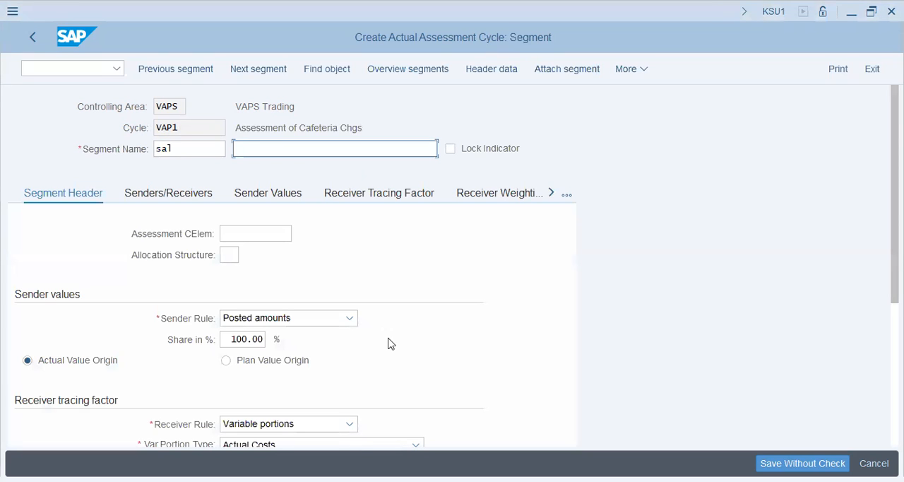
text(Salary Assessment)
key(Tab)
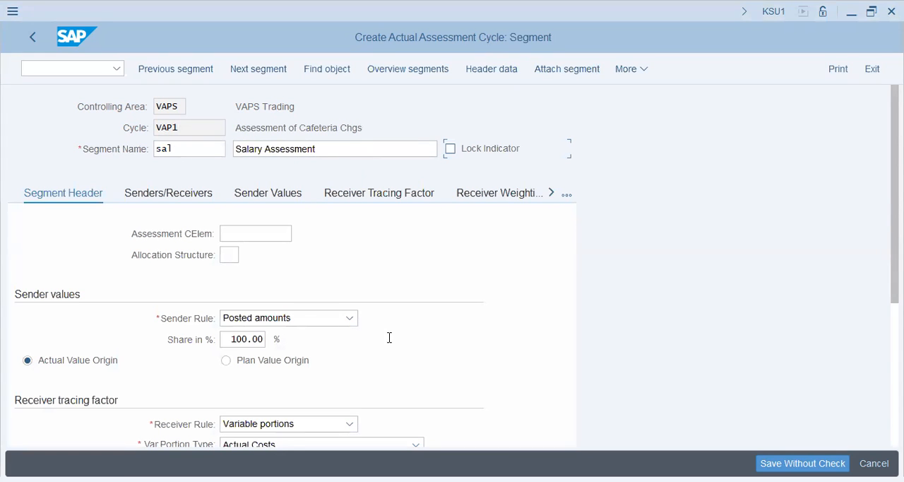
click(274, 237)
key(alt+Tab)
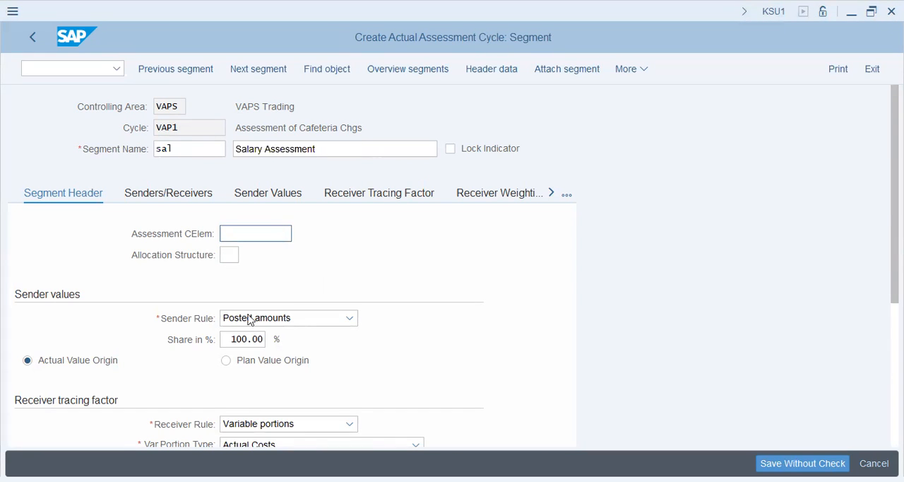
key(alt+Tab)
key(ctrl+v)
- Review the segment's sender rule, share percentage, value origin and receiver tracing factor settings
scroll(374, 402, down, 1)
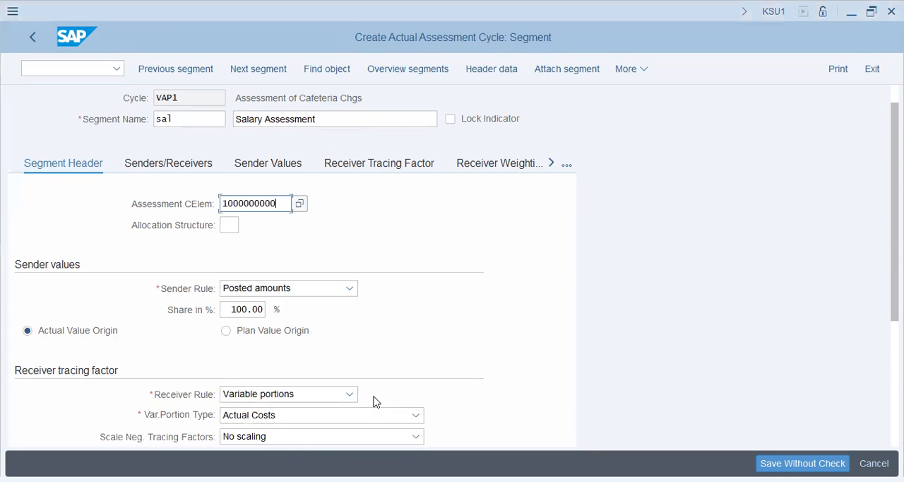
scroll(373, 400, down, 1)
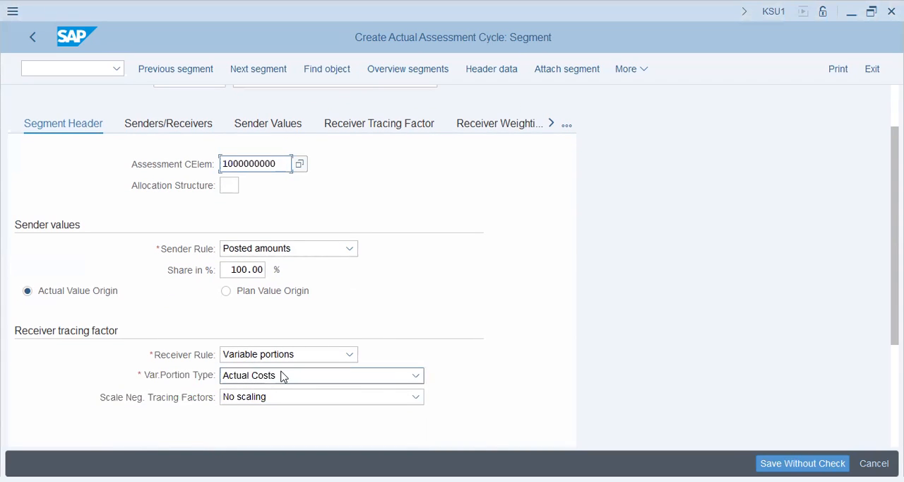
click(281, 373)
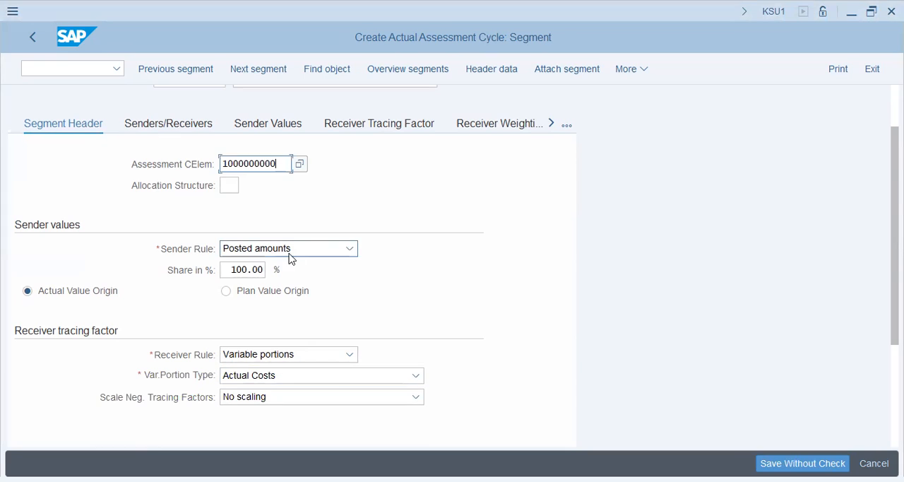
click(231, 269)
double_click(259, 269)
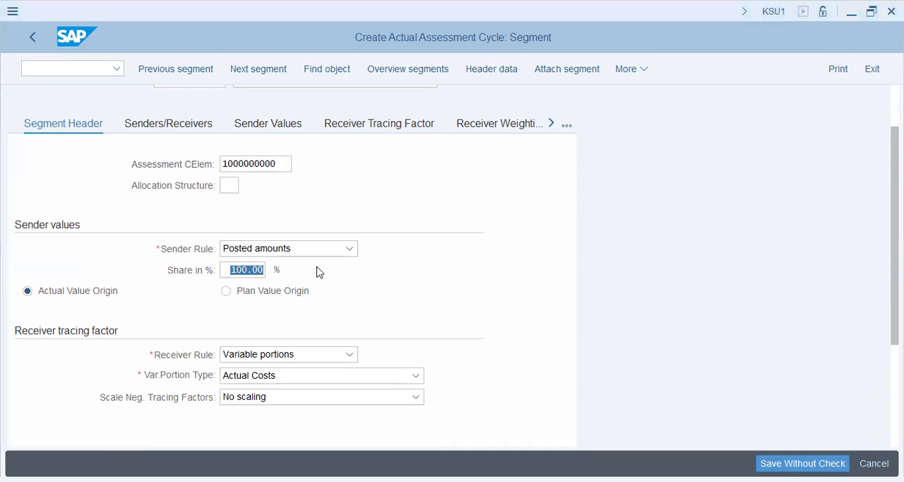
click(117, 296)
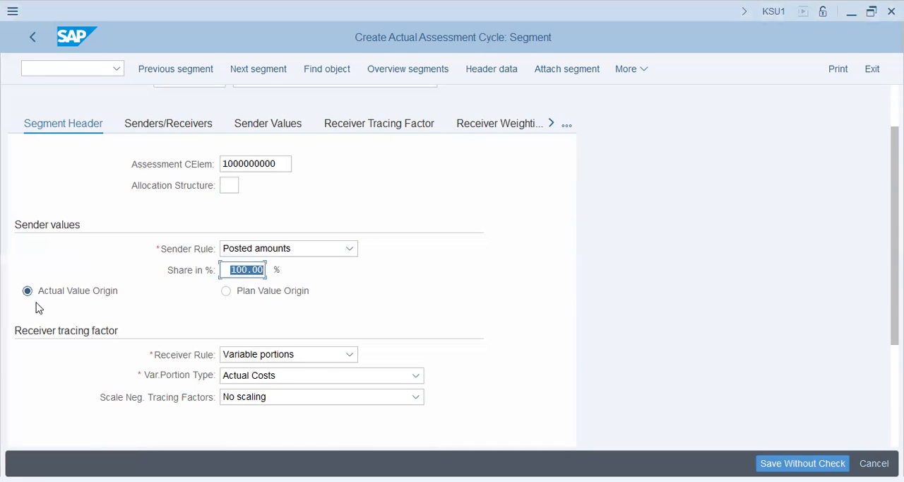
click(108, 297)
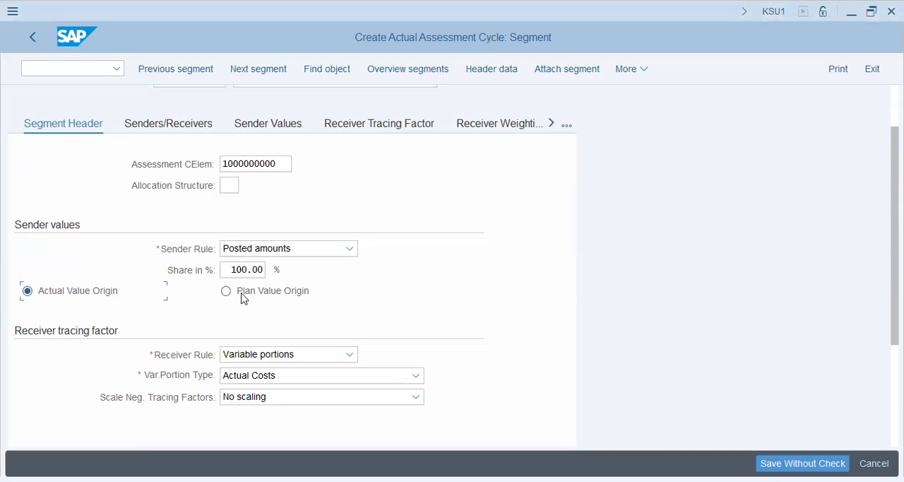
drag(228, 269, 290, 269)
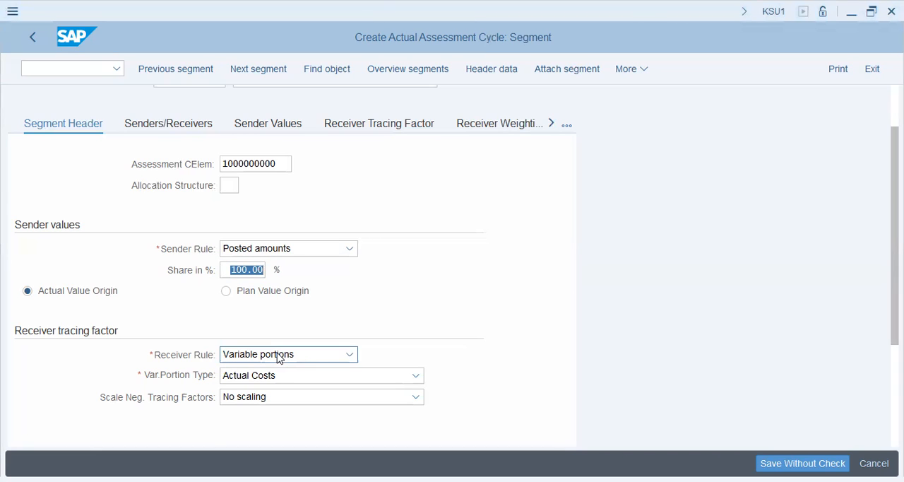
click(276, 376)
click(478, 311)
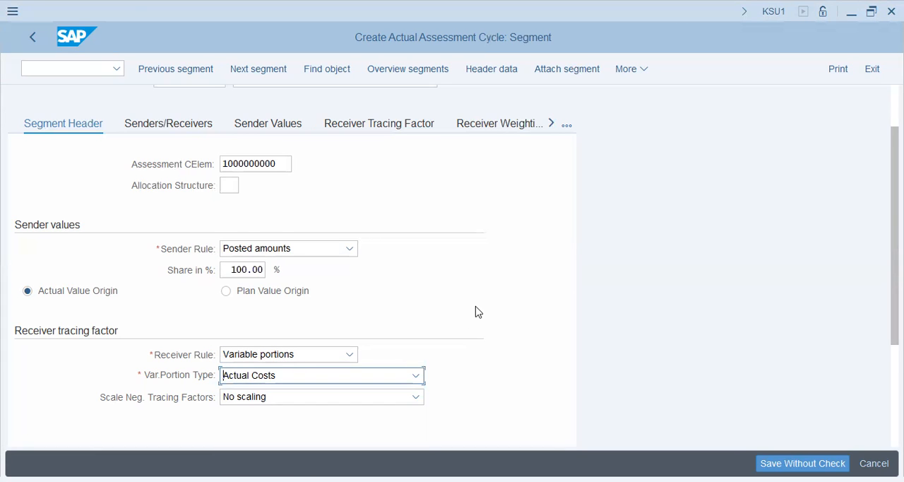
- Set the variable portion type of the receiver tracing factor to Actual Statistical Key Figures
scroll(478, 312, down, 3)
click(289, 352)
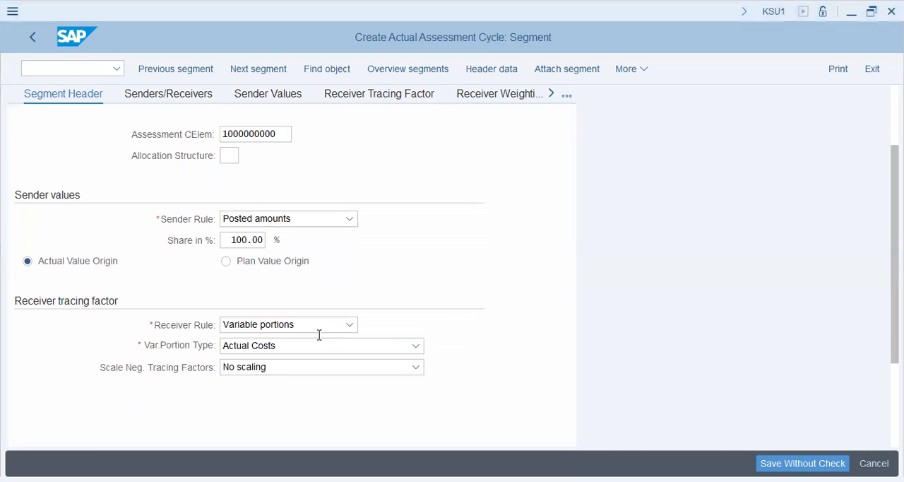
click(274, 350)
scroll(349, 391, down, 4)
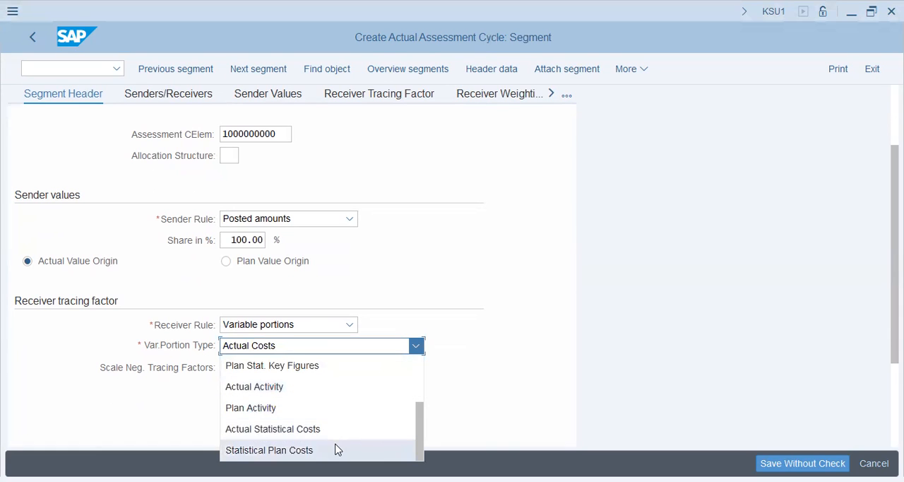
scroll(331, 430, up, 3)
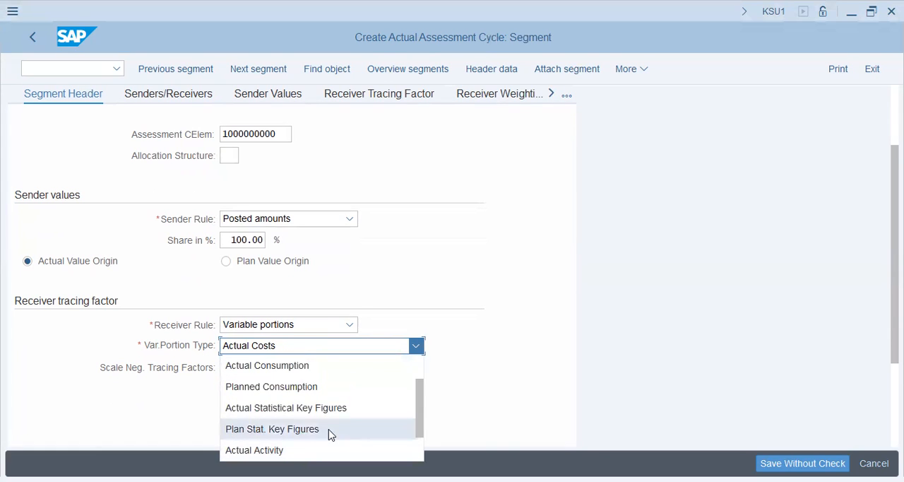
click(331, 409)
key(Return)
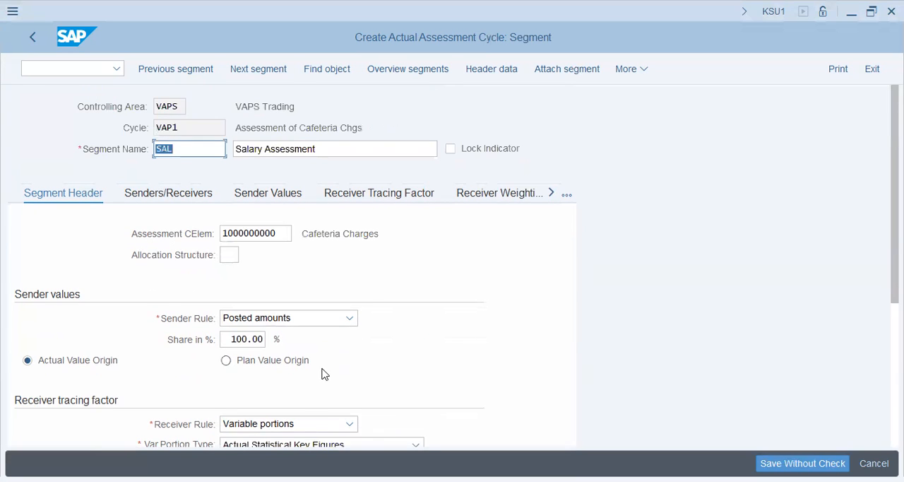
- Check the completed segment header and open the Senders/Receivers settings of the salary segment
scroll(382, 367, down, 1)
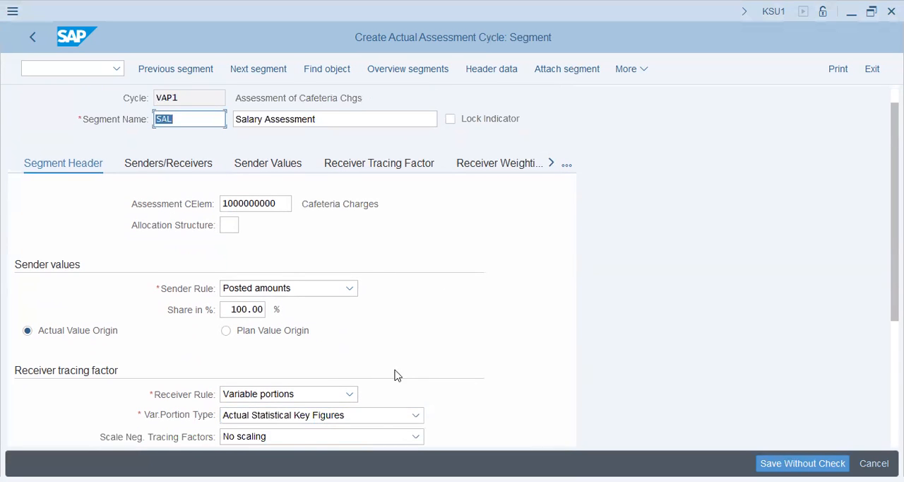
scroll(404, 367, down, 2)
scroll(403, 367, up, 1)
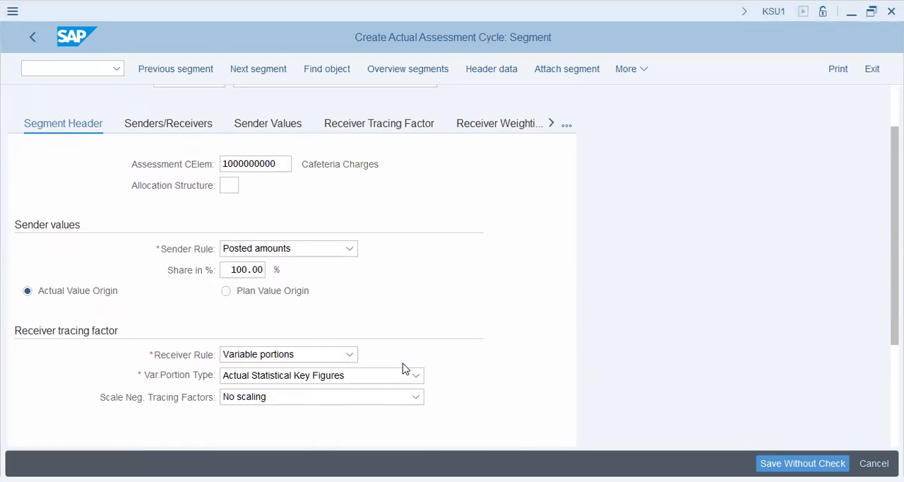
click(174, 123)
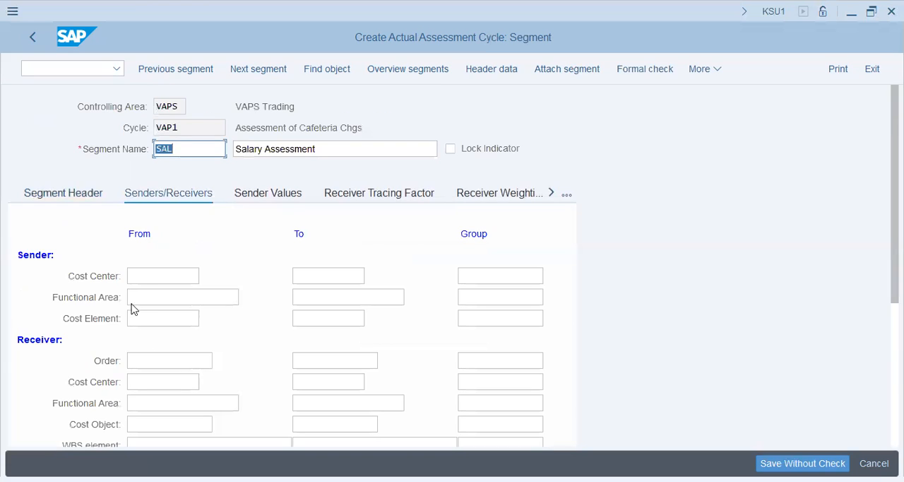
- Enter 1004 as the sender cost center of the salary segment
click(142, 278)
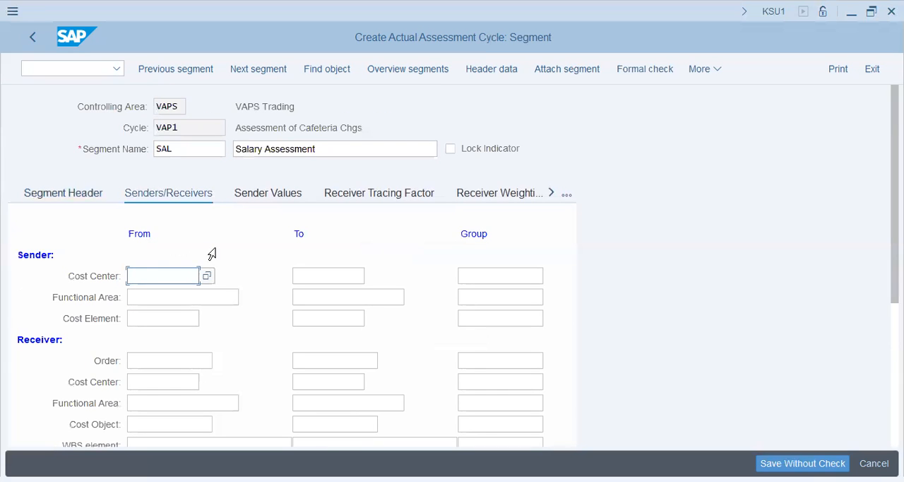
key(alt+Tab)
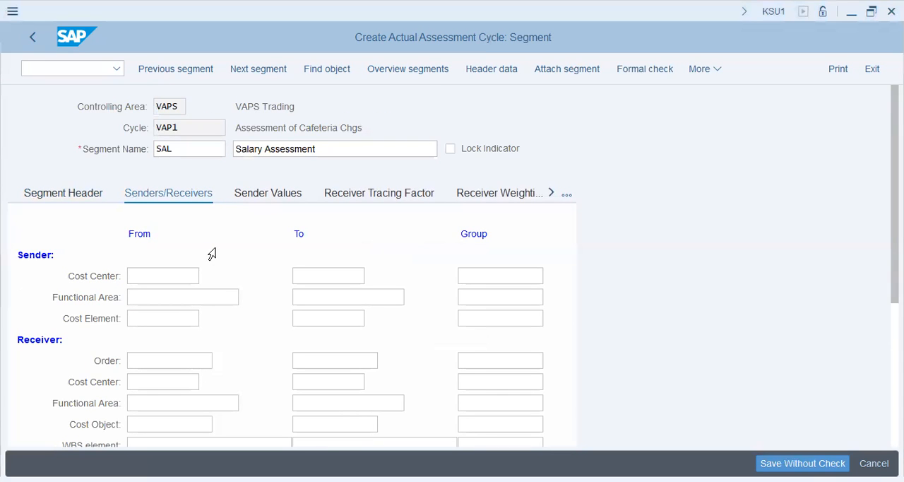
click(183, 254)
text(1003)
key(BackSpace)
text(4)
key(Tab)
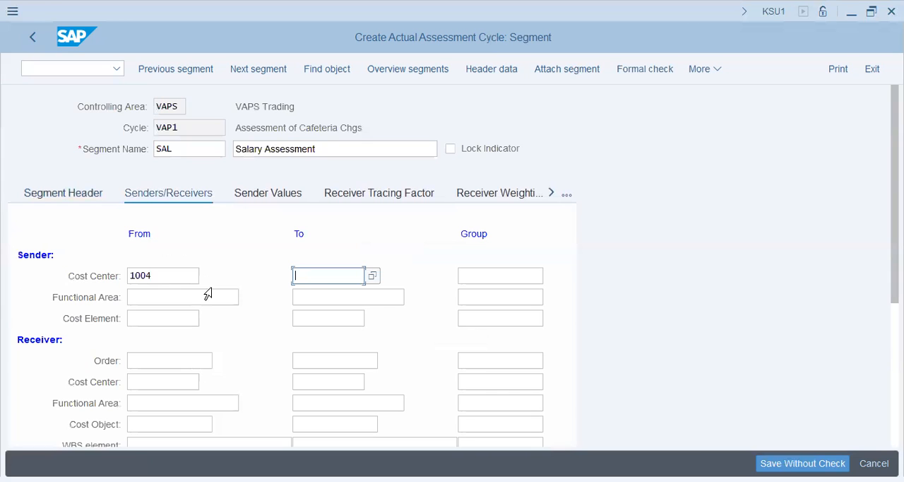
- Enter 400500 as the sender cost element of the salary segment
click(187, 318)
text(400500)
key(Tab)
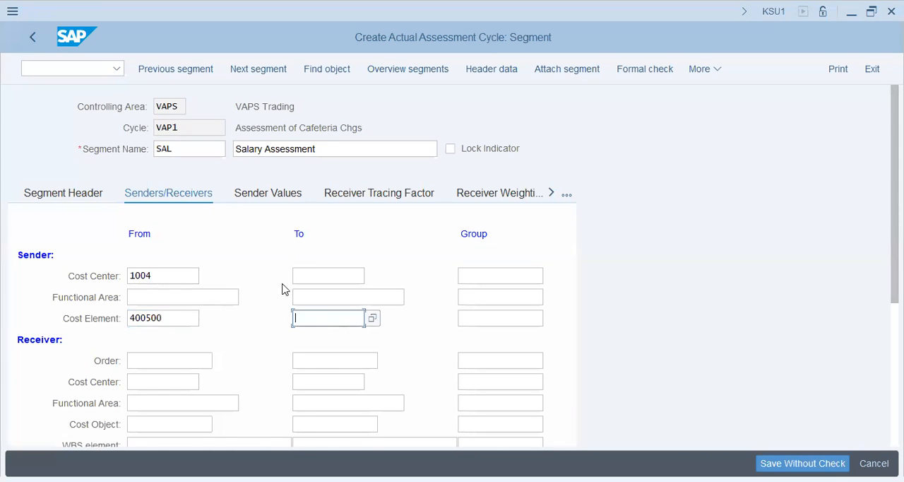
click(159, 275)
drag(171, 277, 113, 276)
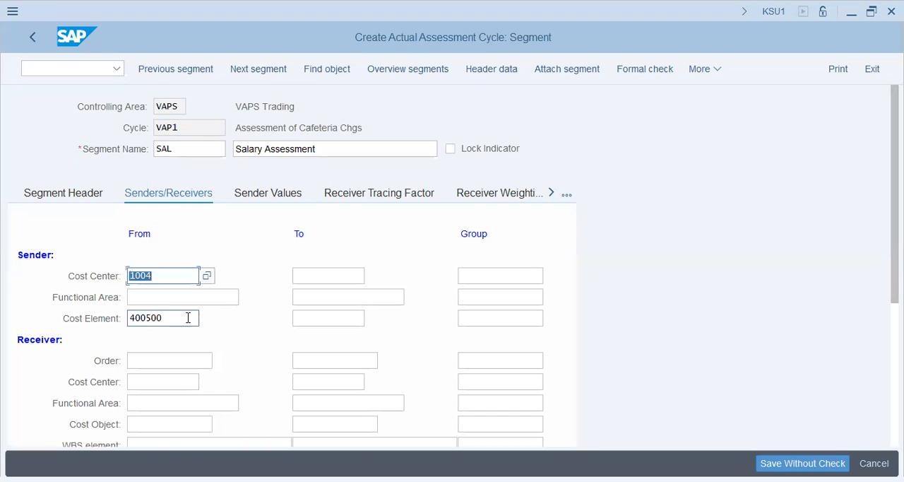
drag(168, 318, 74, 320)
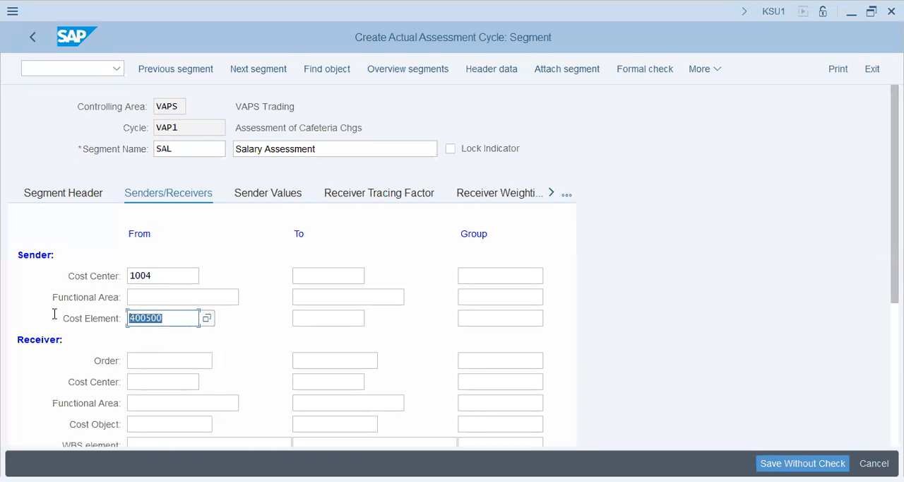
click(119, 276)
double_click(134, 278)
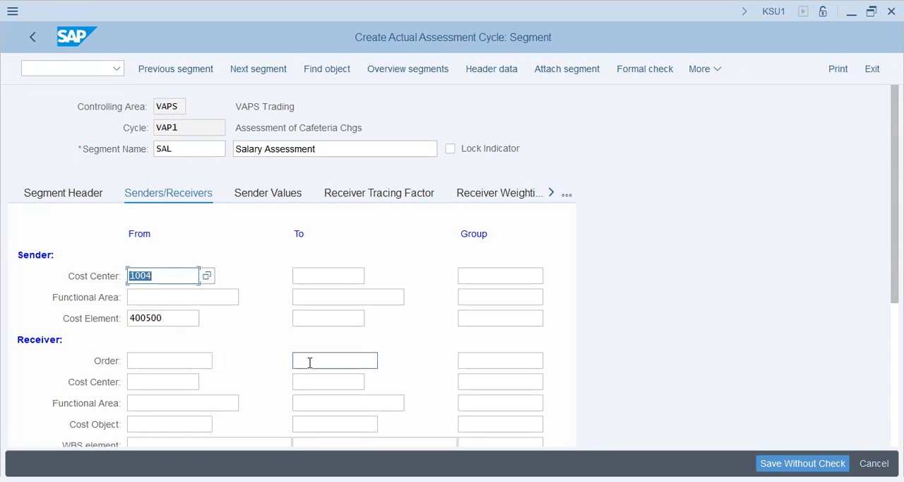
key(alt+Tab)
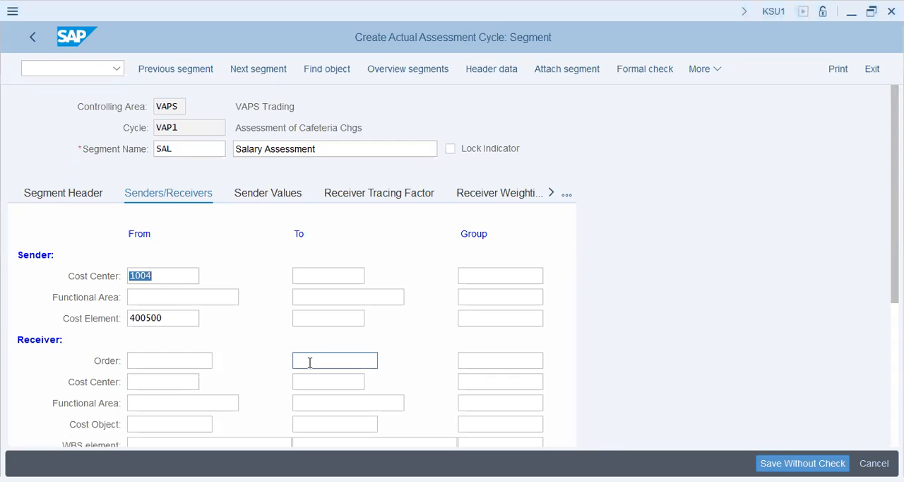
- Set the receiver cost center group of the salary segment to PROD
click(254, 377)
scroll(253, 378, down, 1)
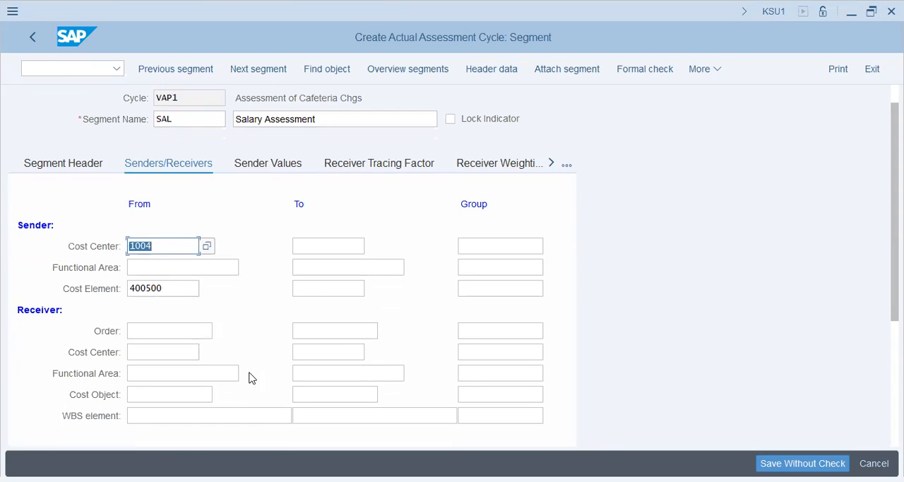
key(alt+Tab)
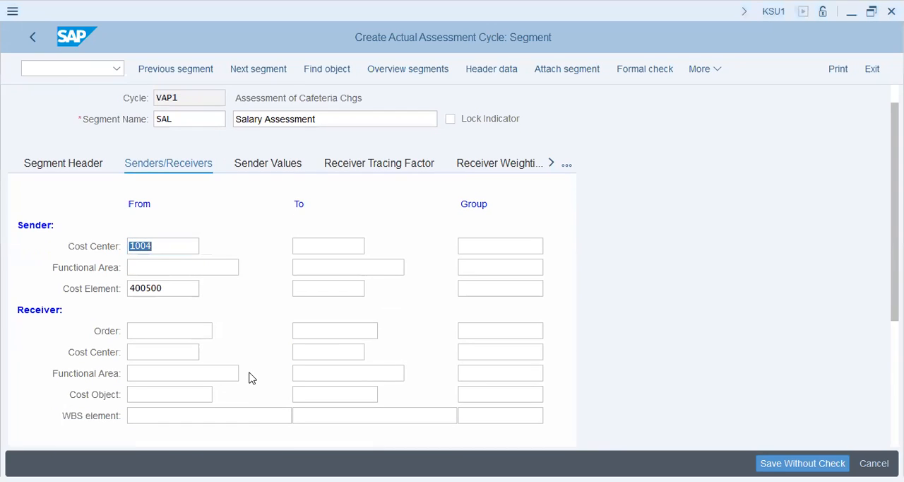
click(341, 355)
click(469, 358)
text(PRD0)
key(BackSpace)
key(BackSpace)
text(OD)
key(Tab)
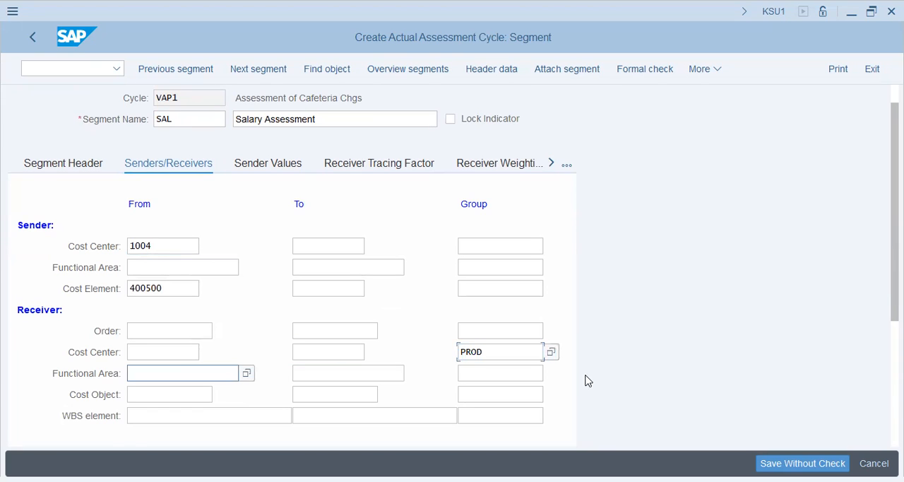
click(524, 350)
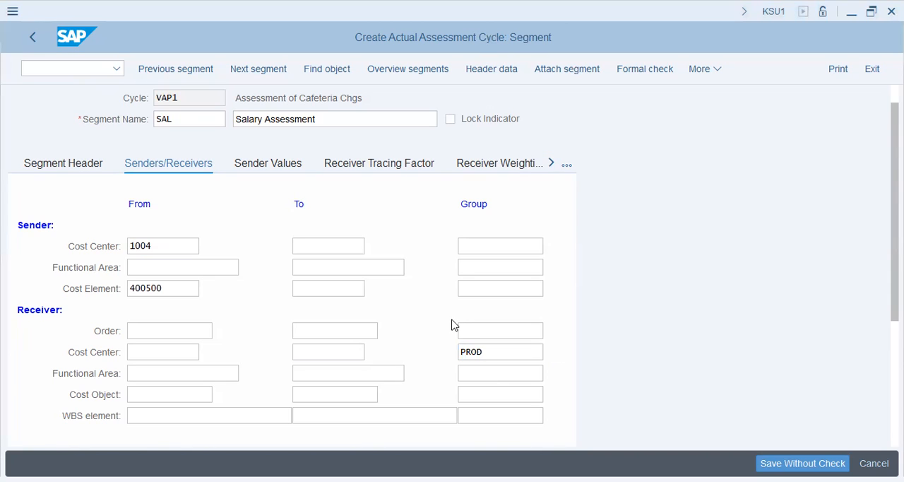
- Set the statistical key figure in the salary segment's receiver tracing factor to the VAPS employee figure EMP
scroll(264, 326, down, 1)
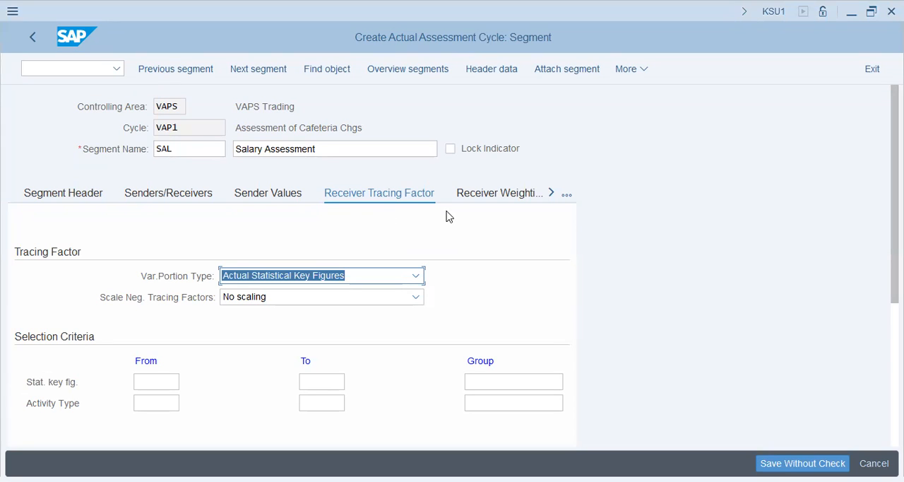
click(169, 382)
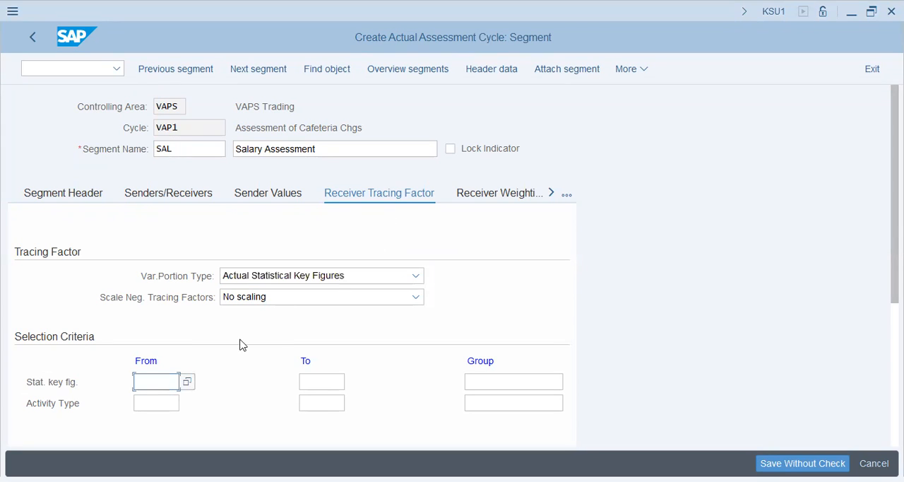
text(emp)
key(Tab)
key(shift+Tab)
key(End)
click(187, 381)
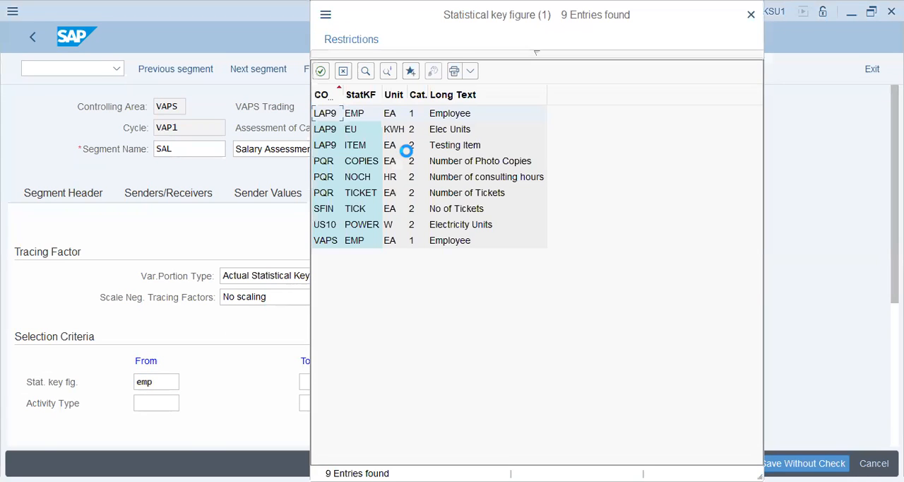
click(354, 242)
double_click(425, 241)
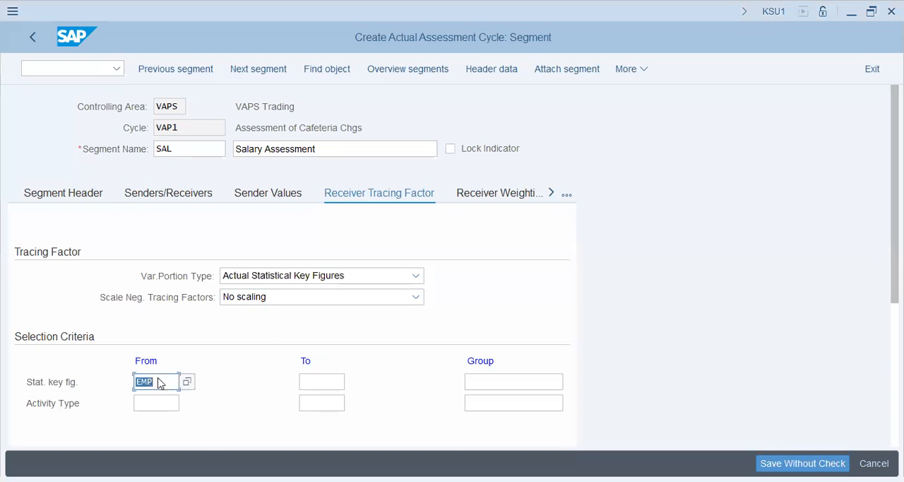
key(Return)
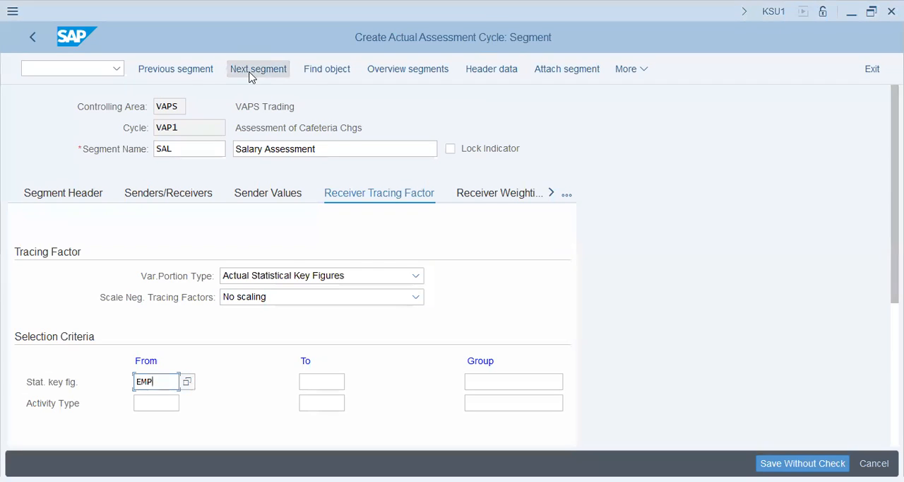
- Attach a new segment to cycle VAP1 named RENT with the description Rent Assessment
click(548, 75)
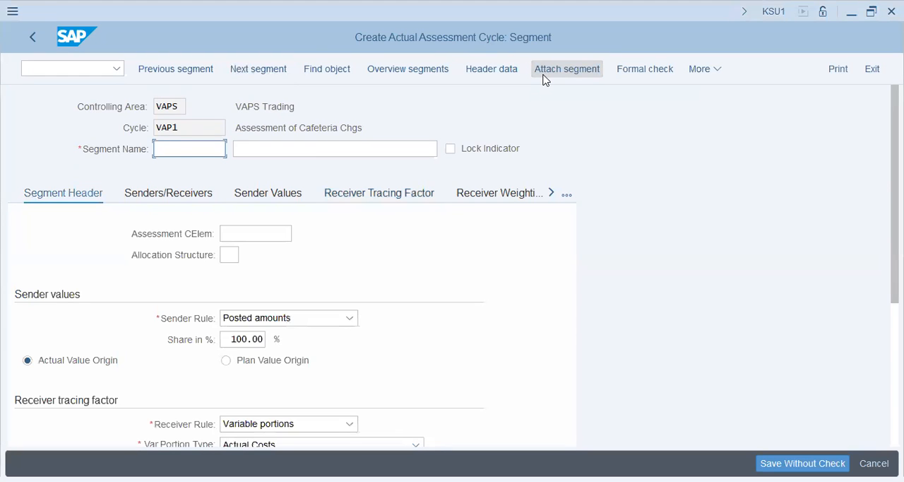
text(RENT)
key(Tab)
text(Rental)
key(BackSpace)
key(BackSpace)
text(Assessment)
key(Tab)
key(Tab)
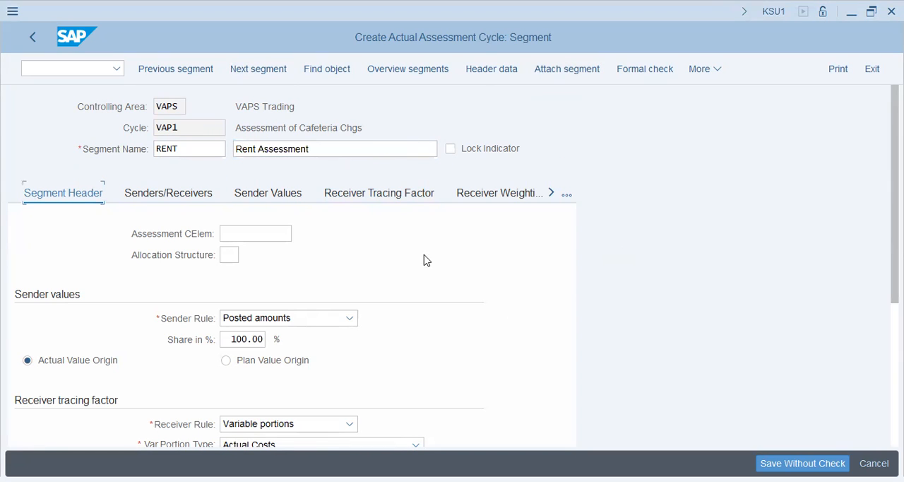
click(234, 233)
click(281, 257)
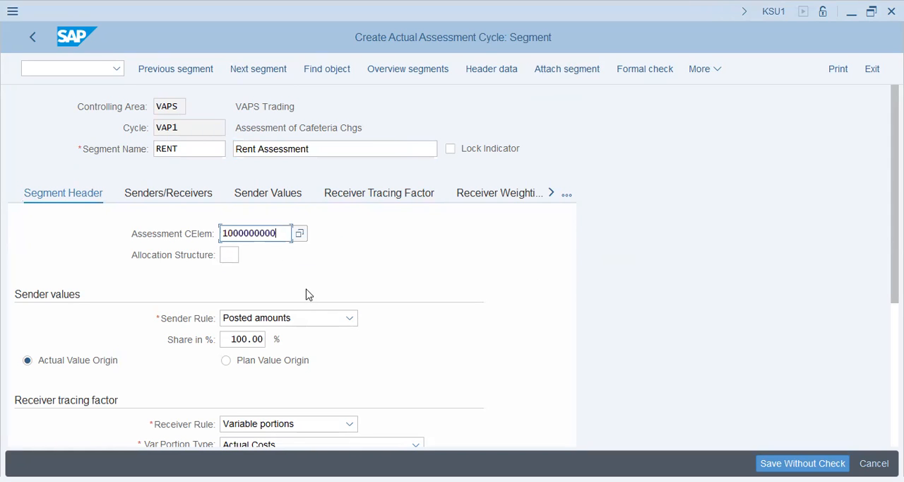
key(alt+Tab)
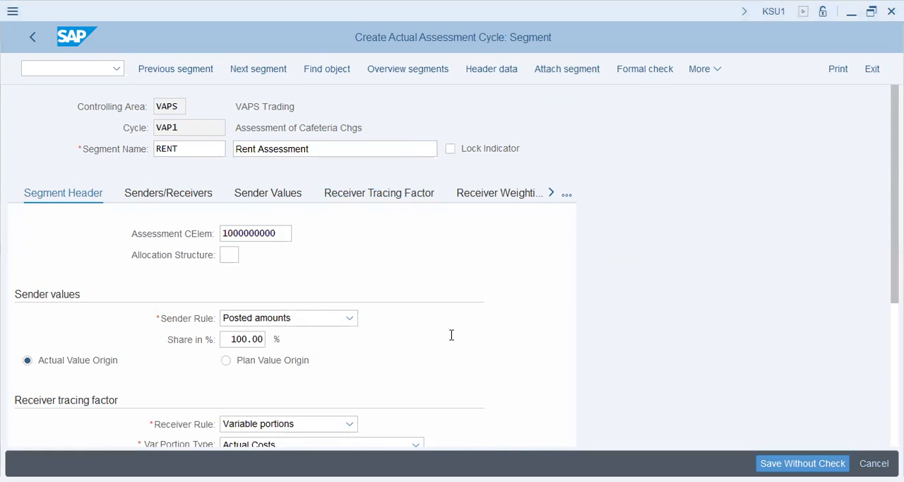
key(alt+Tab)
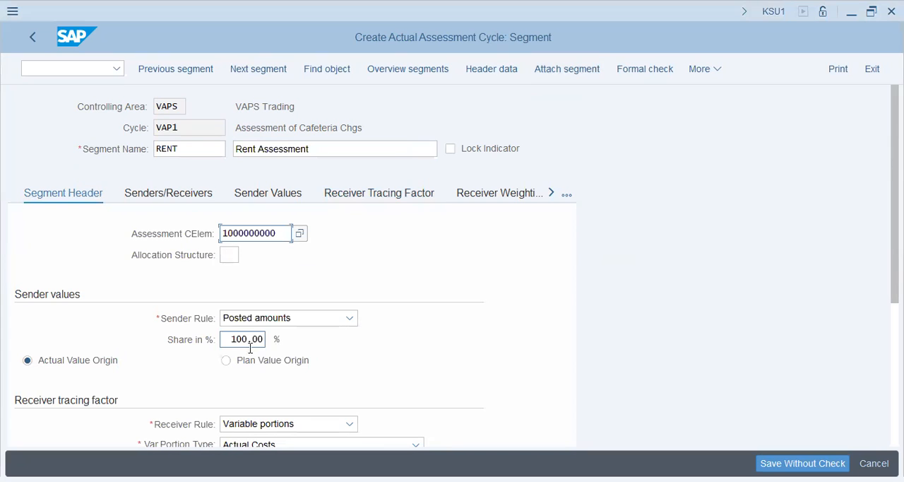
key(alt+Tab)
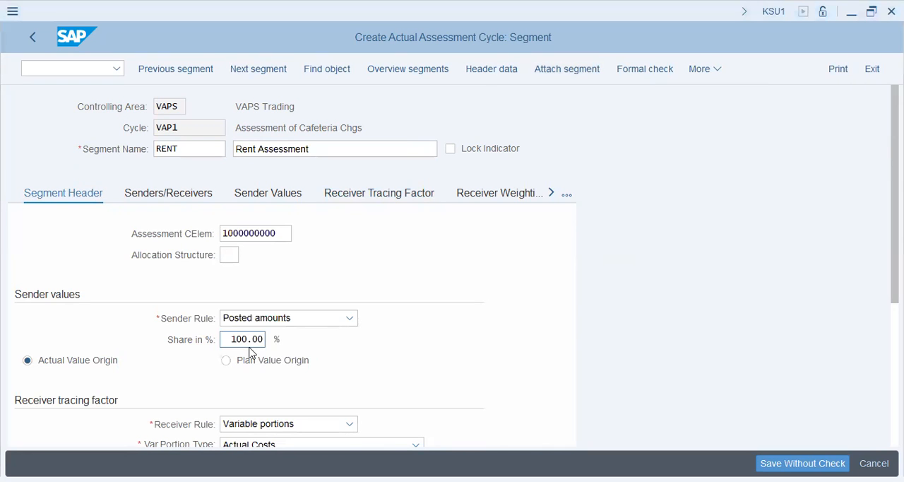
key(alt+Tab)
- Set the RENT segment's variable portion type to Actual Statistical Key Figures and confirm the segment header
scroll(262, 368, down, 1)
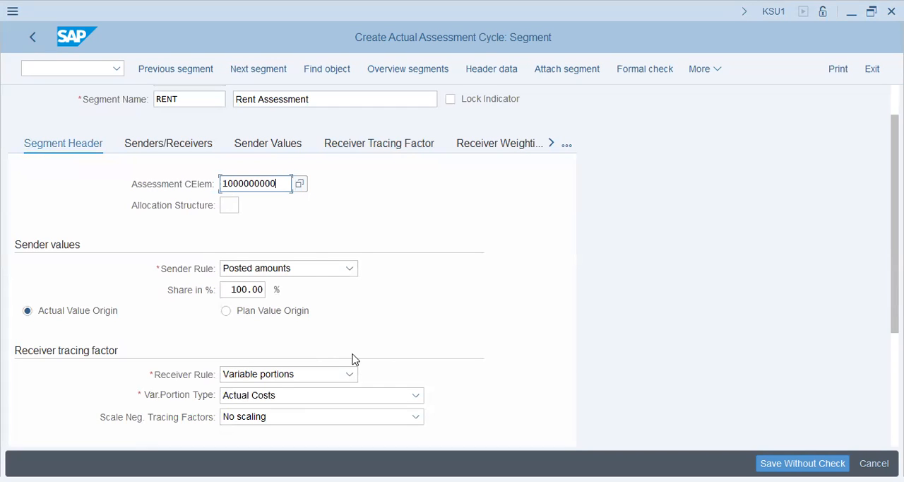
click(311, 395)
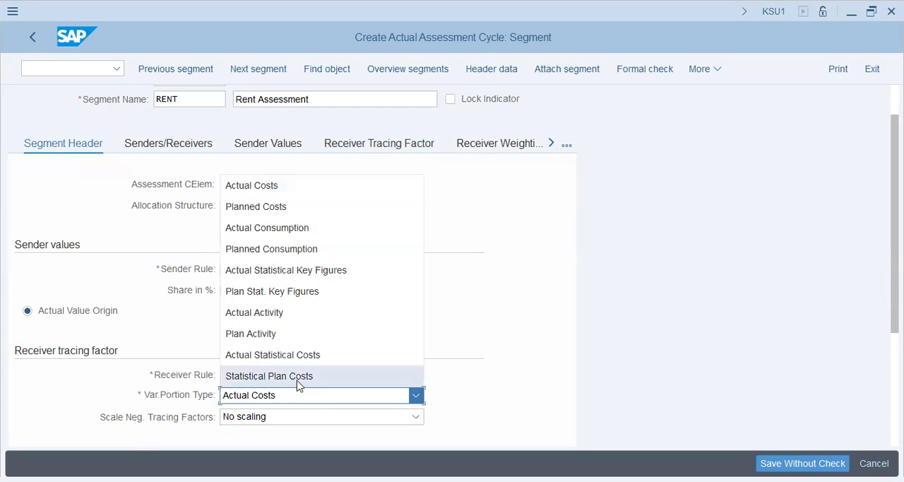
click(322, 270)
scroll(644, 341, up, 1)
scroll(645, 341, down, 2)
scroll(645, 341, down, 1)
scroll(633, 329, up, 2)
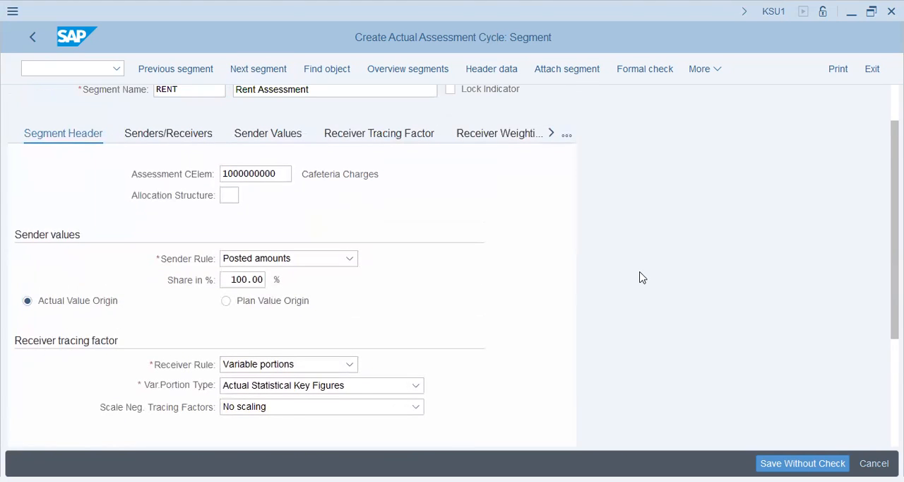
key(Return)
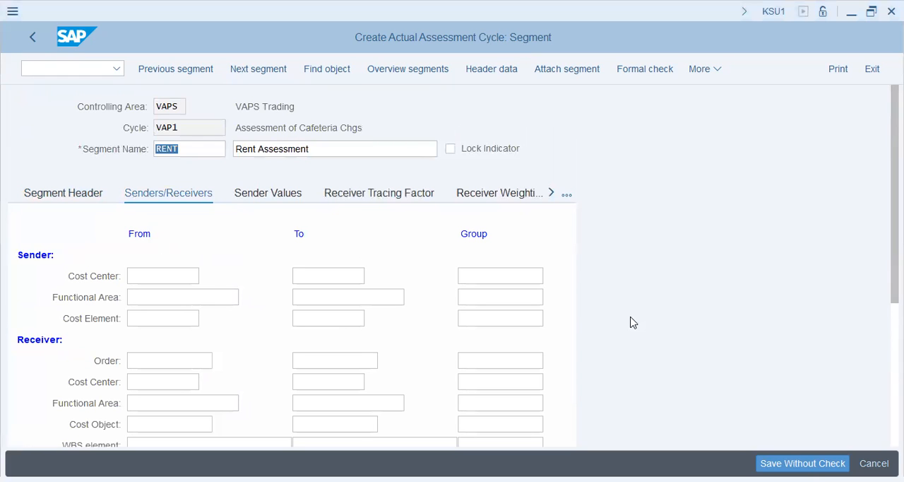
- Enter cost center 1004 and cost element 400600 as the sender of the RENT segment
click(188, 276)
text(1004)
key(Tab)
key(Tab)
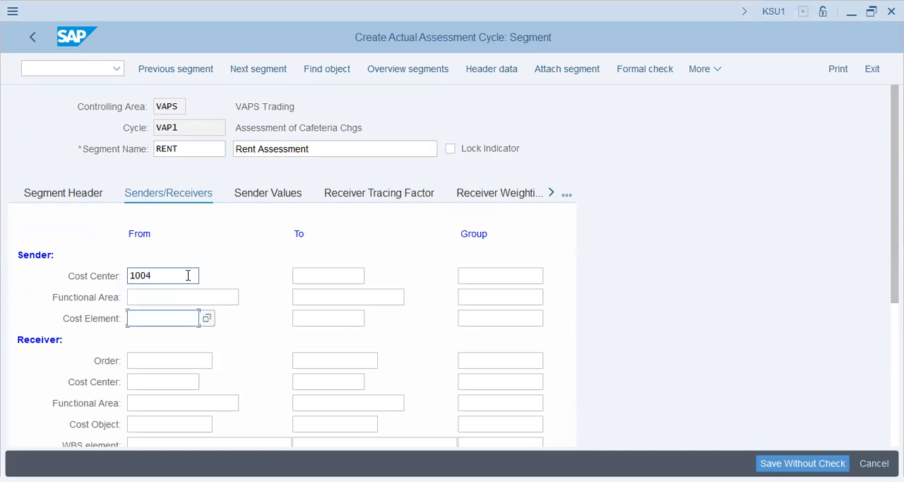
text(400600)
key(alt+Tab)
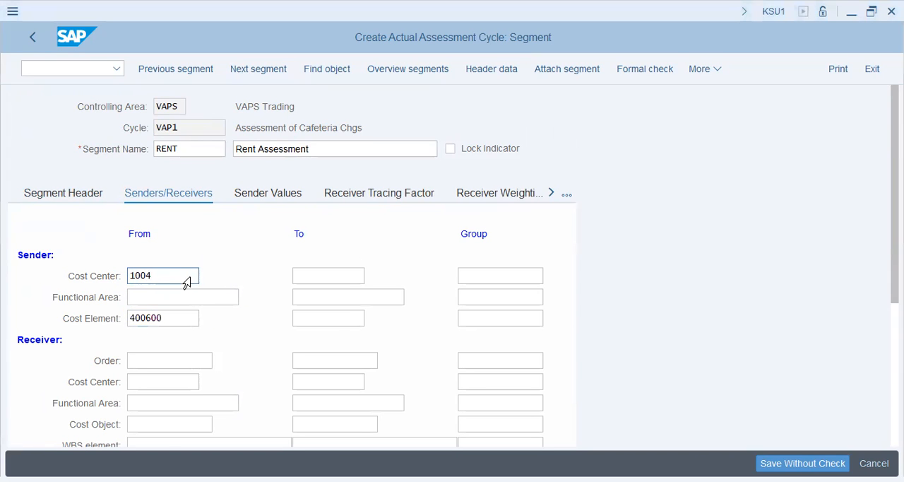
key(alt+Tab)
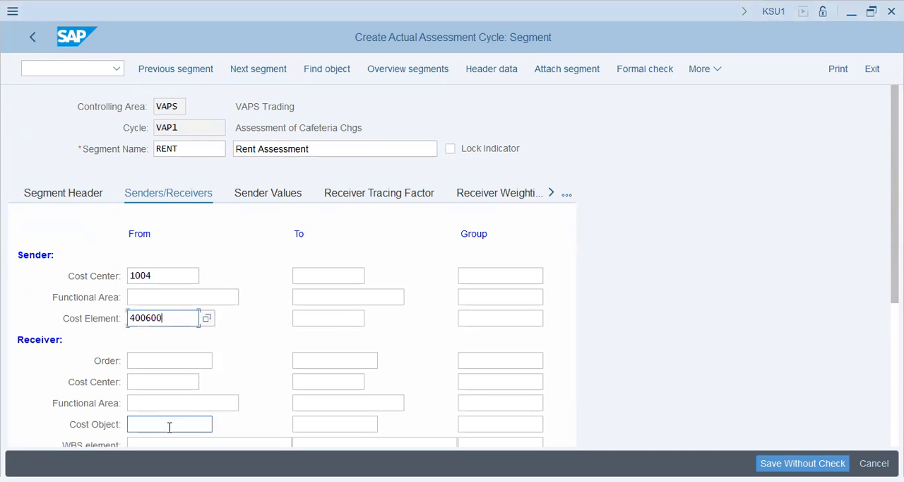
- Set the receiver cost center group of the RENT segment to PROD
click(489, 381)
text(prod)
key(Tab)
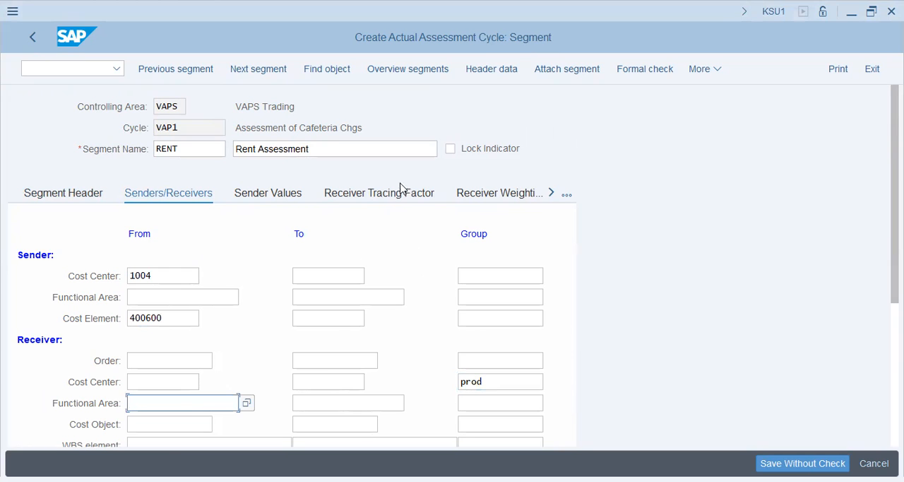
- Set the statistical key figure in the RENT segment's receiver tracing factor to EMP
click(398, 196)
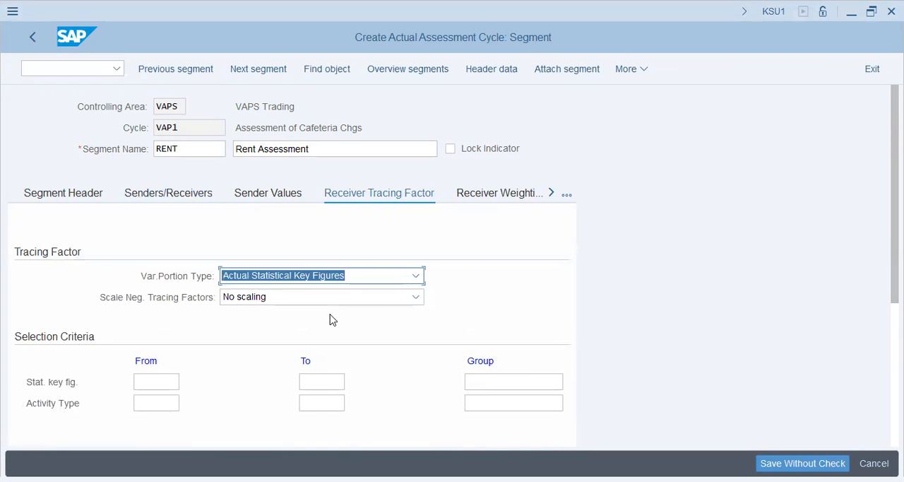
scroll(329, 319, down, 1)
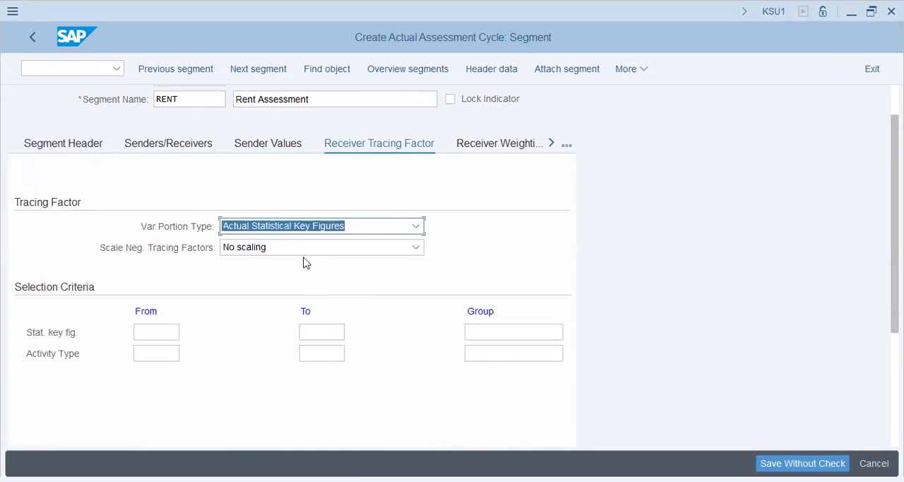
click(171, 331)
text(emp)
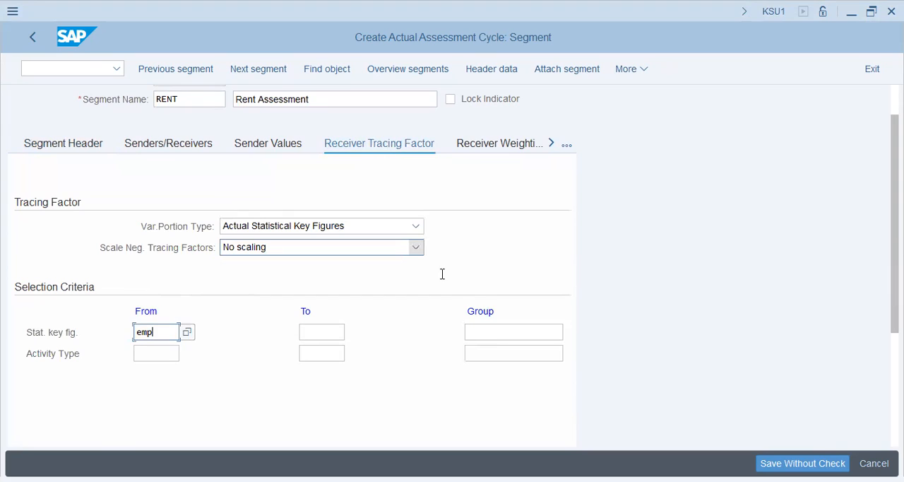
key(Return)
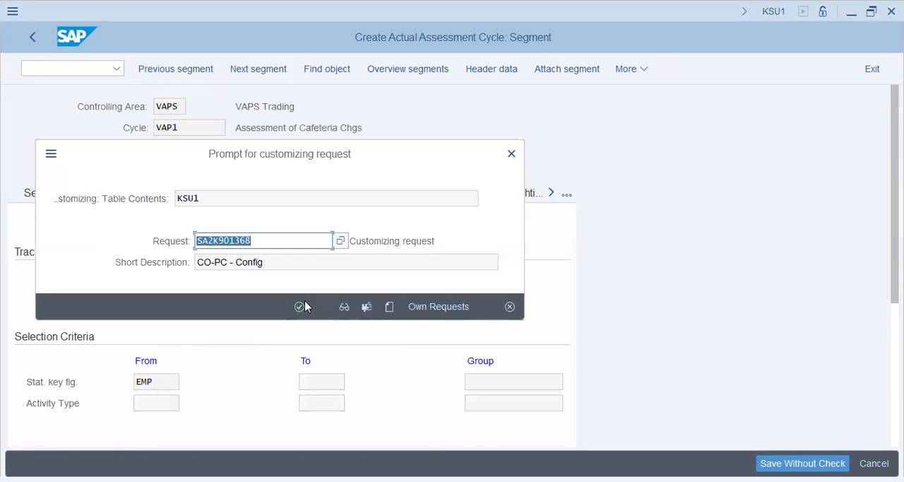
- Save cycle VAP1 under customizing request SA2K901368 and open transaction FB01L
click(305, 304)
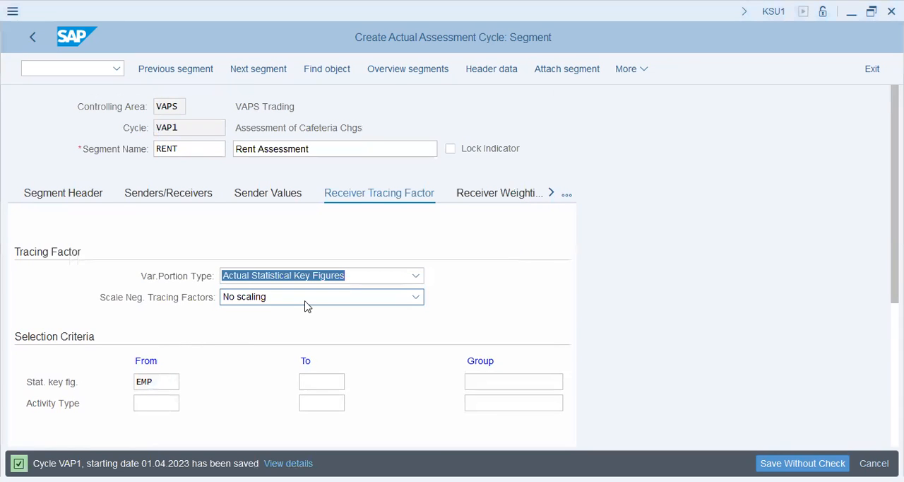
click(88, 71)
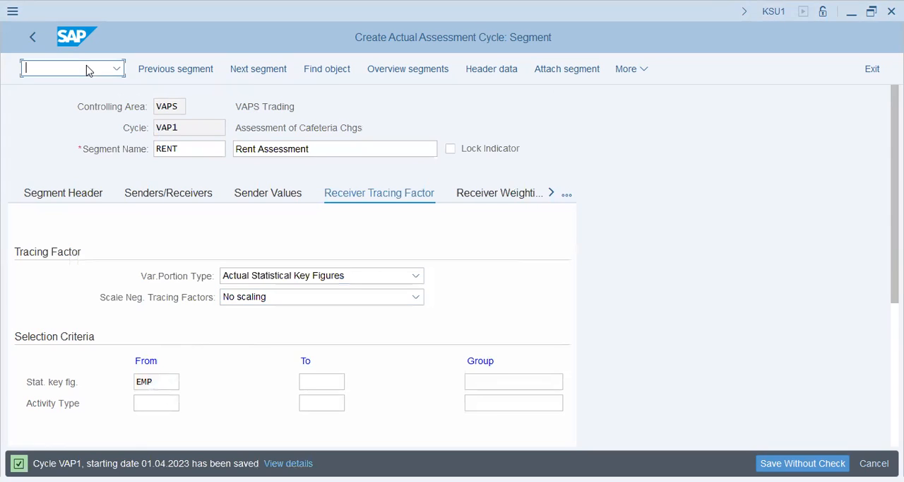
text(/nfb01l)
key(Return)
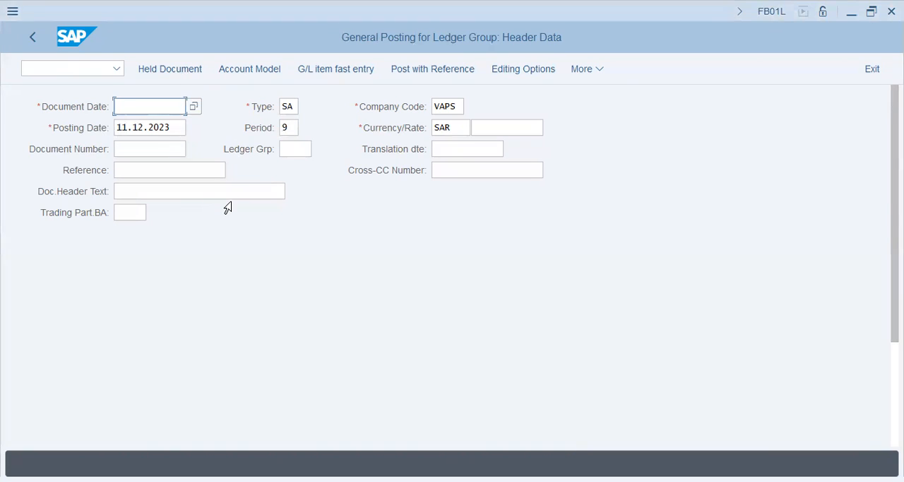
- Set the document date and posting date to 01.11.2023 and enter Sal+Rent as the document header text
text(01.11.2023)
key(Tab)
key(Tab)
key(Tab)
key(shift+Tab)
text(01.11.2023)
key(Tab)
key(Tab)
key(Tab)
key(Tab)
key(Tab)
key(Tab)
key(Tab)
key(Tab)
key(Tab)
key(shift+Tab)
text(Sal+Rent)
- Enter account 400500 for the first line item with posting key 40 and accept the adjusted posting period
key(Tab)
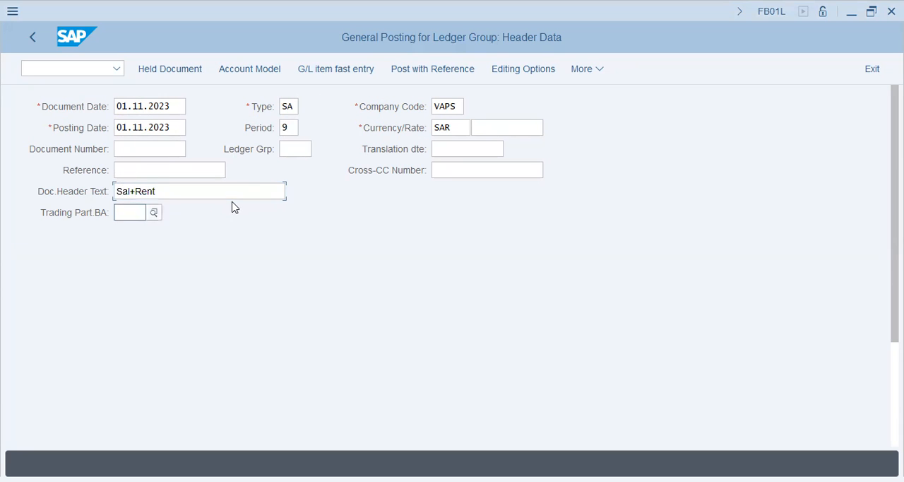
key(Tab)
key(Tab)
key(Tab)
key(shift+Tab)
text(400500)
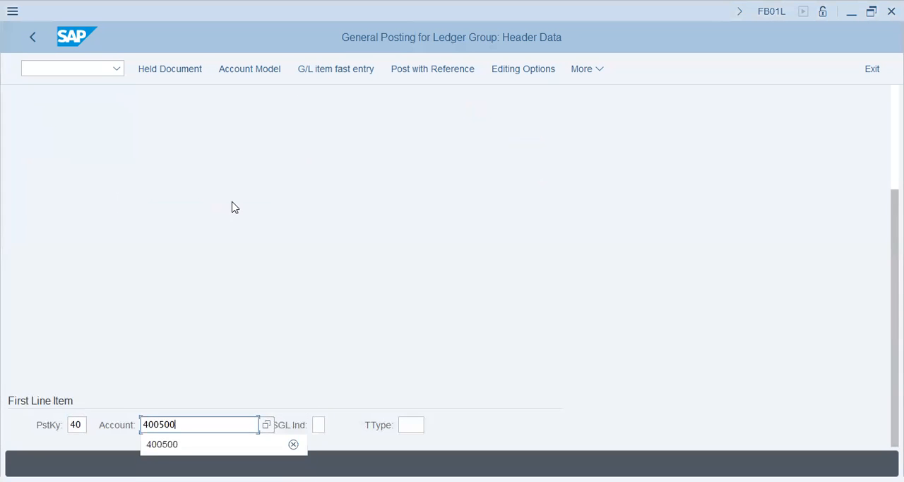
key(Return)
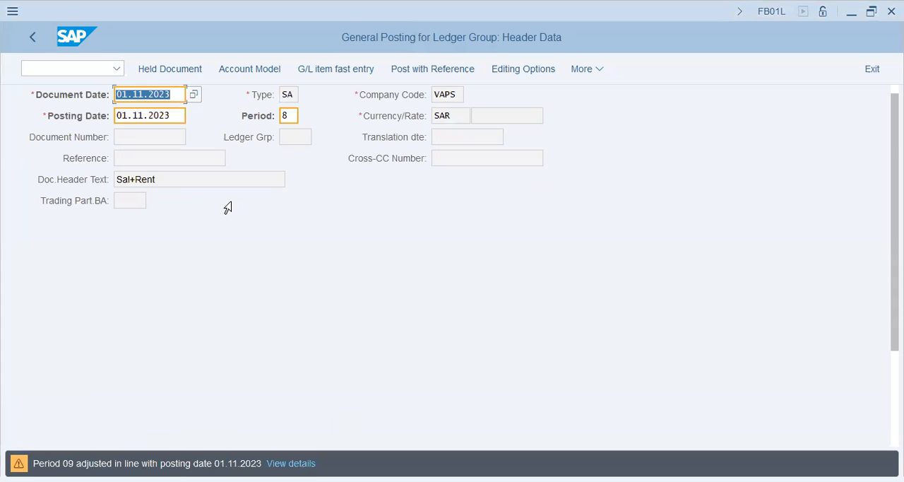
key(Return)
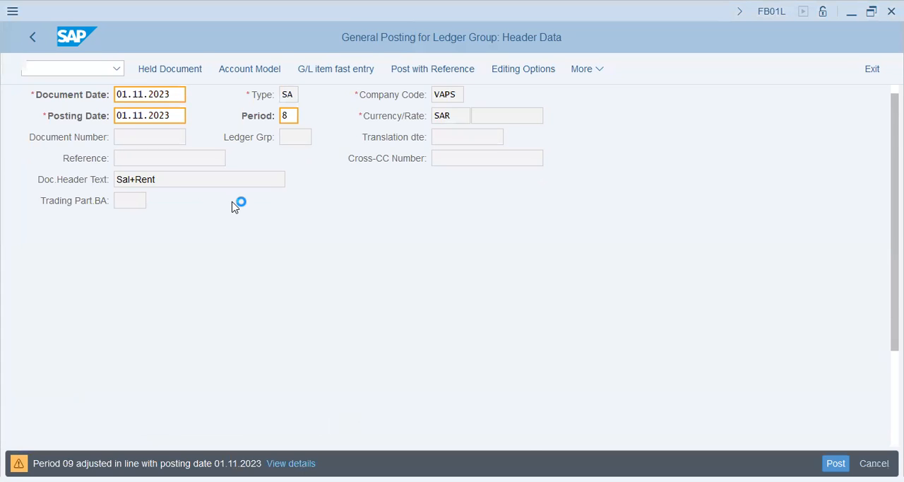
- Enter amount 45000 and cost center 1004 in the salary debit item
text(45000)
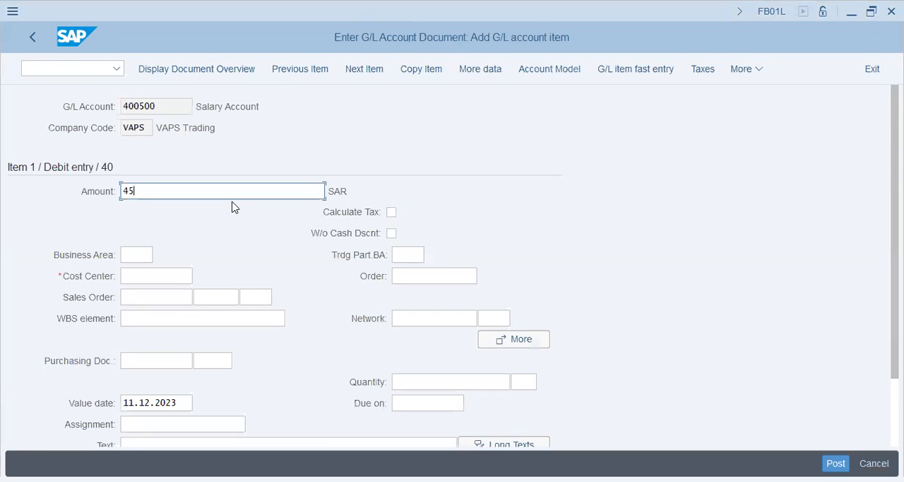
key(Tab)
key(Tab)
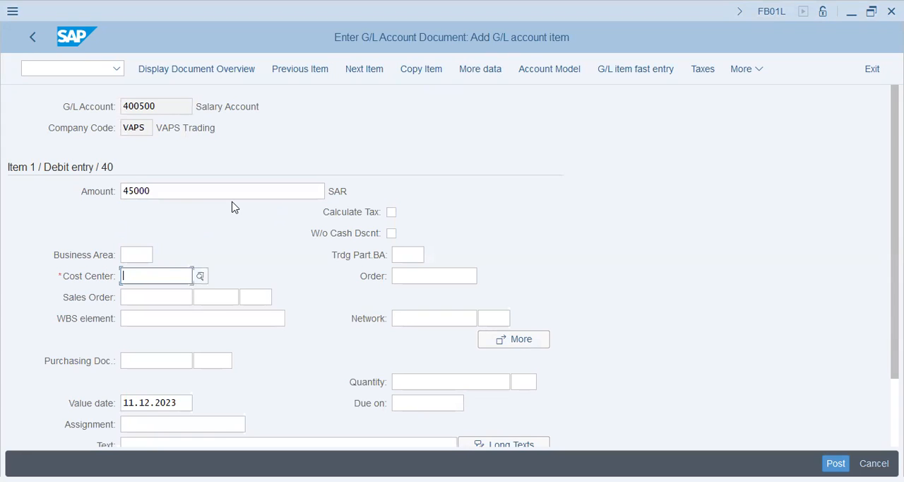
key(alt+Tab)
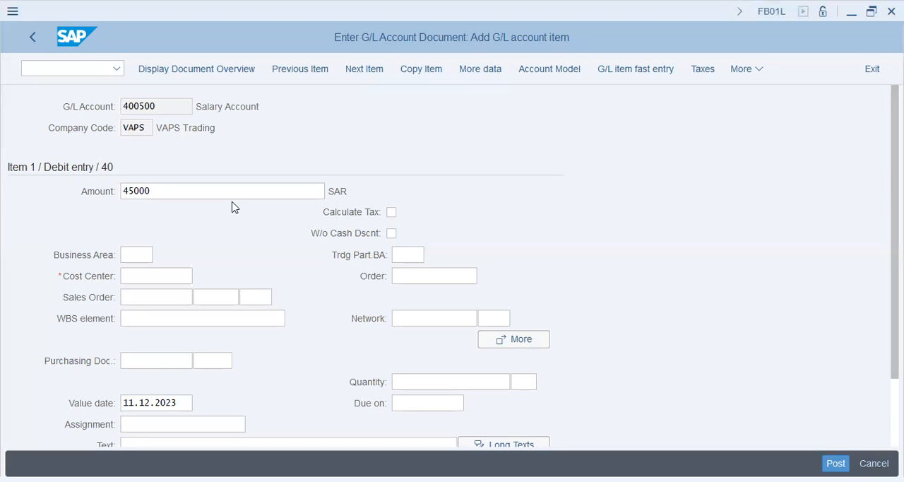
click(156, 276)
text(1004)
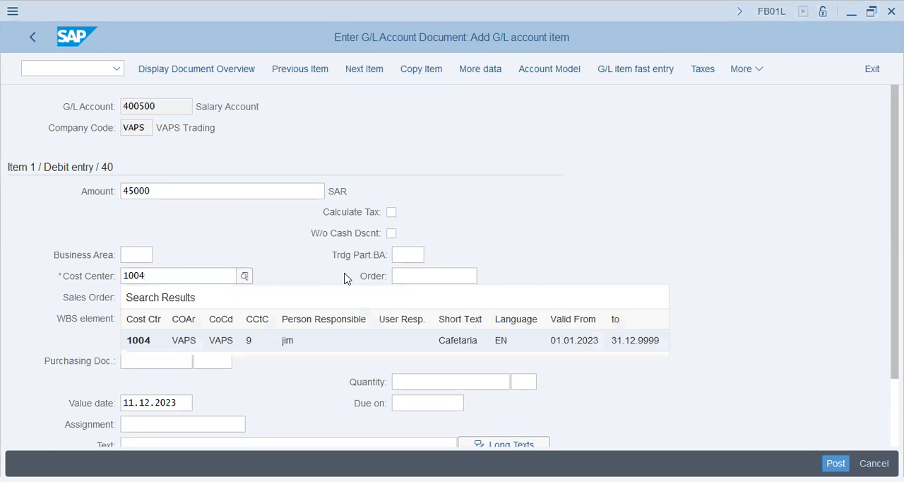
key(Tab)
key(Tab)
key(Tab)
key(Tab)
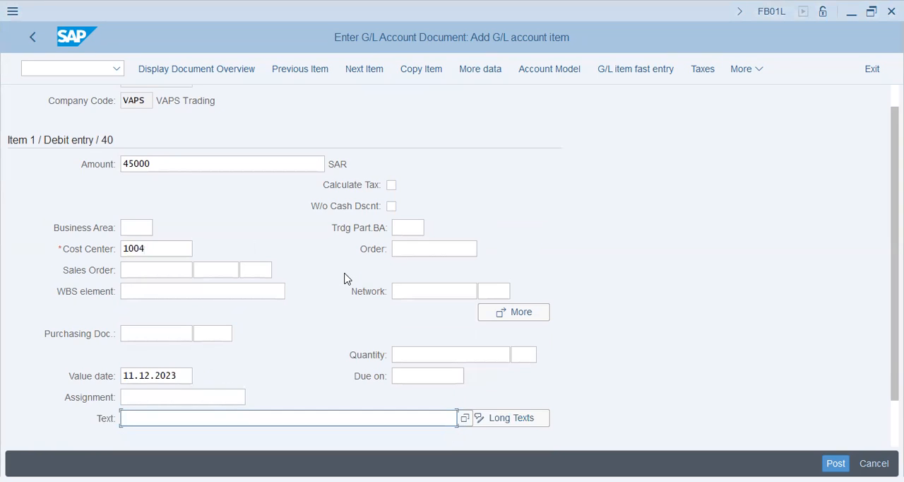
- Enter Salary - 45000 as the text of the salary item
text(Salary -)
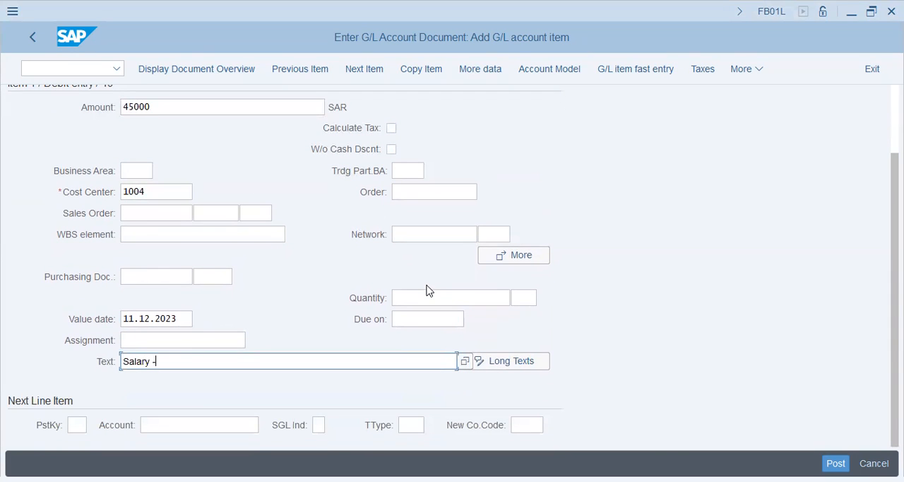
text( 45000)
key(Tab)
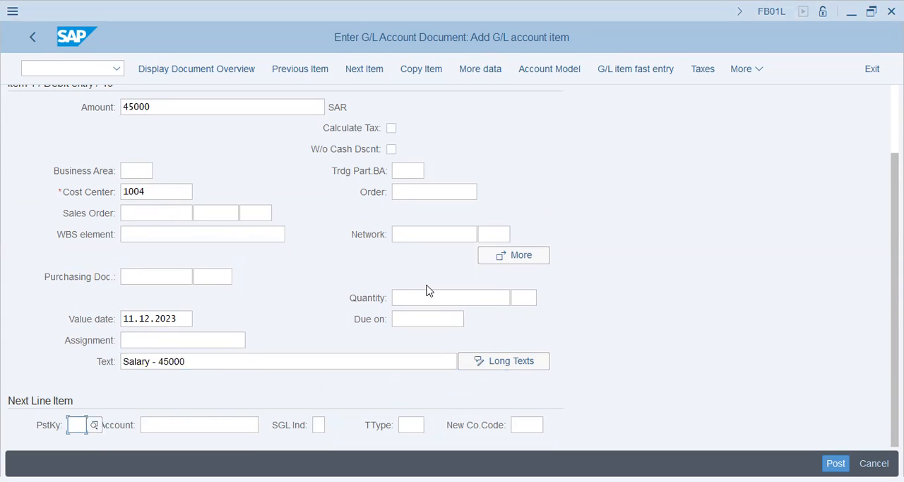
- Try to add a next line item with posting key 40 and account 400600
text(40)
key(Tab)
text(270)
key(BackSpace)
key(BackSpace)
key(BackSpace)
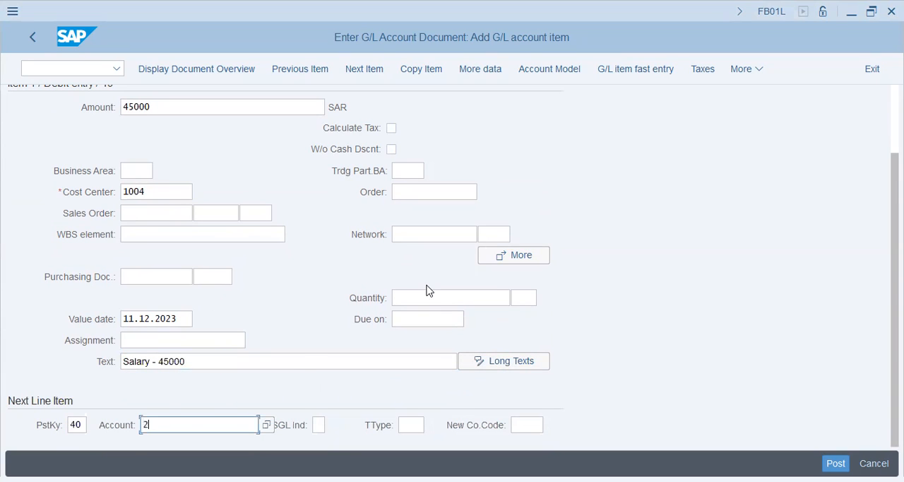
text(400600)
key(Return)
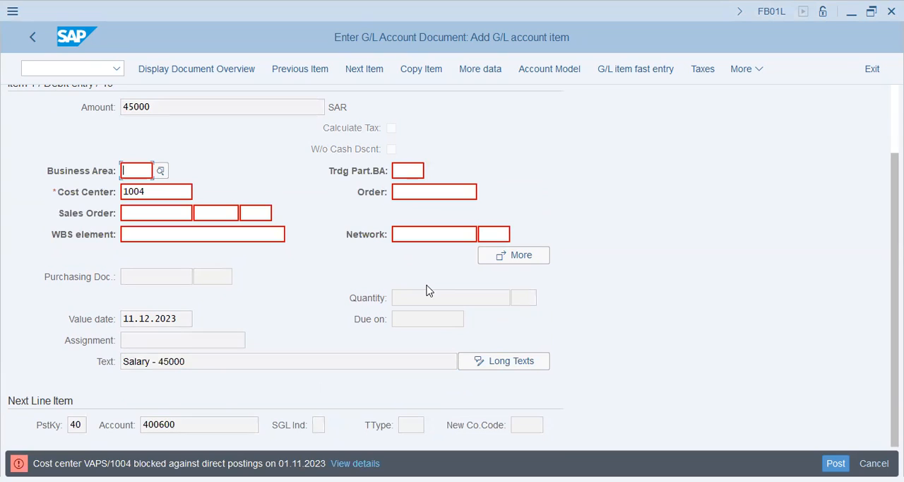
- Examine the detailed explanation of the posting error for cost center 1004, then close it
key(Tab)
key(Tab)
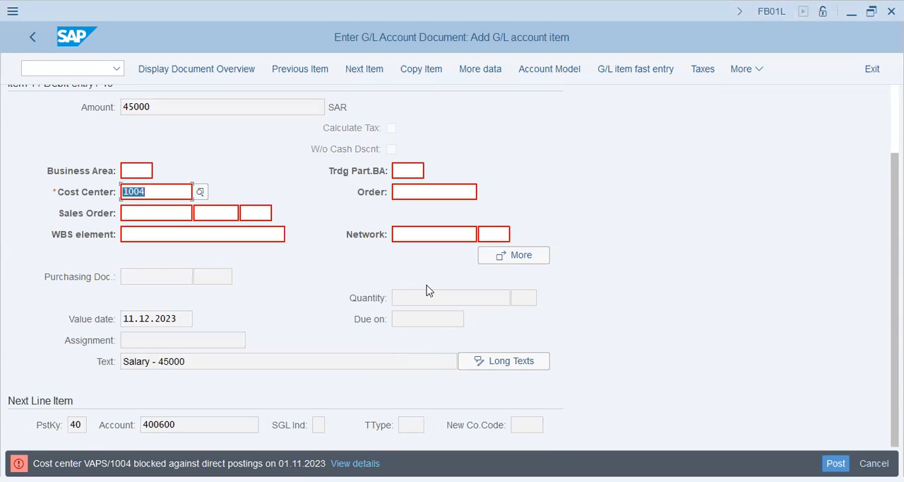
key(Delete)
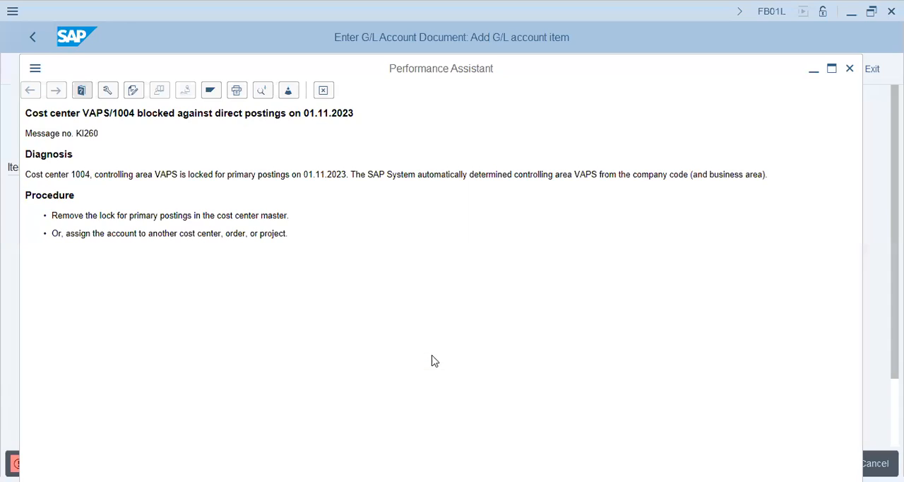
drag(95, 174, 734, 169)
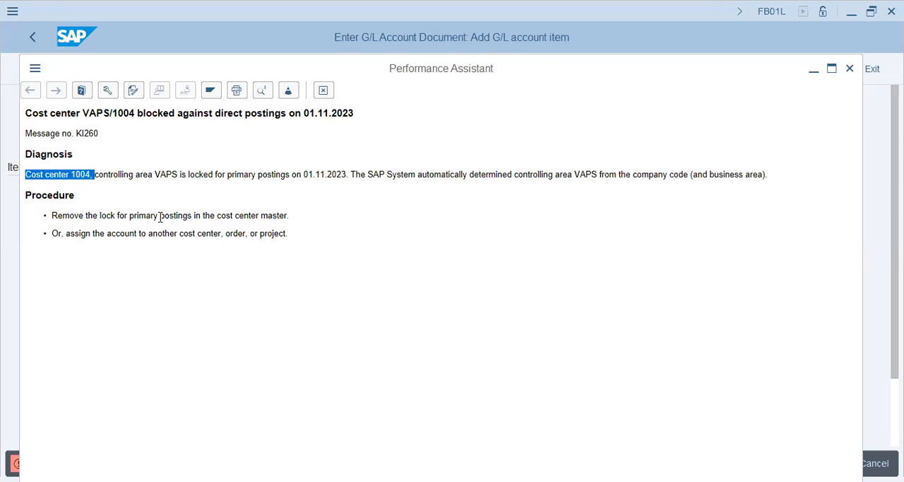
click(323, 92)
- Open cost center 1004 for change in transaction KS02 and go to its control indicators
click(69, 73)
text(/nks02)
key(Return)
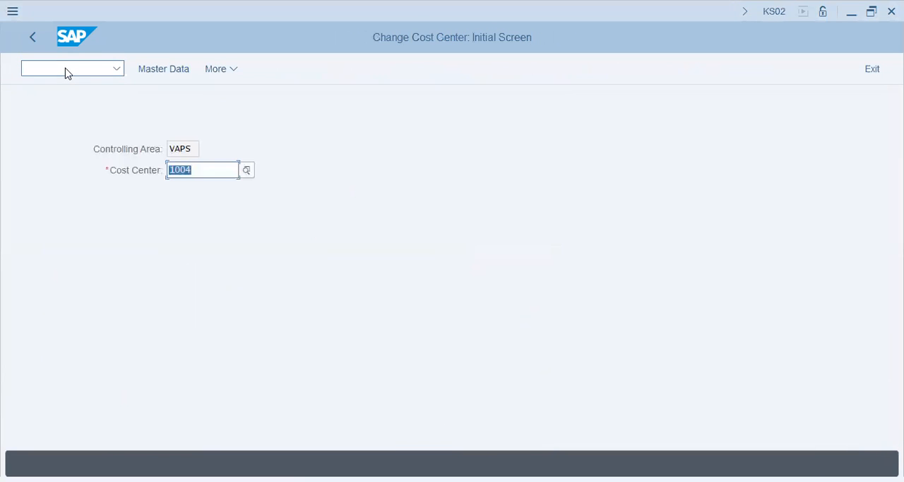
click(166, 74)
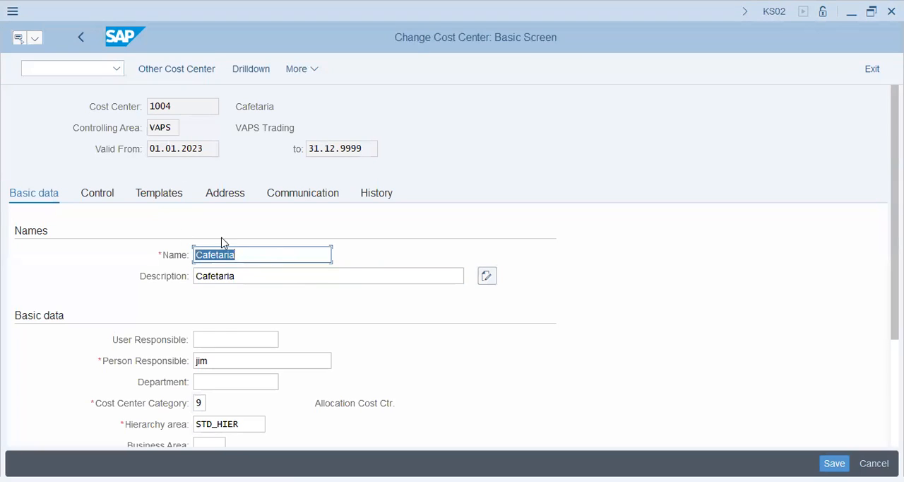
scroll(129, 292, down, 2)
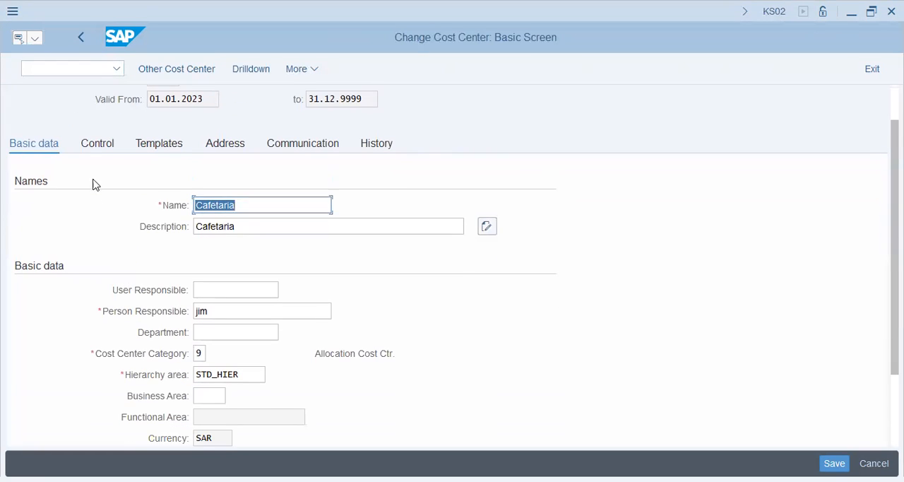
key(Return)
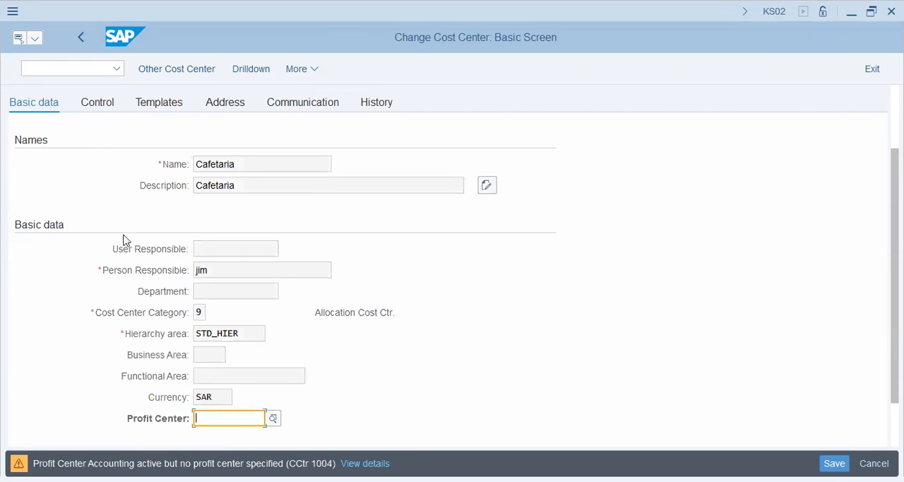
key(Return)
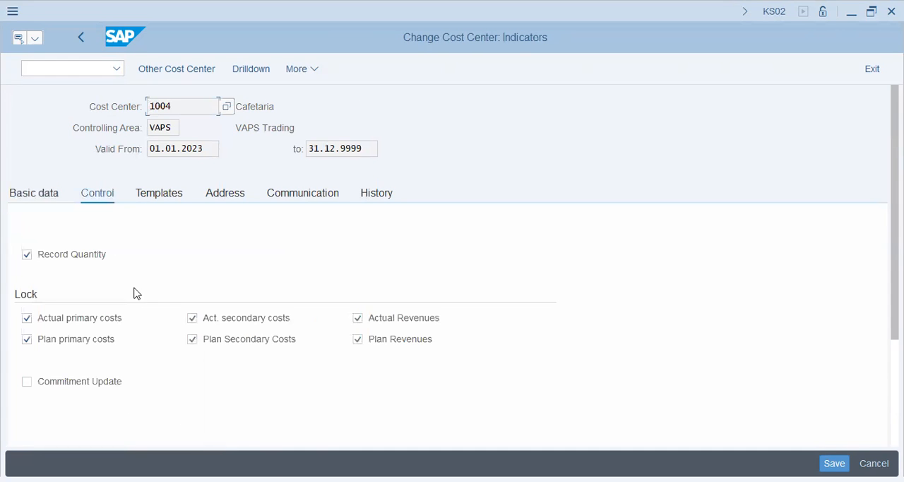
- Clear all six actual and plan cost and revenue locks of cost center 1004 and save it
click(56, 317)
click(269, 318)
click(381, 323)
click(91, 342)
click(228, 344)
click(375, 346)
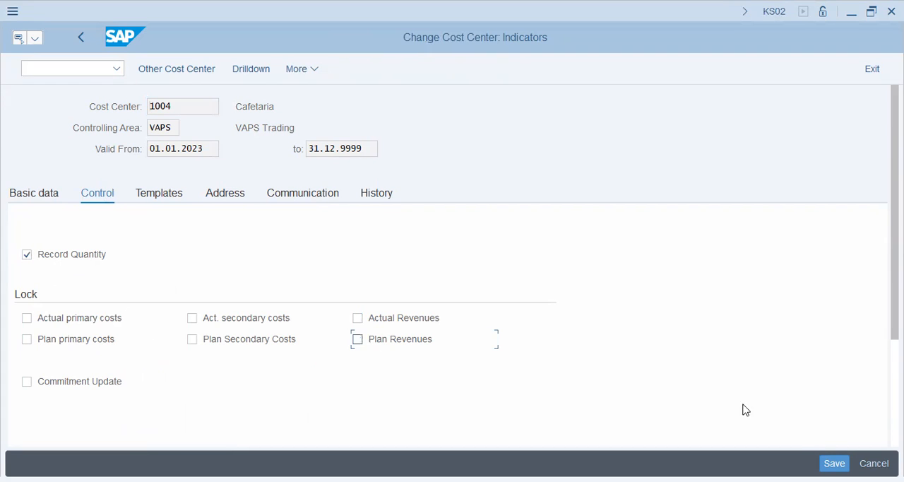
key(ctrl+s)
- Return to general posting for ledger group with transaction FB01L
click(80, 70)
text(/nfb01)
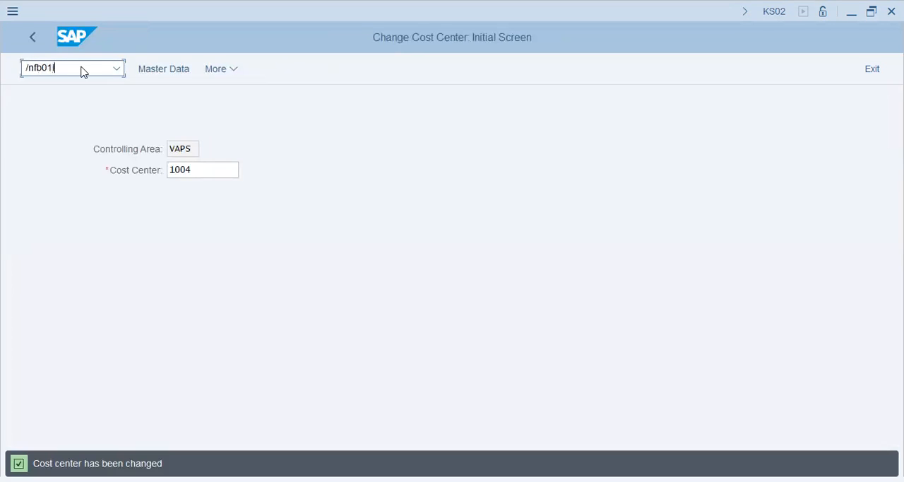
key(Return)
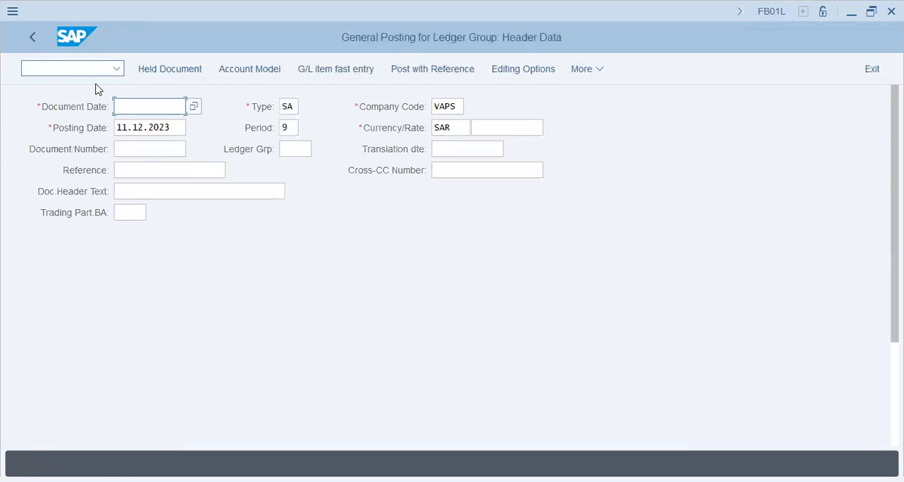
- Fill the new document header with document and posting dates 01.11.2023 and header text Sal+Rent
click(145, 106)
click(149, 132)
drag(174, 129, 32, 119)
click(142, 147)
click(148, 192)
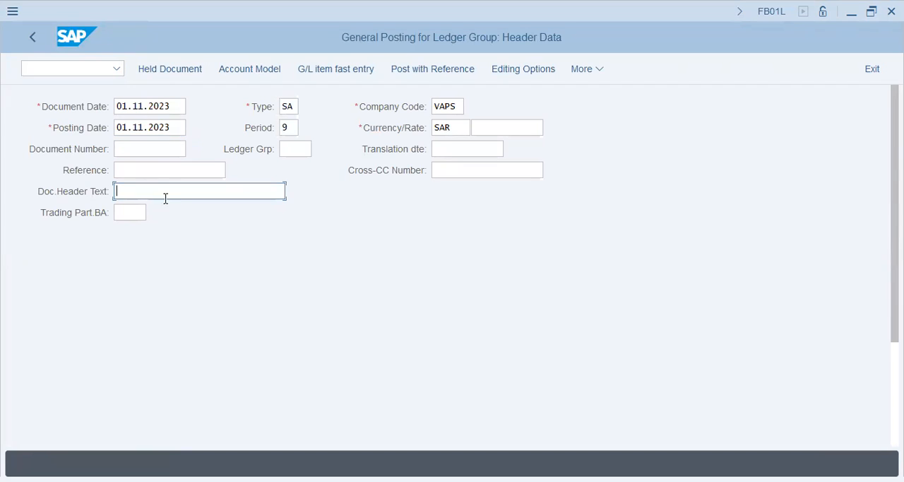
click(165, 208)
scroll(127, 367, down, 5)
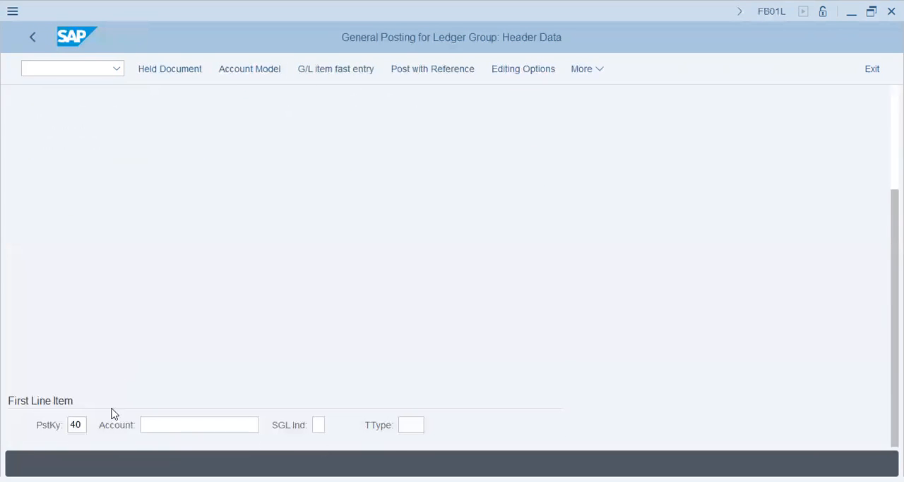
- Enter account 400600 for the first line item, then exit editing and discard the document
click(151, 425)
text(400600)
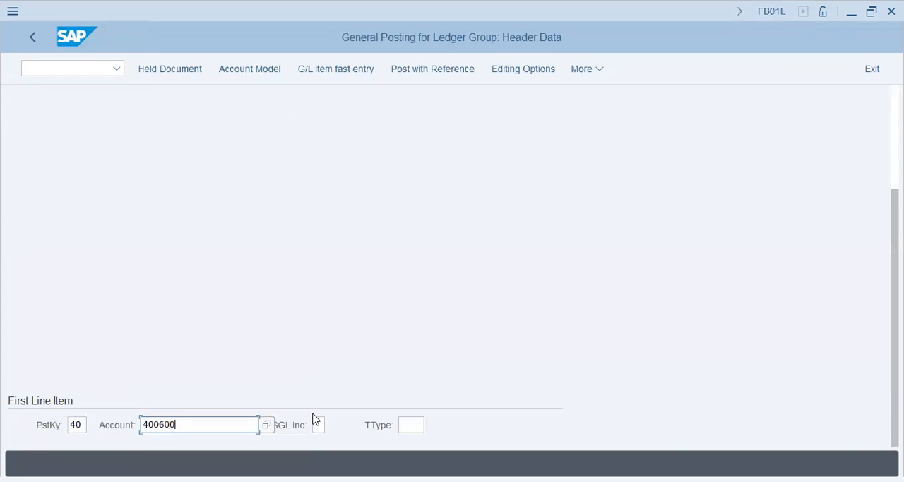
key(Return)
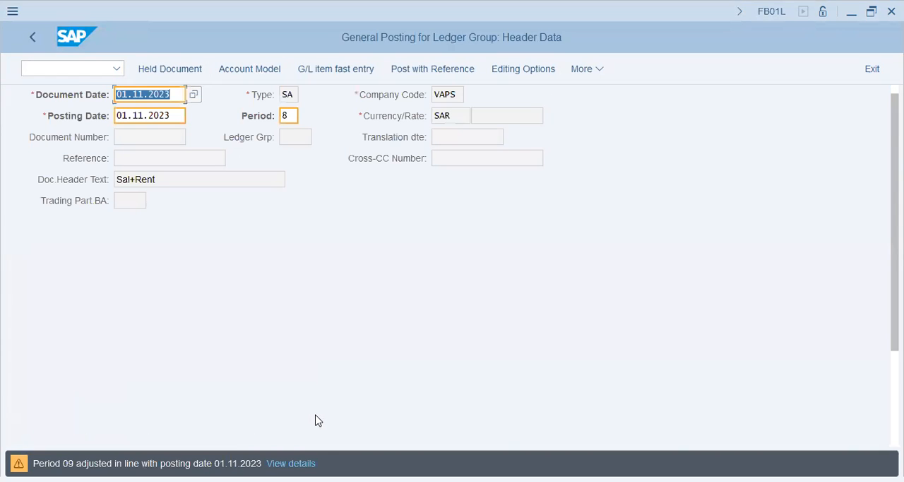
scroll(297, 389, down, 2)
scroll(296, 390, down, 3)
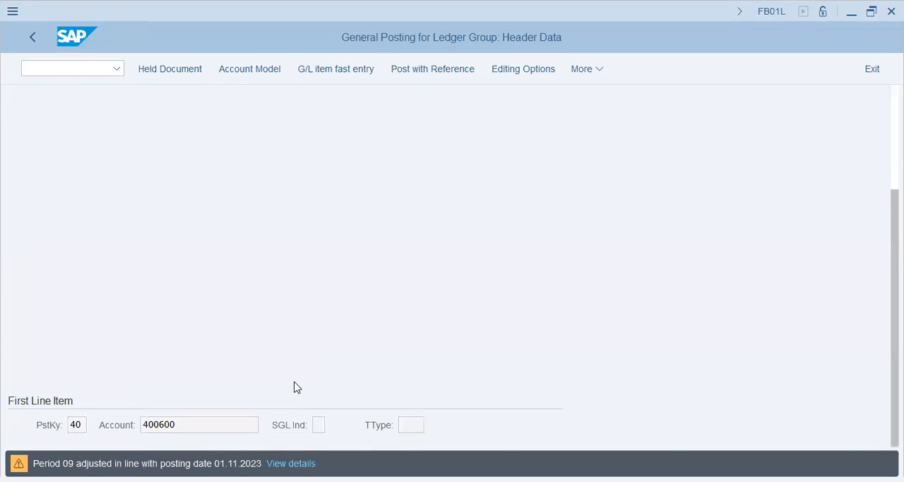
key(F3)
click(292, 377)
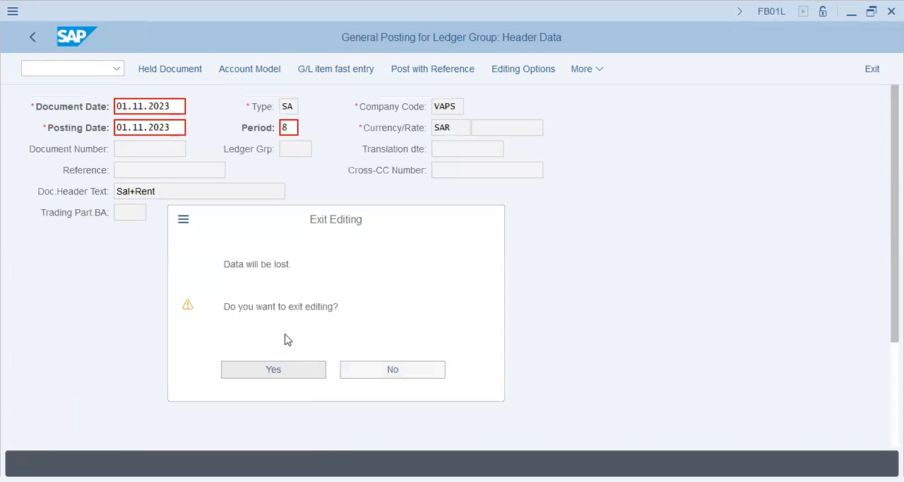
- Set the document date and posting date of the restarted posting to 01.11.2023
text(01.11.2023)
drag(174, 129, 115, 129)
text(01.11.2023)
- Enter salary account 400500 for the first line item and open its item details
scroll(188, 410, down, 5)
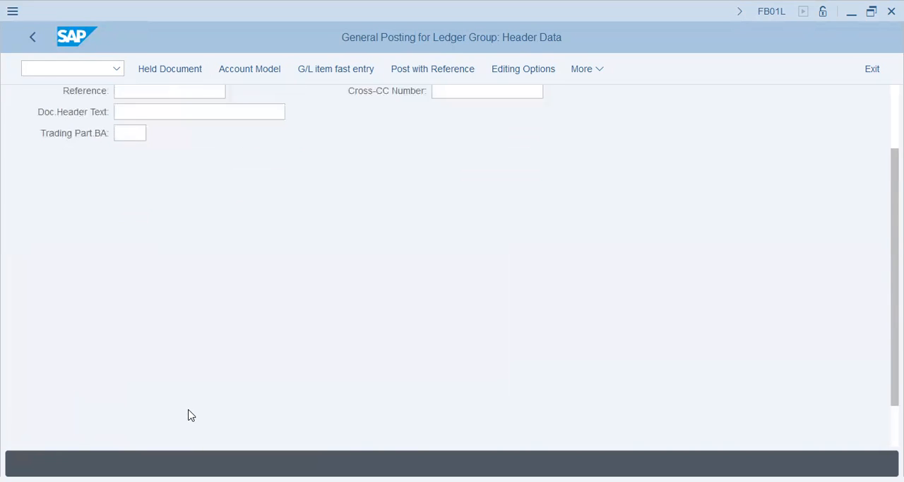
click(198, 425)
text(4)
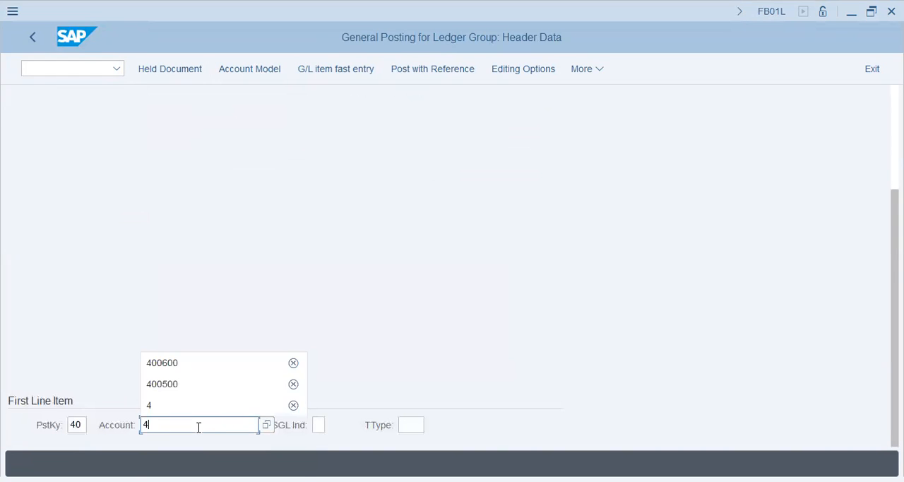
text(00600)
key(Return)
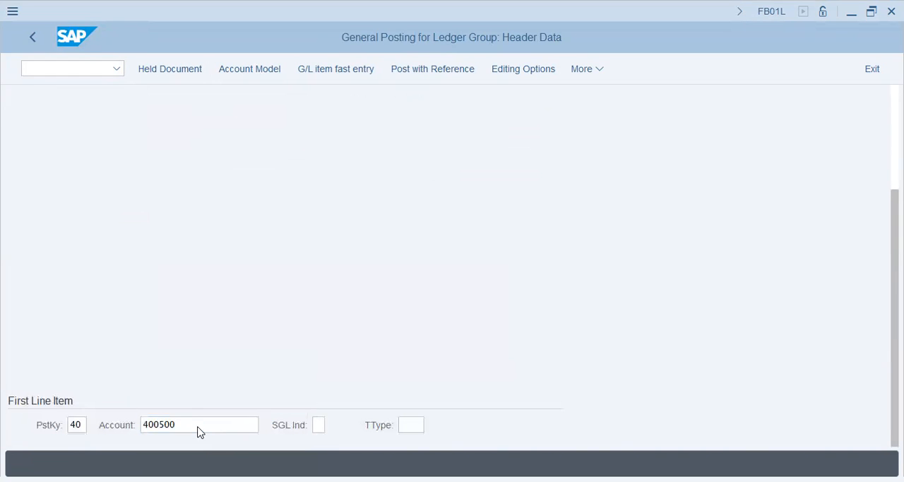
key(Return)
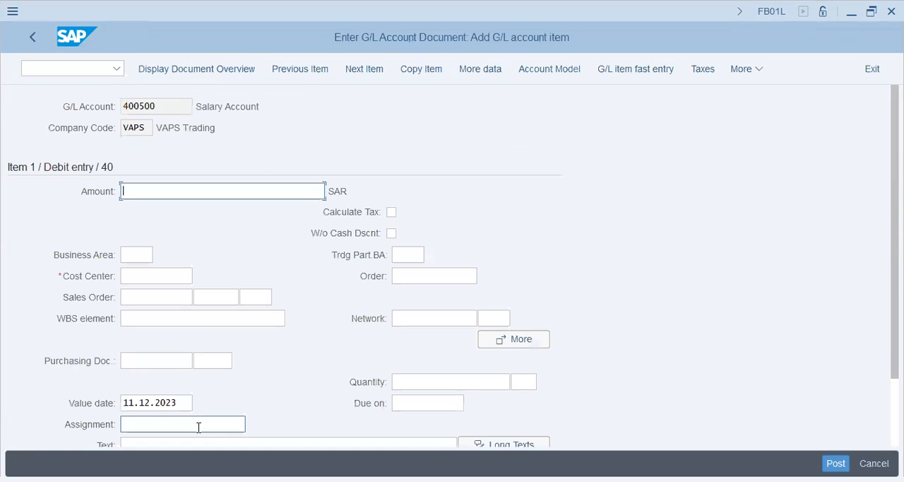
- Fill the salary debit item with amount 45000, cost center 1004 and text Salary - 45000
text(45000)
key(Tab)
key(Tab)
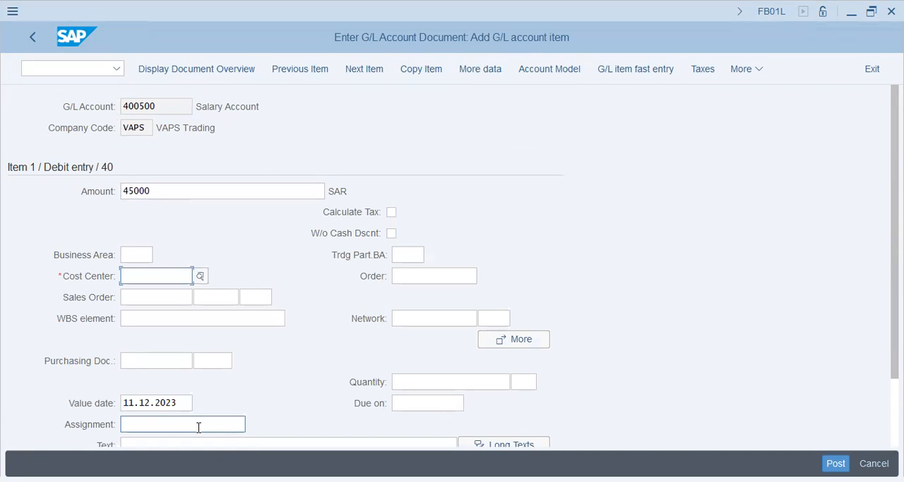
text(1004)
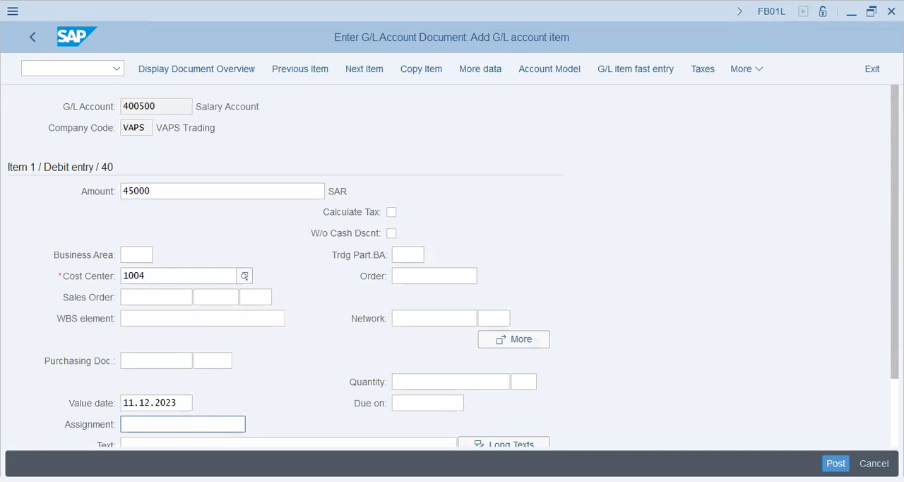
key(Down)
key(Down)
key(Down)
key(Down)
key(Down)
key(Down)
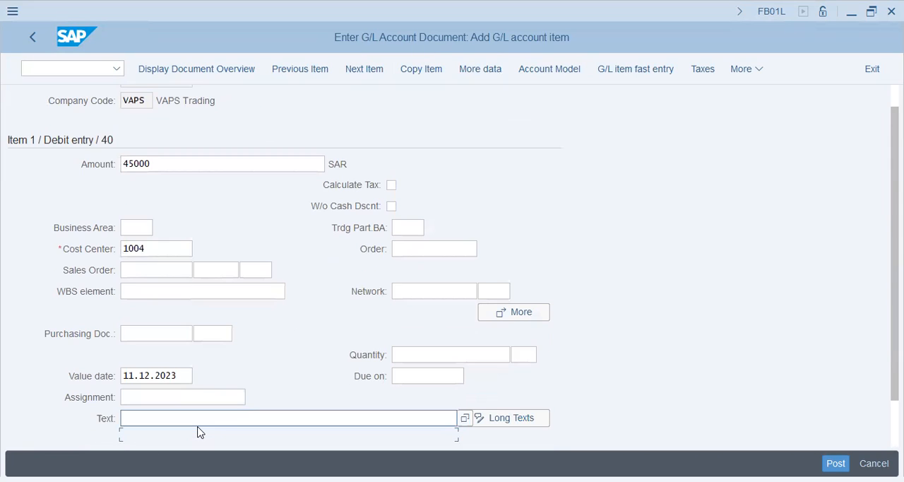
text(Sa)
click(198, 433)
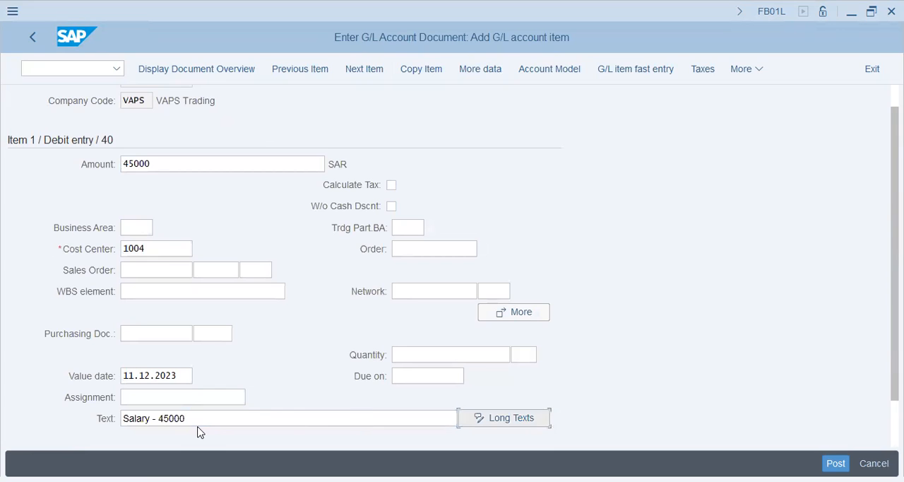
- Add a second line item with posting key 40 and rent account 400600
scroll(197, 432, down, 1)
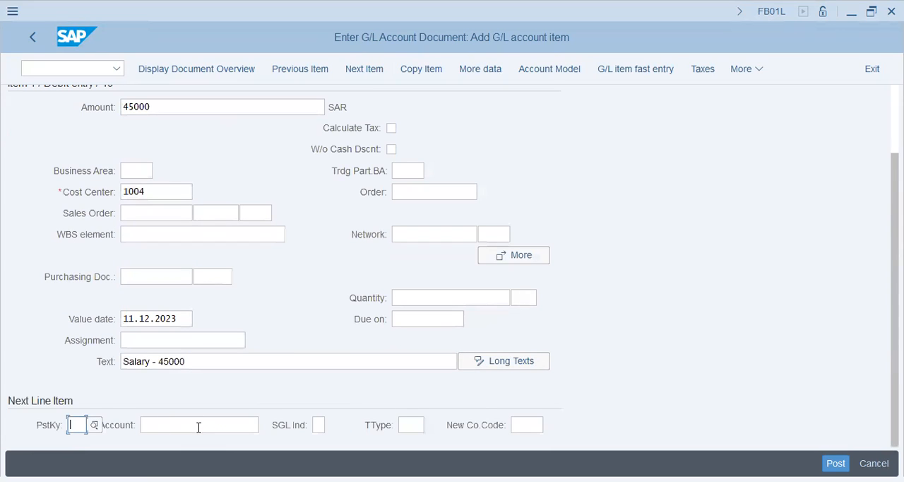
text(40)
key(Tab)
text(400600)
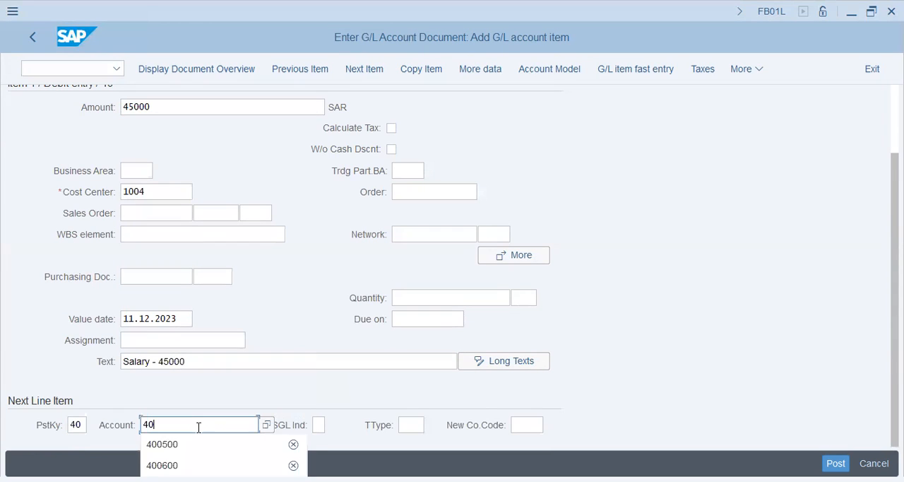
key(Return)
- Fill the rent debit item with amount 27000, cost center 1004 and text Rent - 27000
text(27000)
key(Tab)
key(Tab)
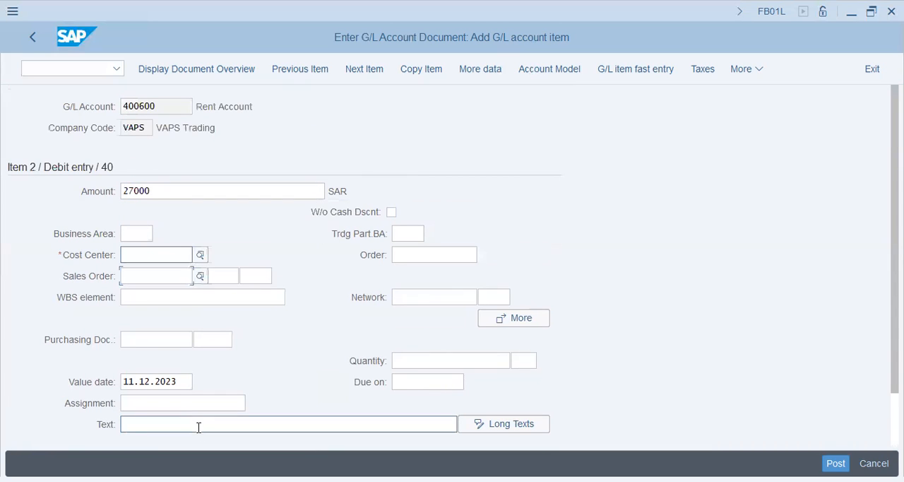
text(1004)
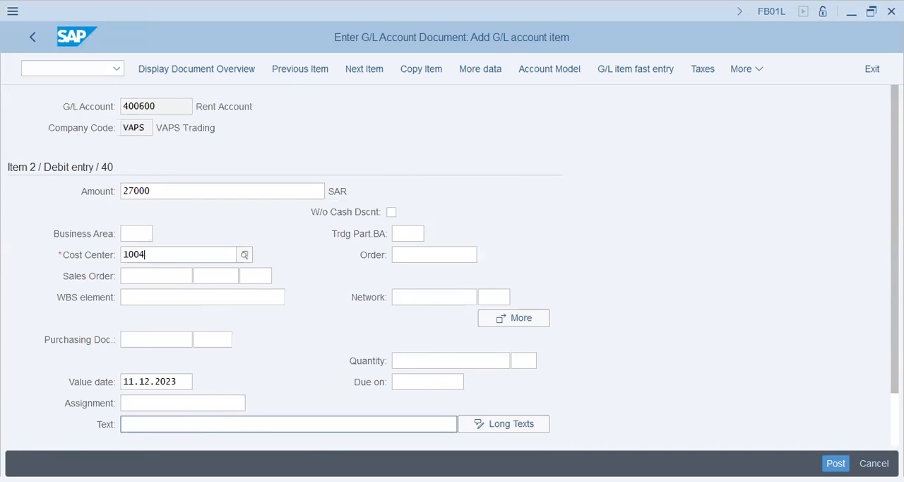
click(199, 427)
text(Rent - 27000)
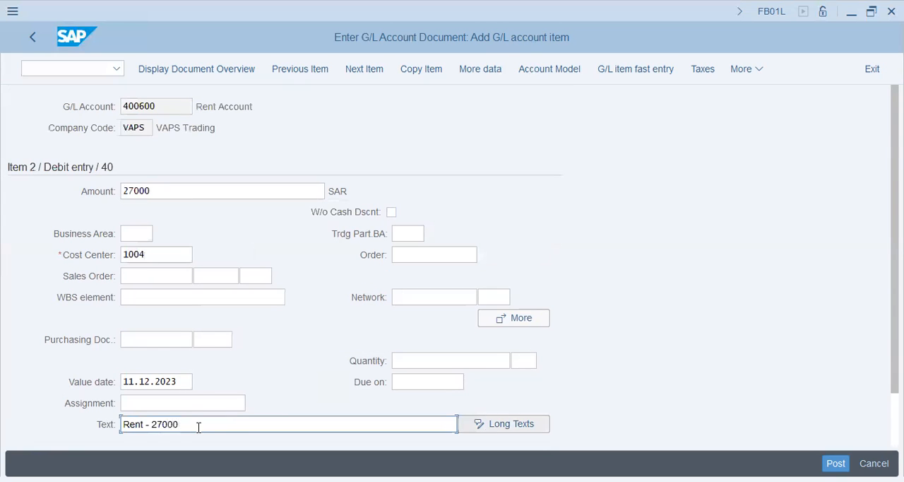
key(Return)
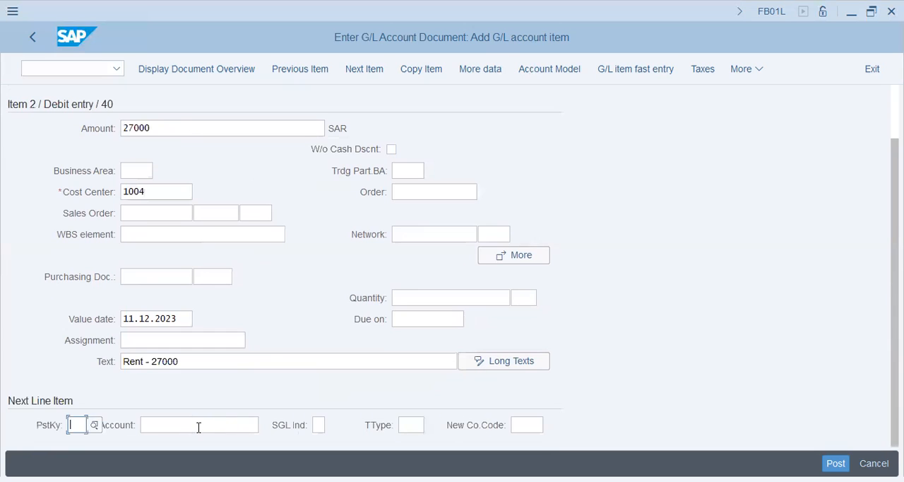
- Add a third line item with posting key 50 and cash account 200691
text(50)
key(Tab)
text(200691)
key(Return)
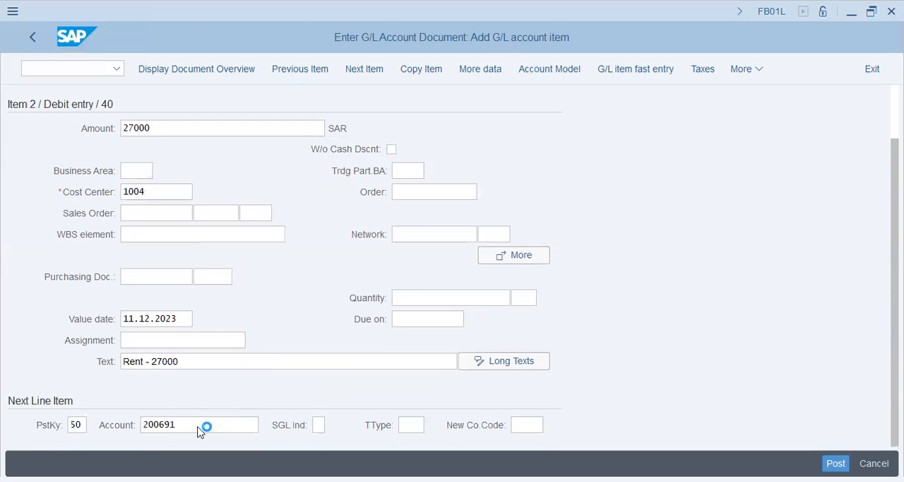
- Set the cash credit item's amount to * for the balancing value and its text to Sal+Rent ---> Payment
text(*)
key(Tab)
key(Tab)
key(Tab)
key(Tab)
key(Tab)
text(Sal)
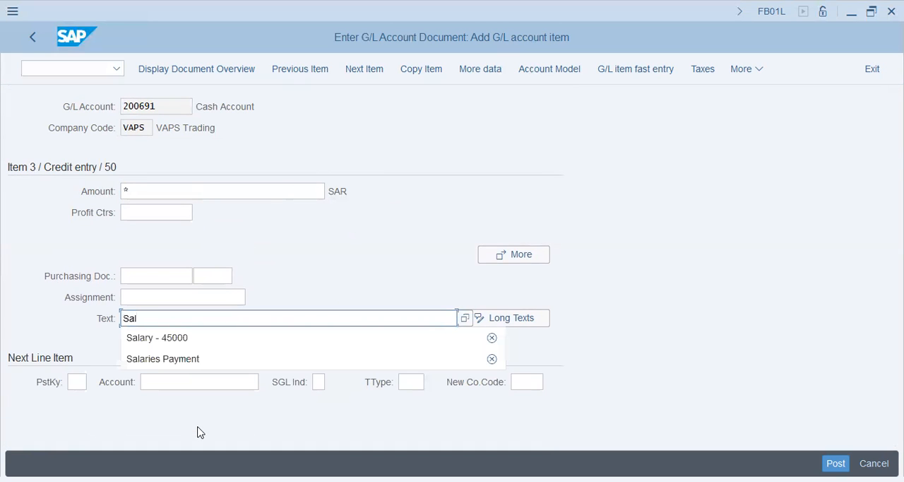
text(+Rent)
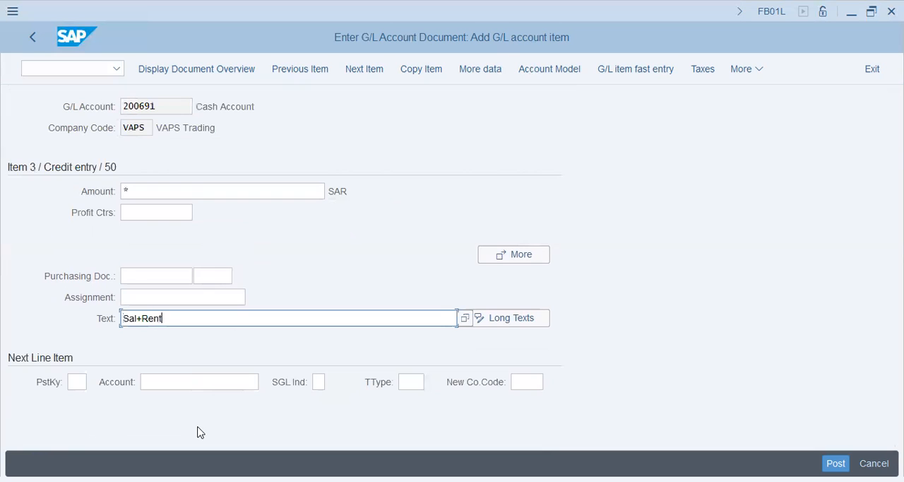
text( ---> Payment)
key(Tab)
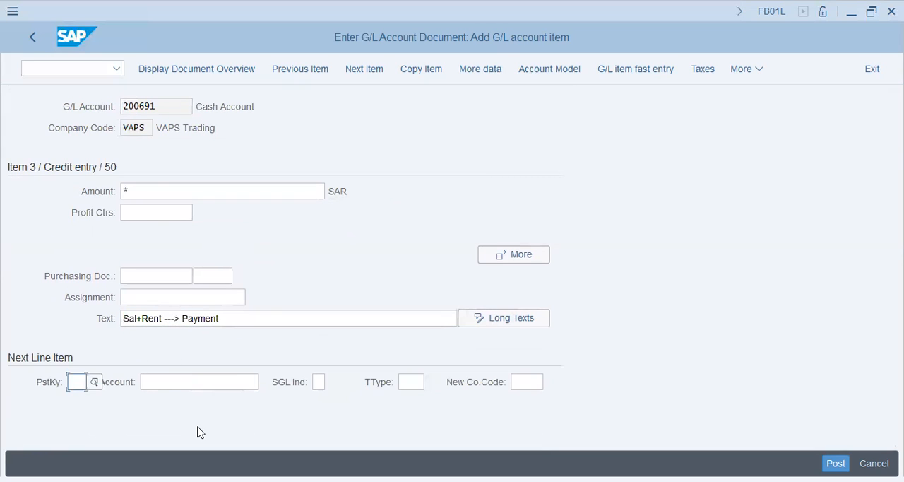
- Display the document overview and post the salary and rent document
click(170, 69)
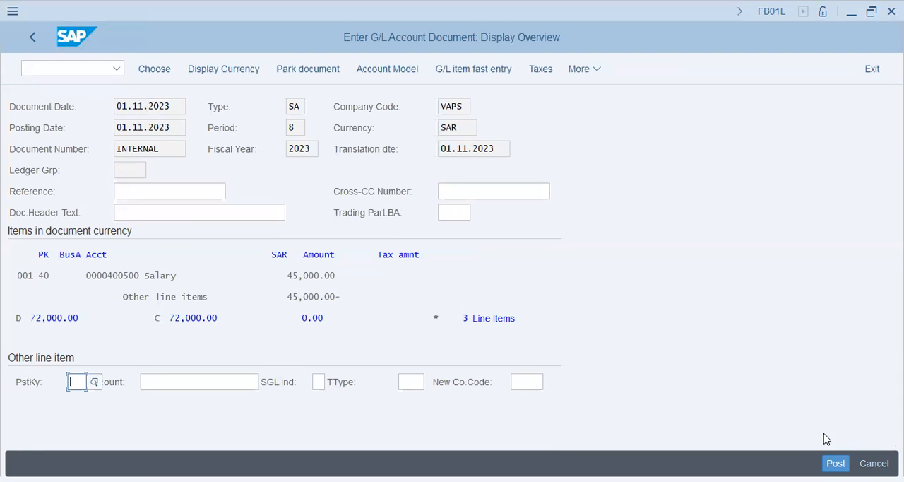
key(ctrl+s)
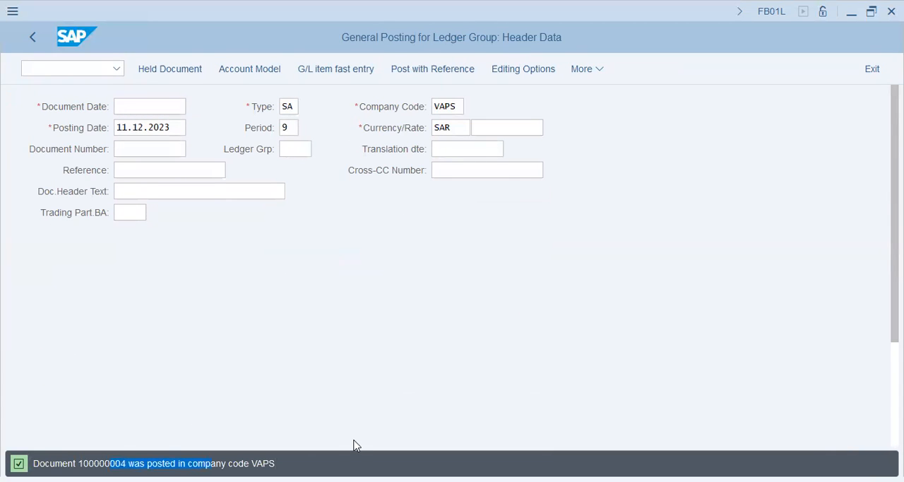
click(331, 365)
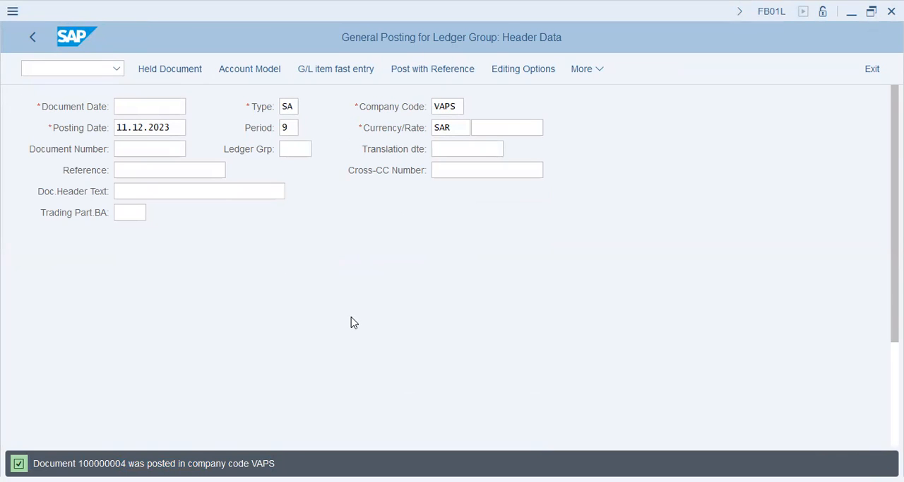
- Leave the posting transaction with /n, collapse Financial Accounting and expand Controlling in the SAP tree
click(74, 68)
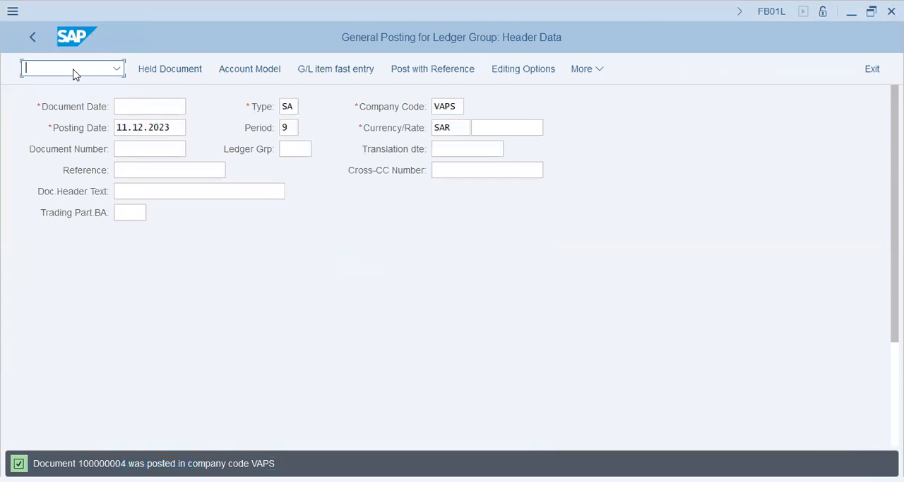
text(/n)
key(Return)
click(83, 313)
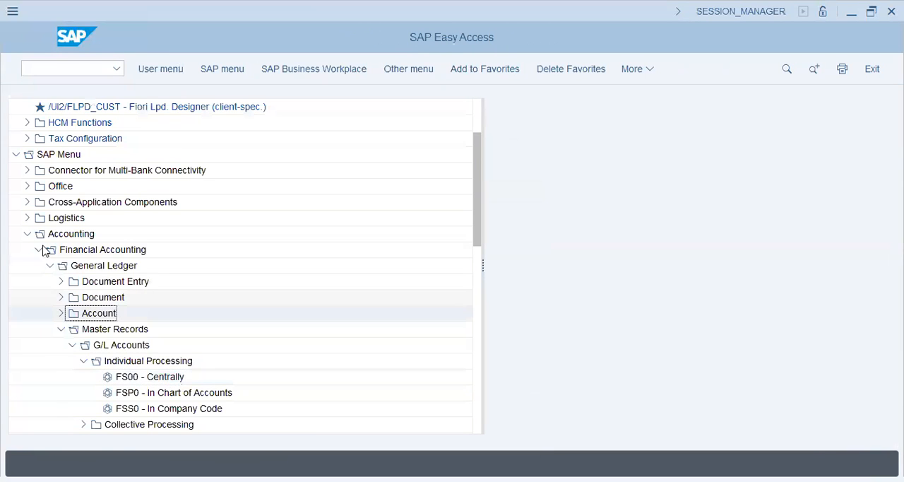
click(38, 250)
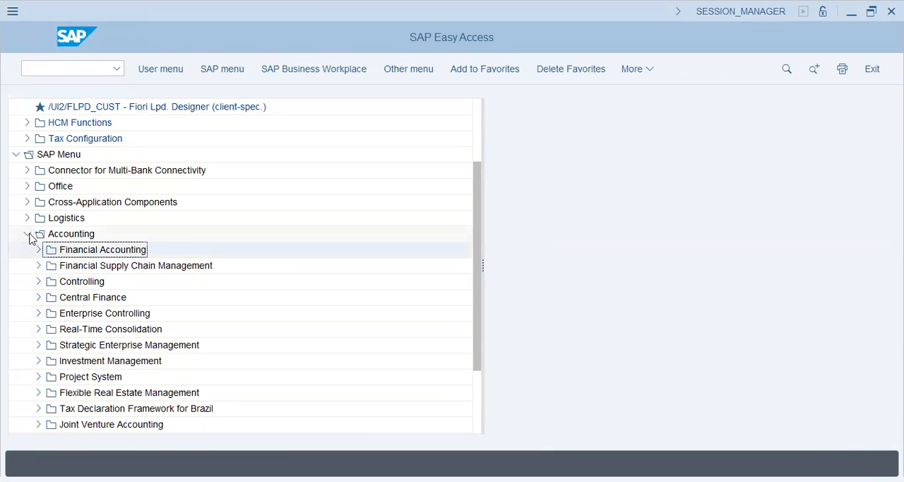
click(40, 282)
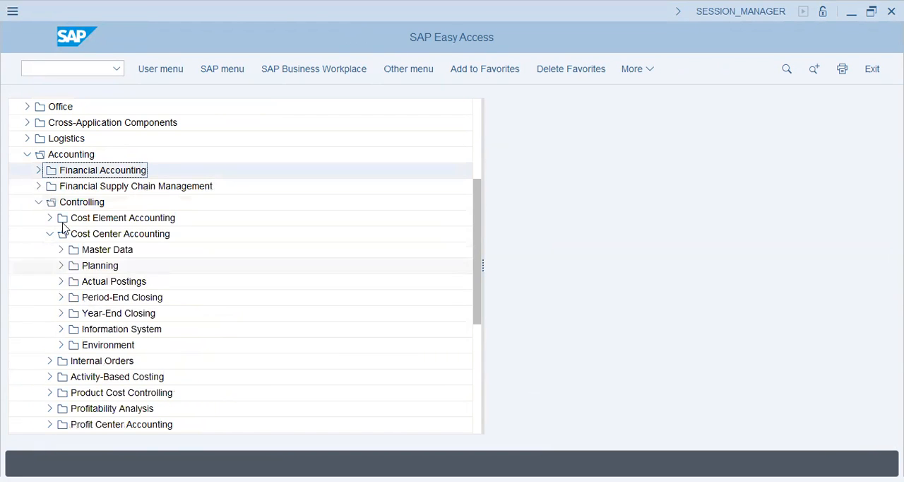
click(62, 282)
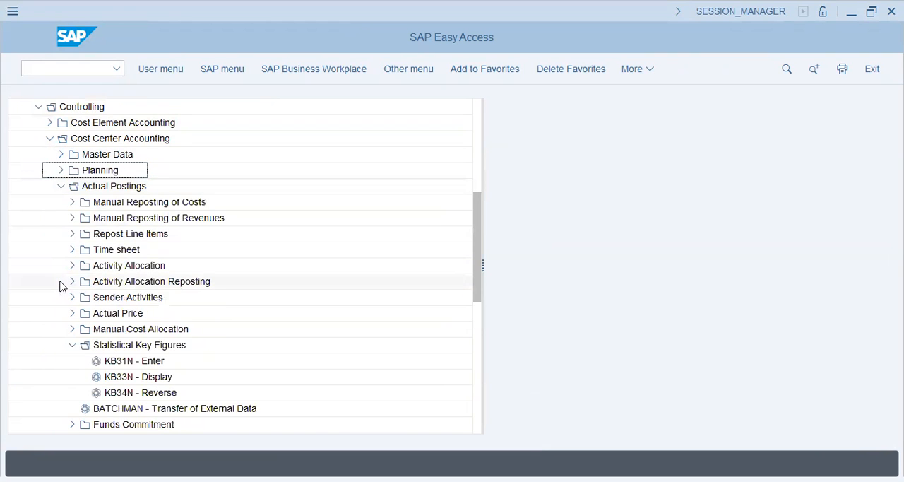
click(72, 345)
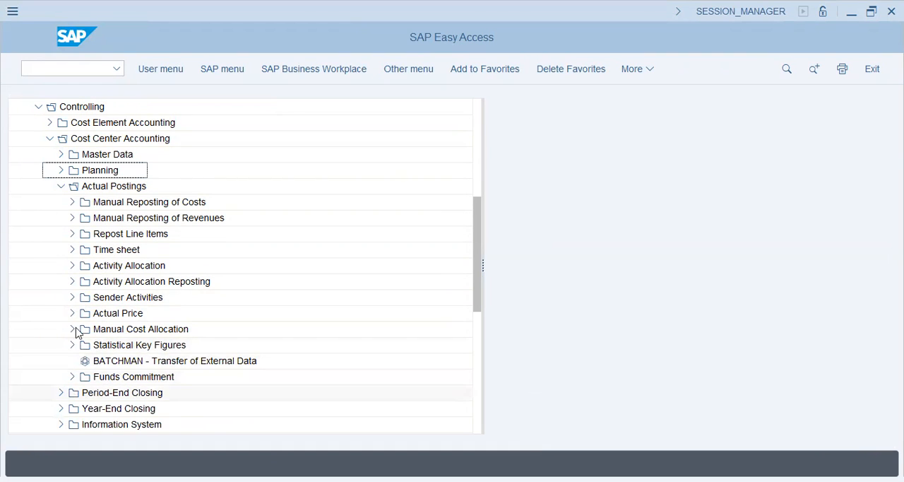
click(62, 186)
- Open actual assessment KSU5 from the allocations among the period-end closing single functions of Cost Center Accounting
click(60, 202)
click(141, 218)
click(132, 240)
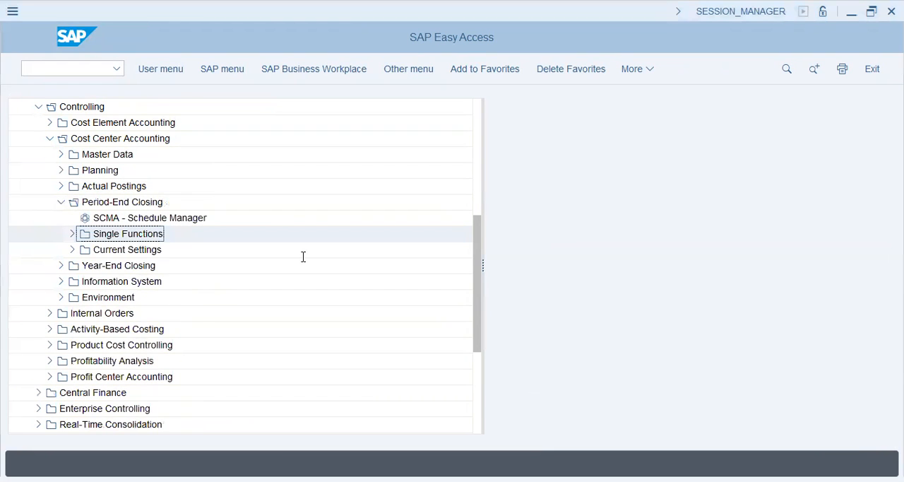
click(74, 233)
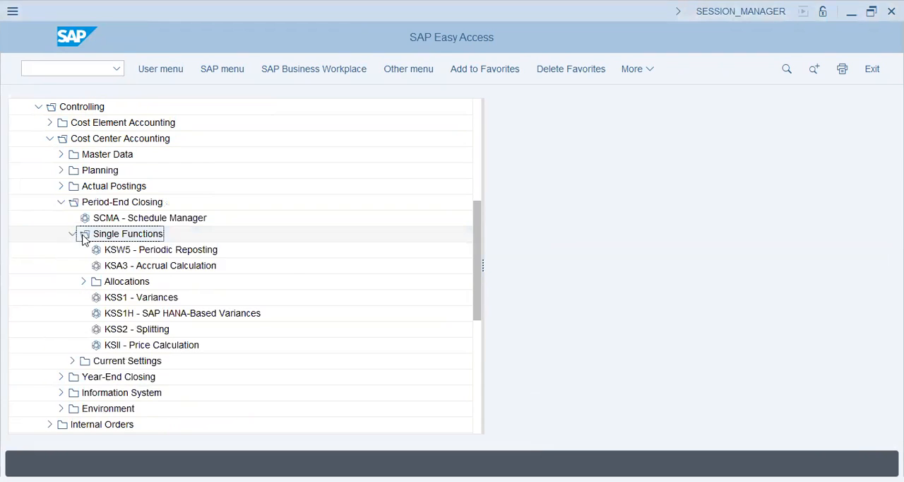
click(152, 261)
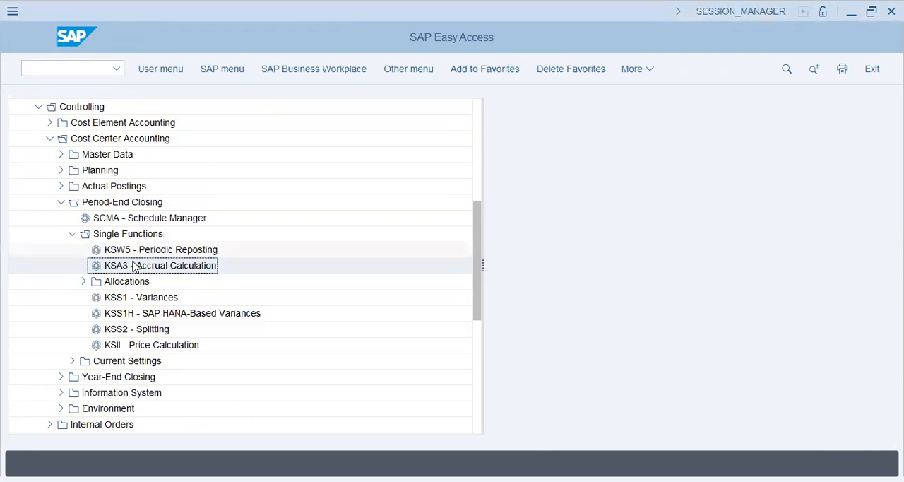
click(83, 282)
click(110, 331)
double_click(149, 330)
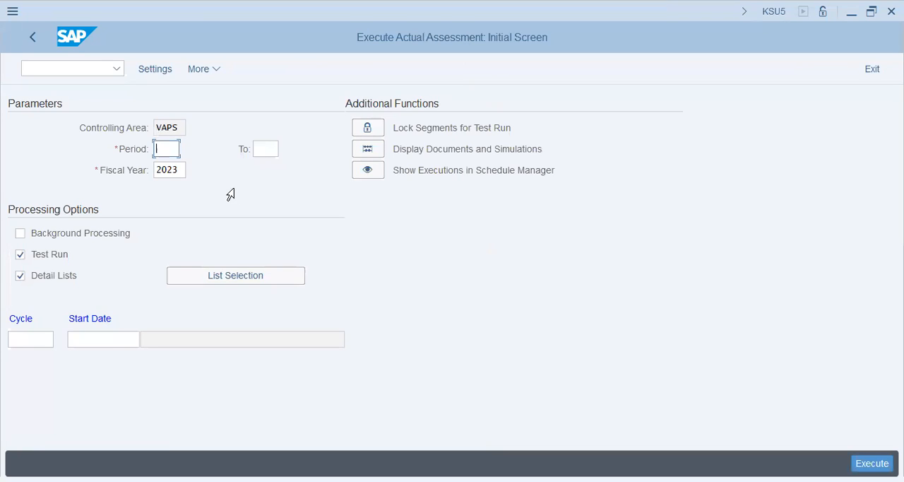
- Open the period of the actual assessment for entry
key(alt+Tab)
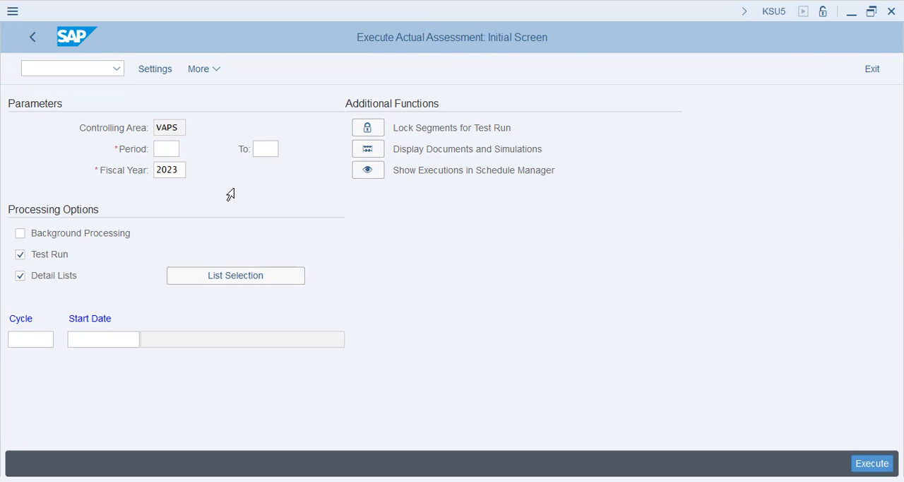
click(178, 148)
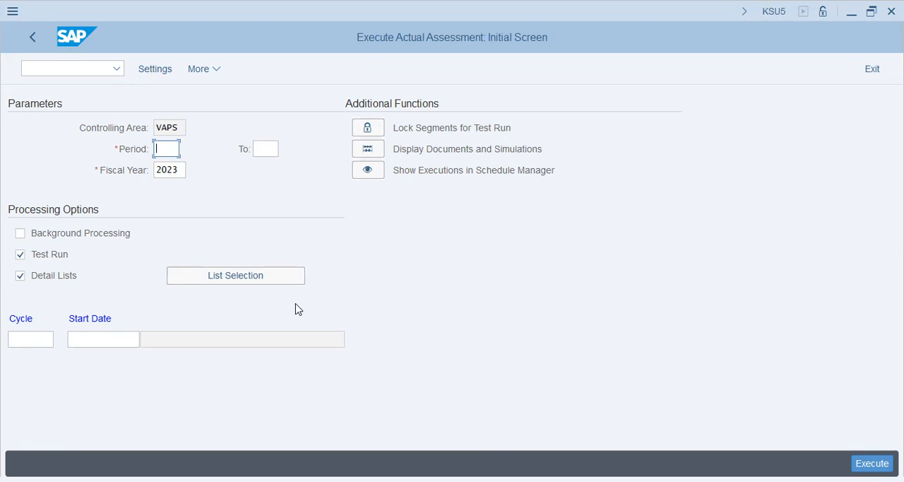
- Set the assessment period to 8 through 8 for fiscal year 2023 and enter cycle vap1
text(8)
key(Tab)
text(8)
key(Tab)
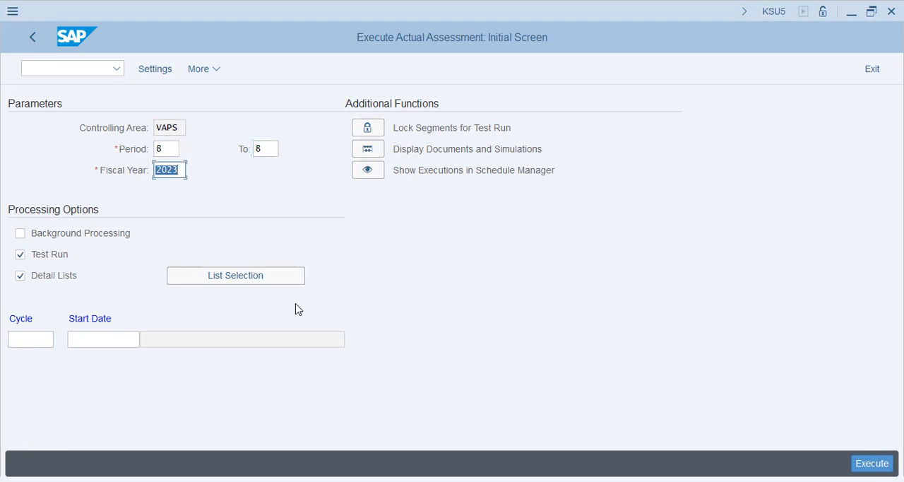
key(Tab)
click(31, 340)
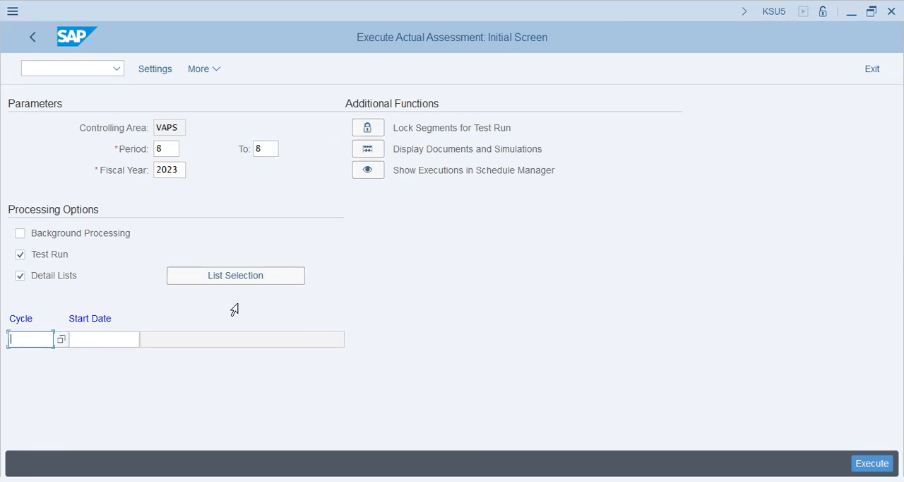
key(F4)
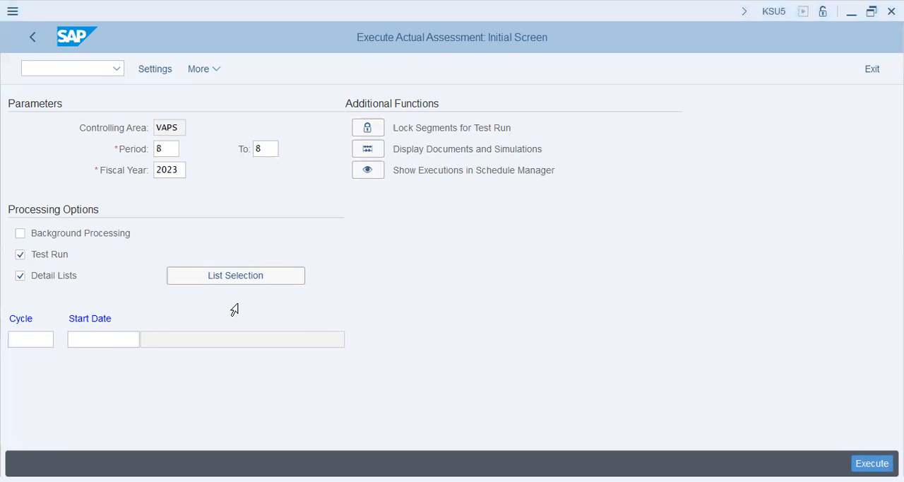
- Try to execute the test run of cycle VAP1 with start date 30.11.2023
click(123, 339)
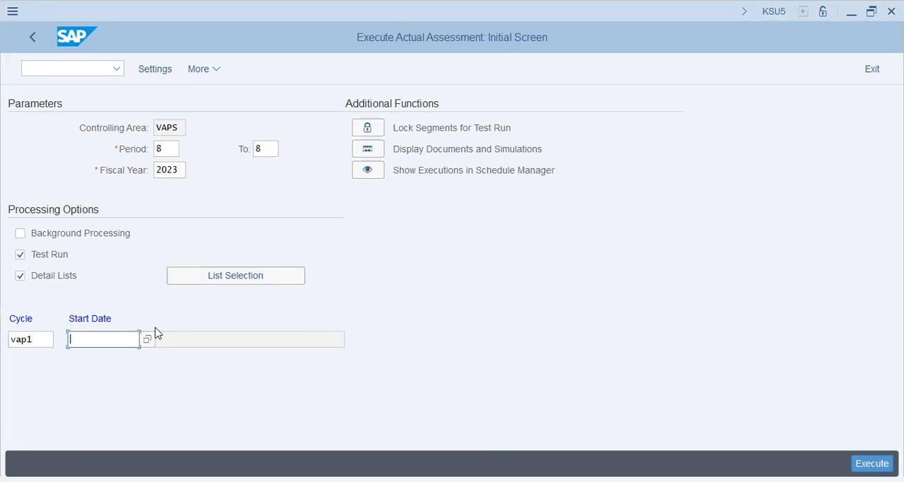
text(01.0)
key(BackSpace)
key(BackSpace)
key(BackSpace)
key(BackSpace)
text(31.12.2)
key(BackSpace)
key(BackSpace)
key(BackSpace)
key(BackSpace)
key(BackSpace)
key(BackSpace)
key(BackSpace)
text(30.11.2)
key(BackSpace)
text(2023)
key(Return)
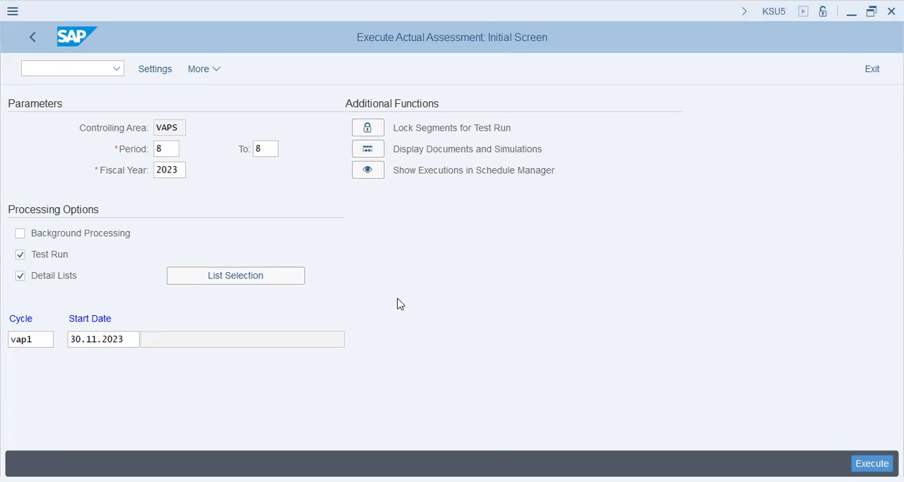
click(871, 463)
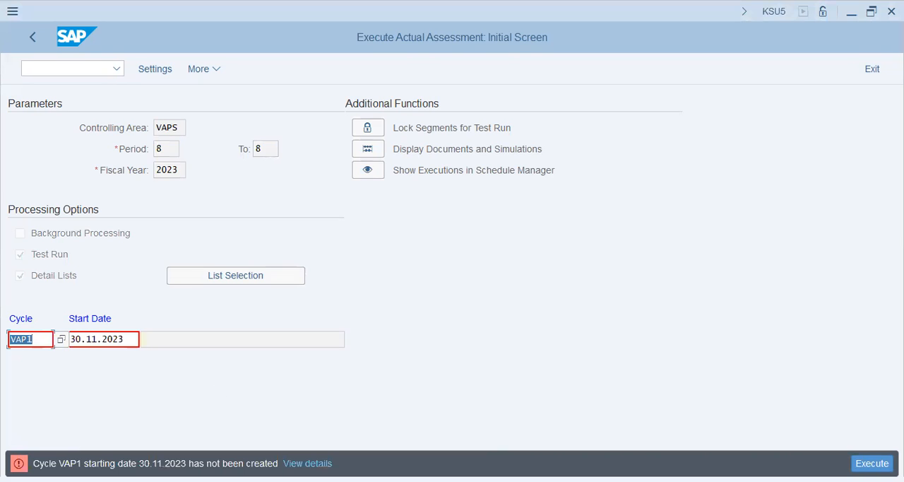
- Read the detailed explanation of the error message for cycle VAP1 and close it
click(212, 337)
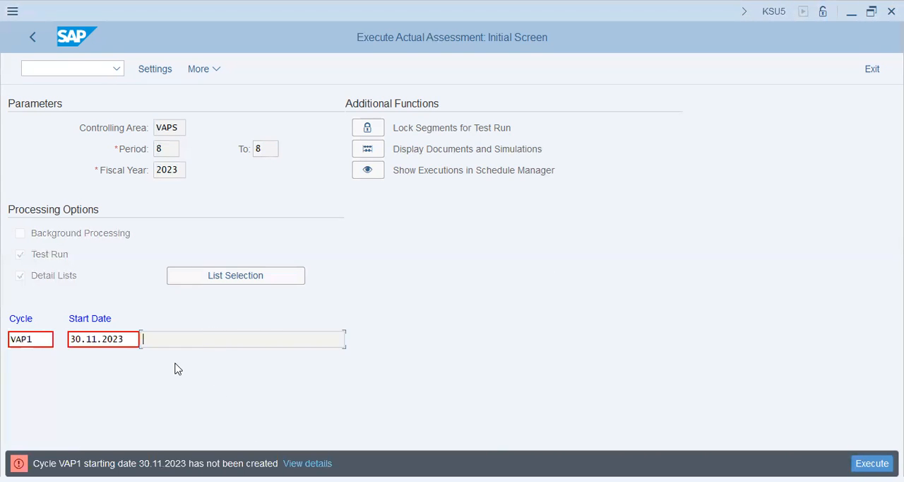
key(shift+Tab)
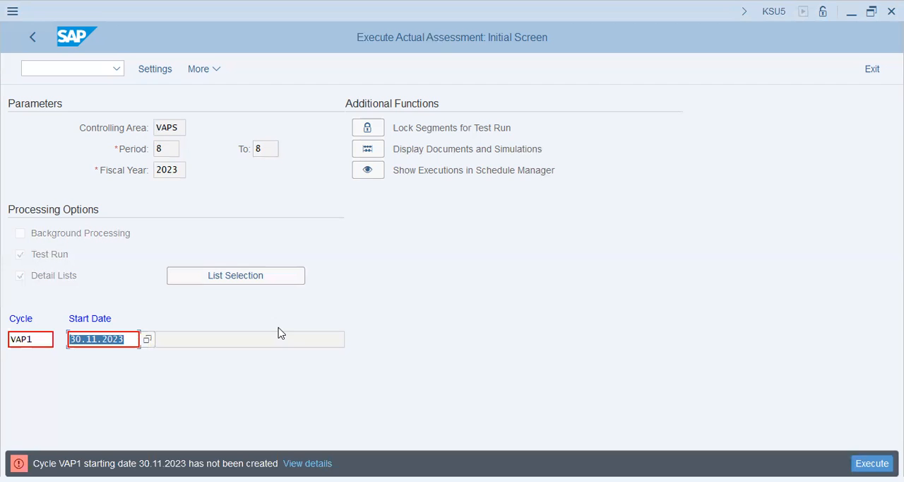
click(315, 464)
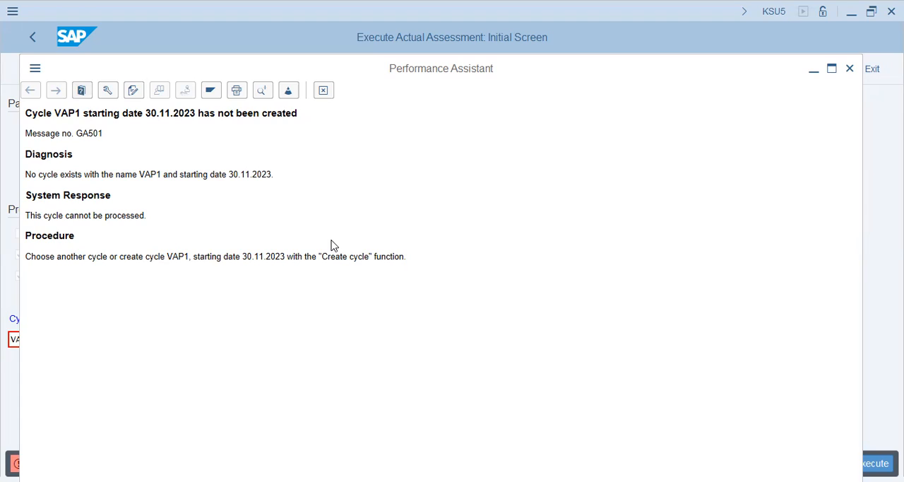
key(Escape)
- Set the start date of cycle VAP1 to 01.04.2023 and execute the test run
text(01.04)
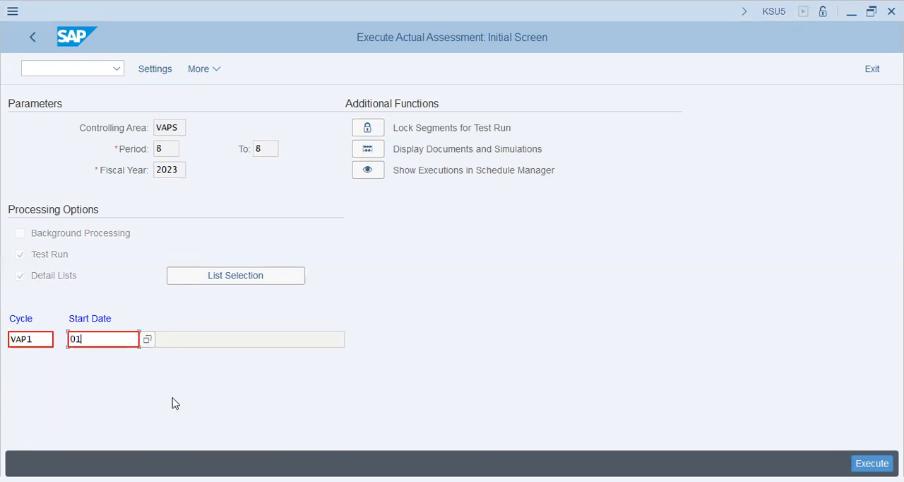
text(.2023)
key(Return)
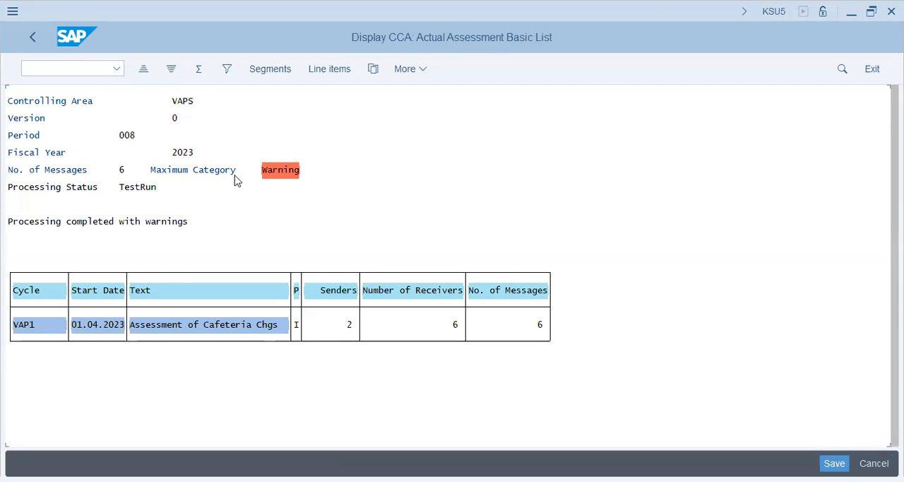
- Review the warning messages of the period 8 test run and exit the results list
click(282, 174)
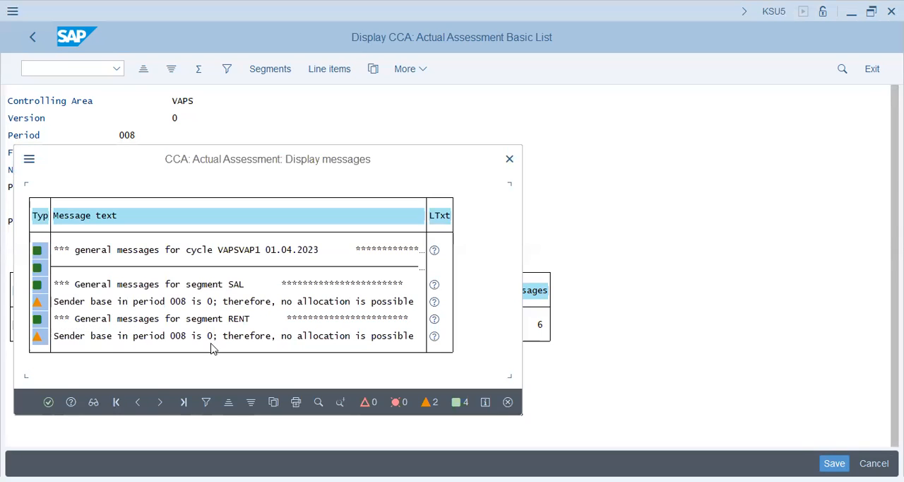
click(49, 402)
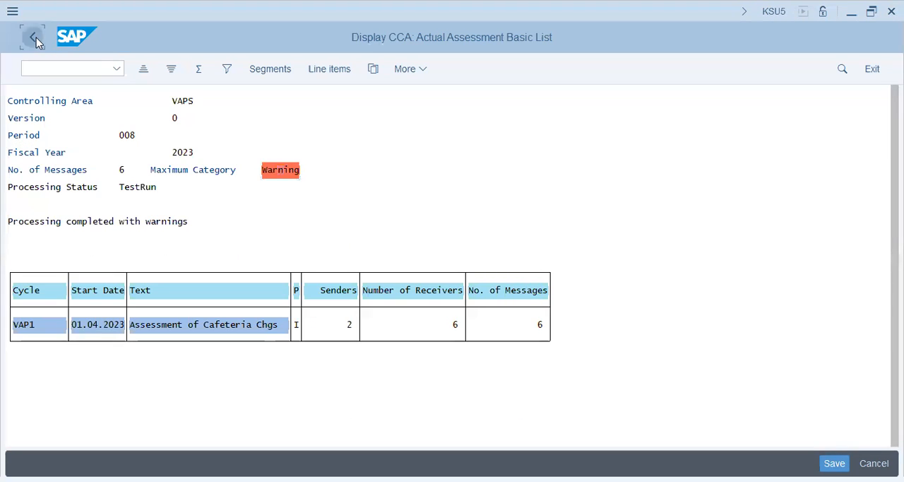
key(F3)
click(278, 322)
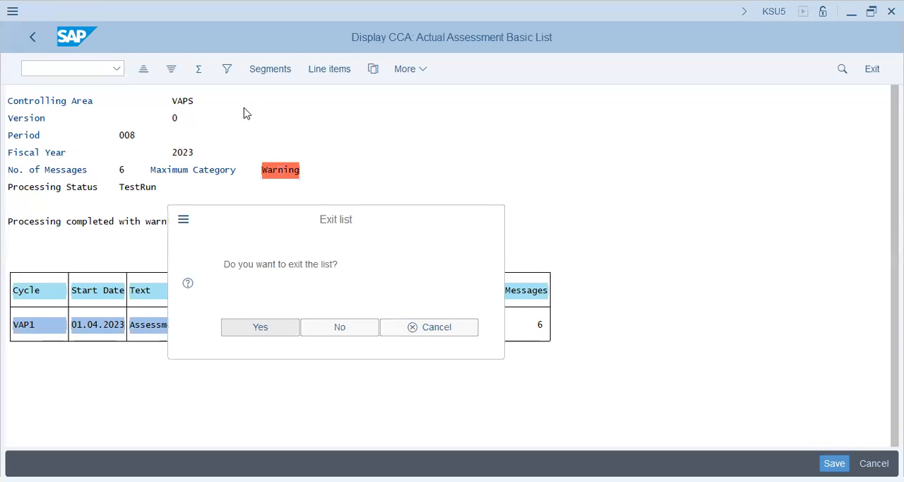
- Set the assessment period to 9 through 9
text(9)
key(Tab)
text(9)
key(Return)
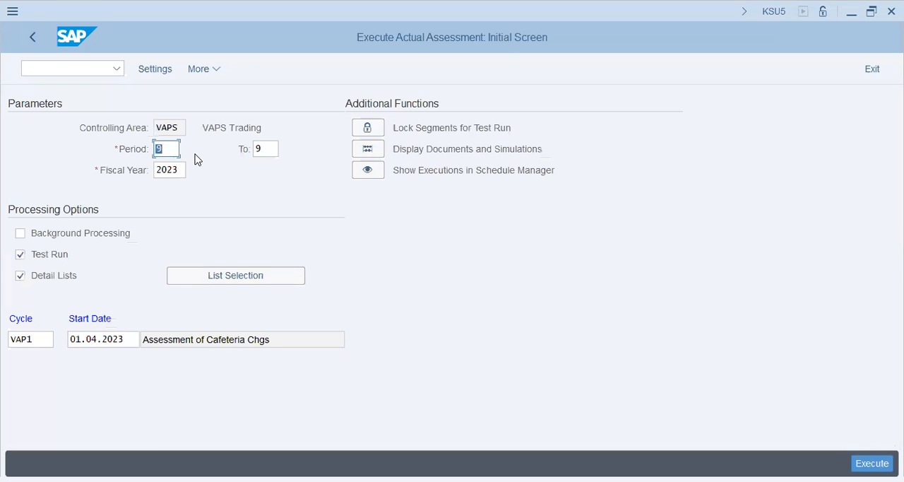
- Display the allocation documents of cycle VAP1 for period 9, check the cycle entry and return to the assessment parameters
click(439, 149)
click(363, 154)
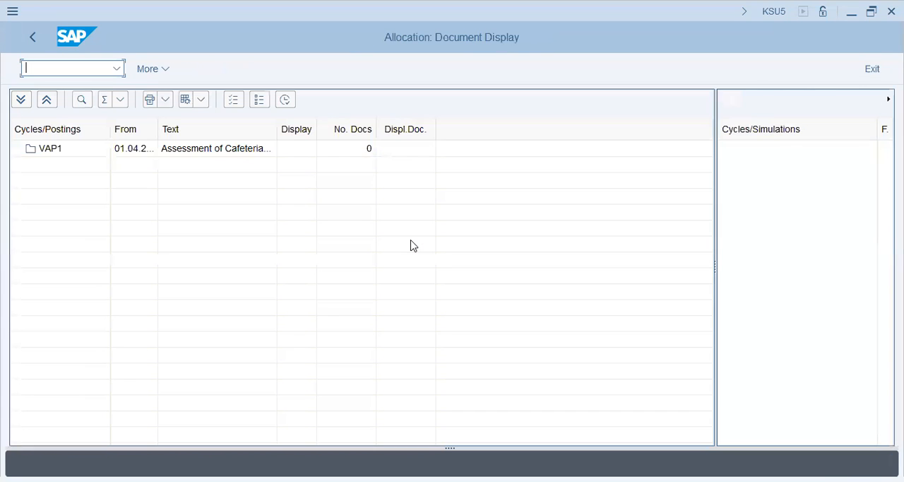
click(81, 150)
click(39, 41)
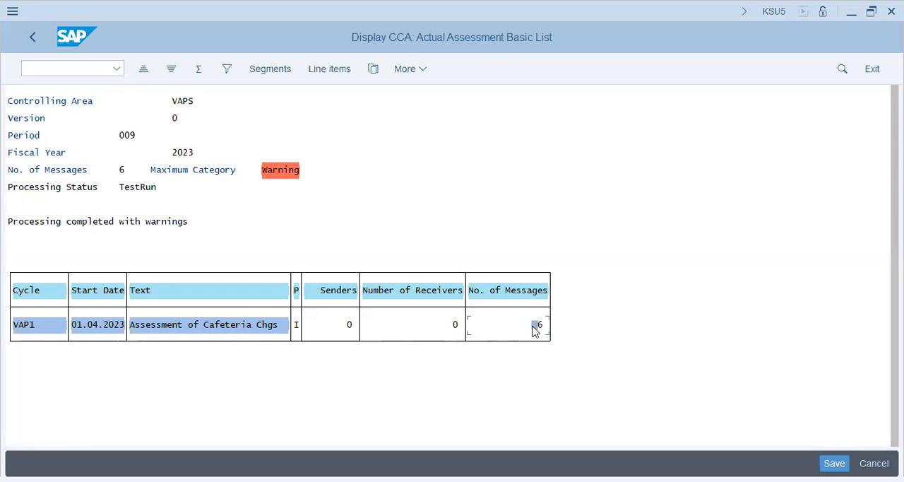
- Review the warning messages of the period 9 test run and exit the results list
click(280, 171)
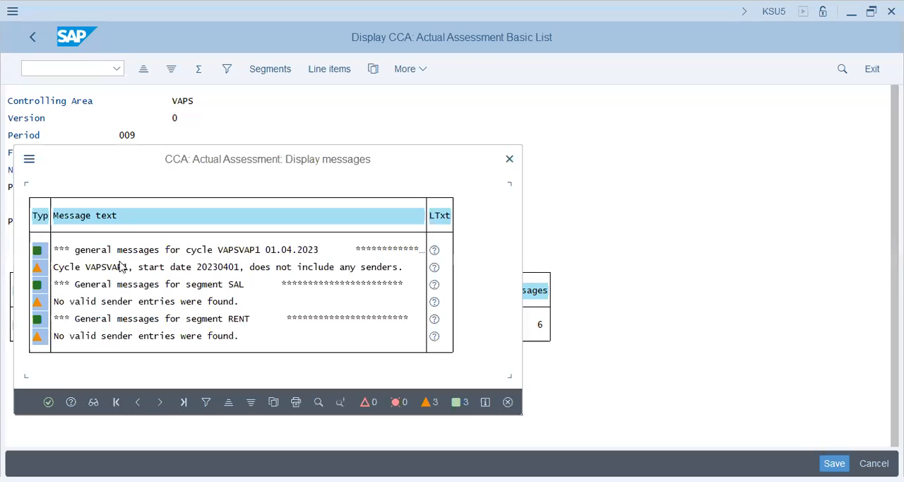
click(99, 336)
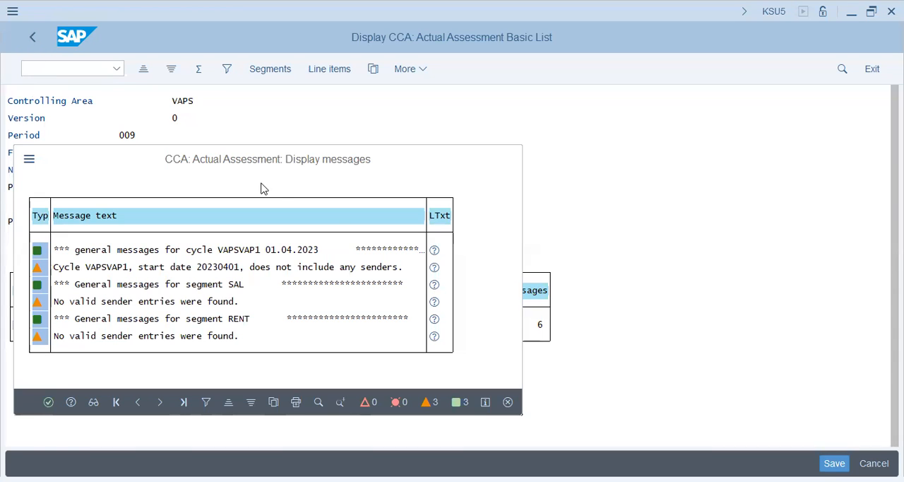
key(Escape)
key(Escape)
click(285, 331)
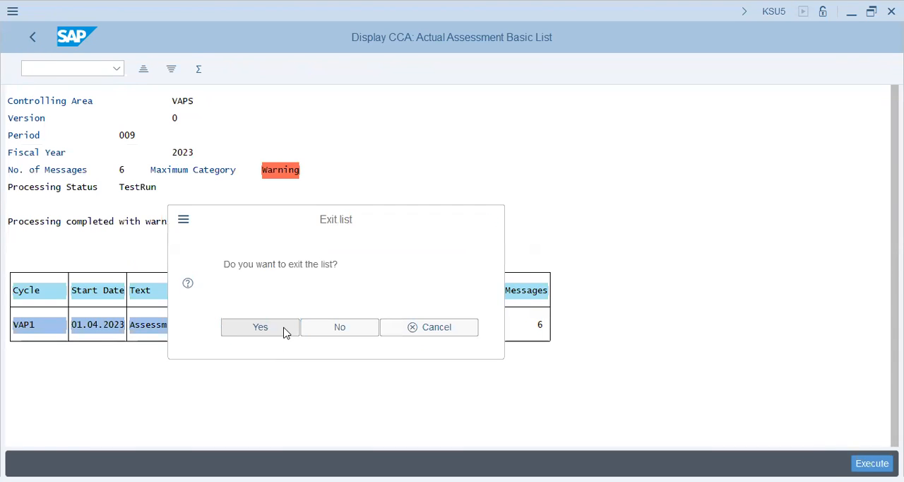
- Set the assessment period back to 8 through 8 and execute the test run again
text(8)
key(Tab)
text(8)
key(Tab)
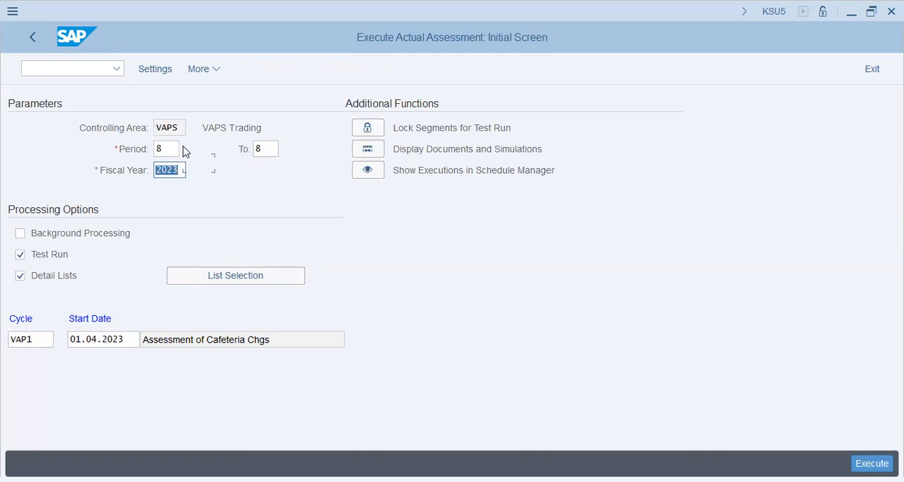
key(Return)
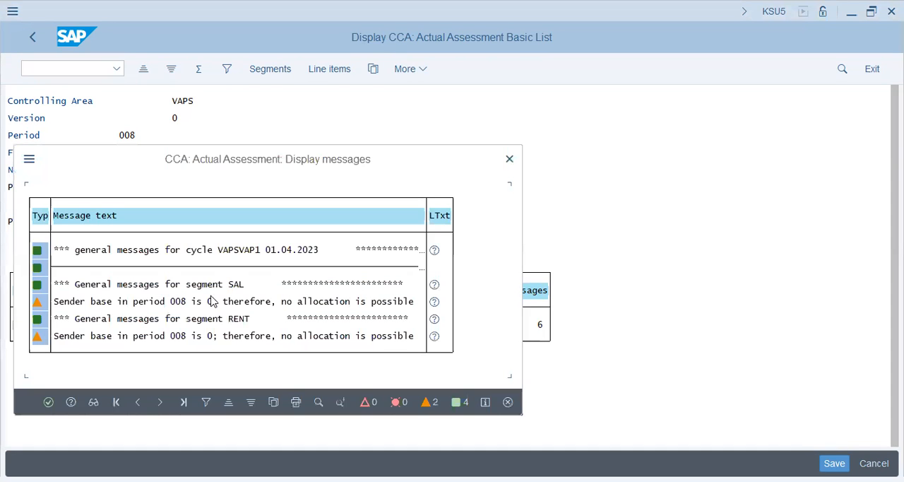
- Leave the test run results, turn off Test Run and execute cycle VAP1 for period 8 as an update run
click(49, 402)
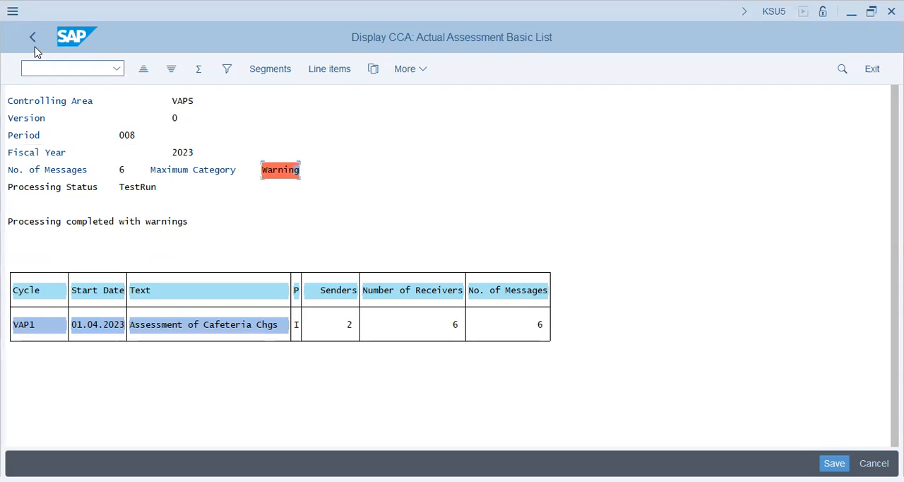
click(33, 44)
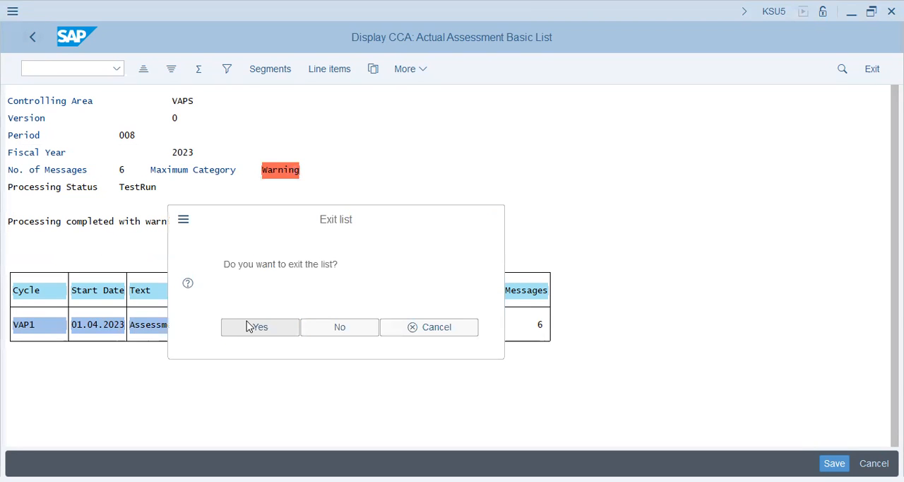
click(247, 326)
click(61, 254)
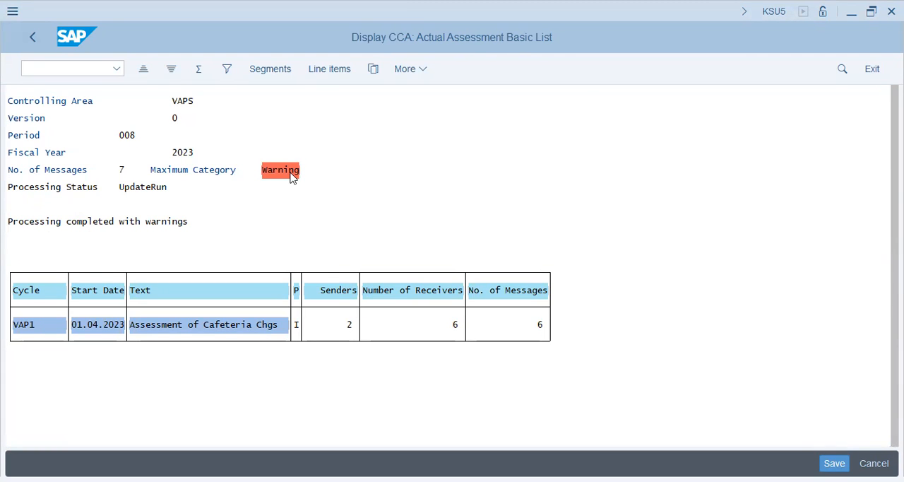
- Review the messages and line items of the period 8 update run and exit the results list
click(293, 177)
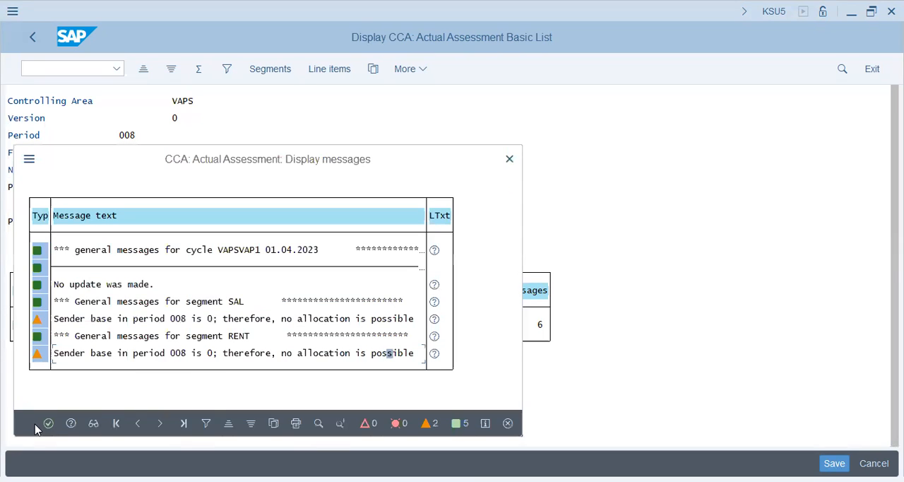
click(53, 420)
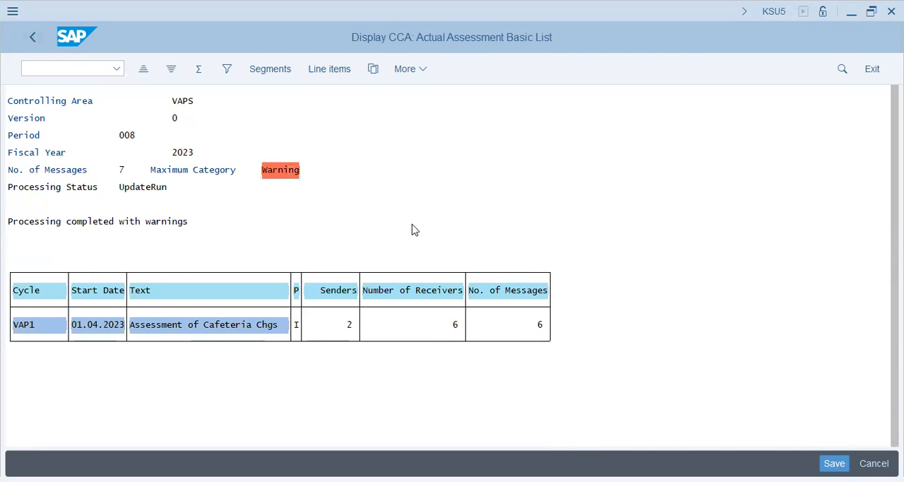
click(408, 70)
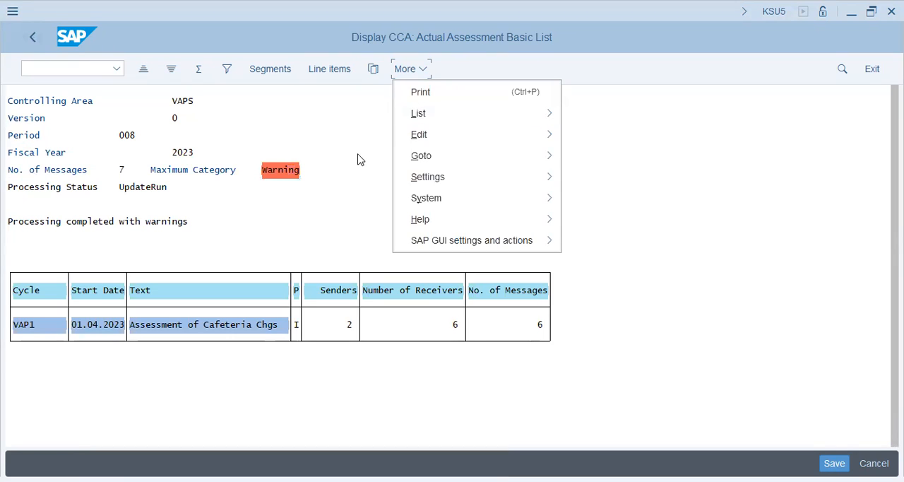
click(33, 37)
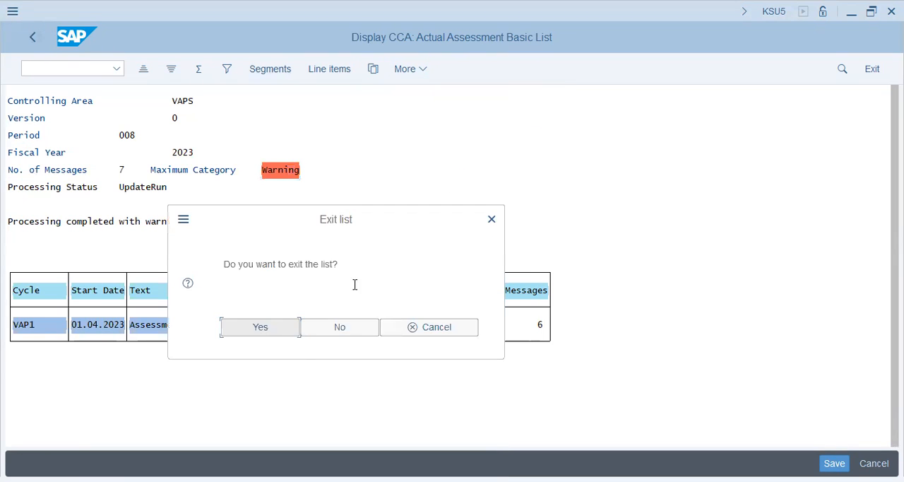
click(266, 327)
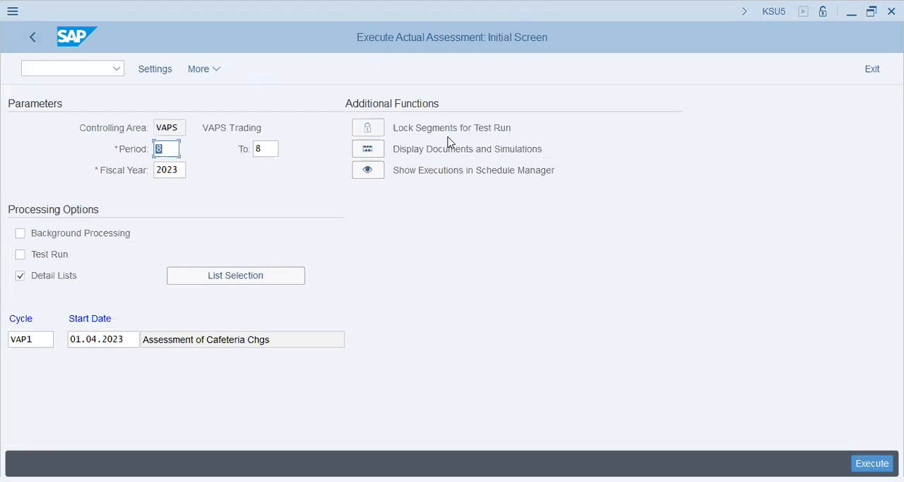
- Check the posted allocation documents of cycle VAP1 for period 8 and return to the assessment parameters
click(373, 151)
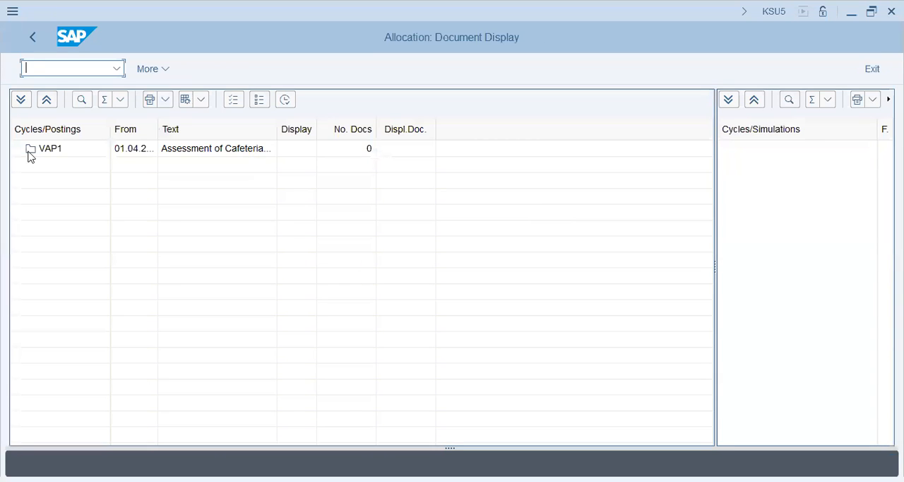
click(28, 152)
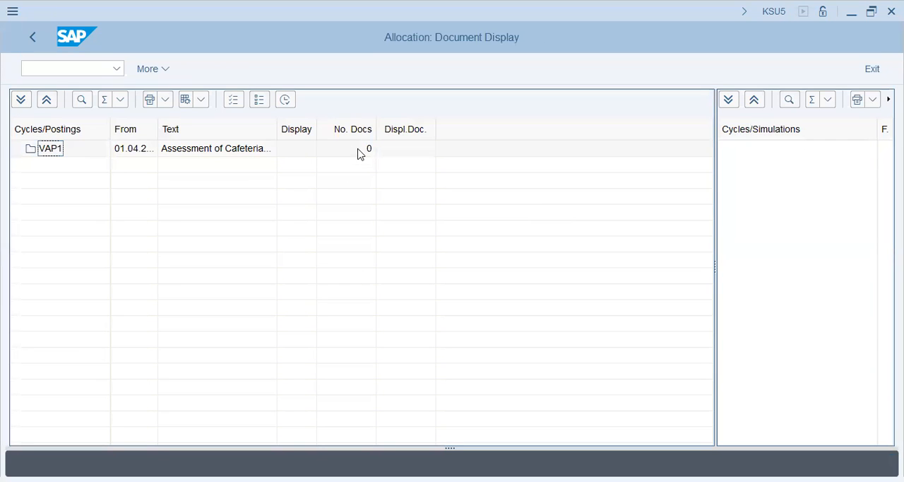
click(30, 39)
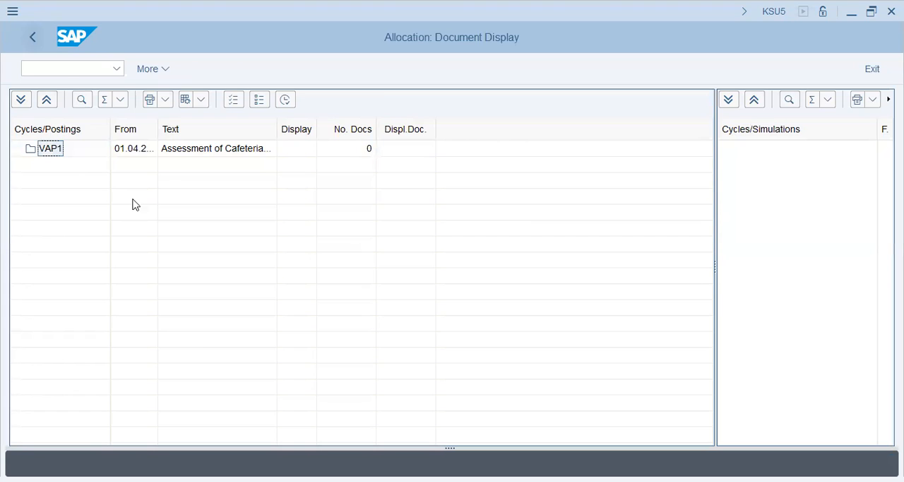
- Execute cycle VAP1 as a test run for periods 1 through 8 and open its messages
text(1)
key(Tab)
click(111, 345)
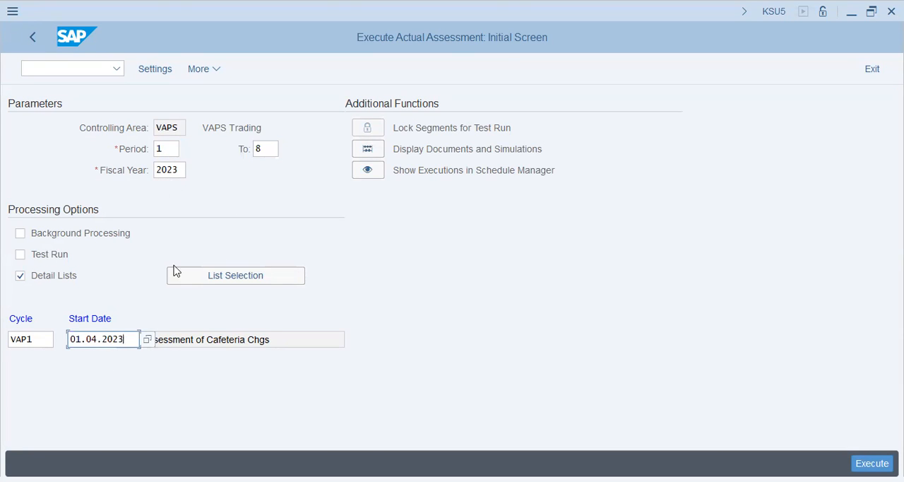
click(53, 255)
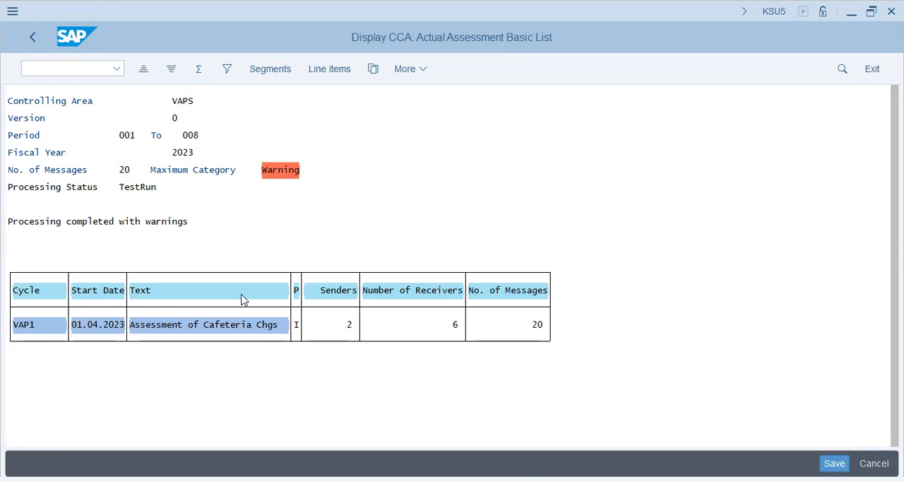
double_click(239, 323)
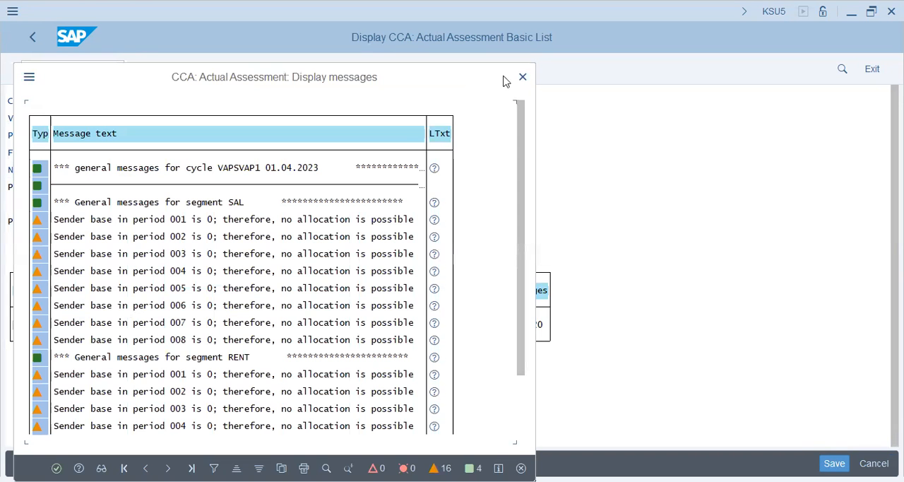
- Exit the current results list and execute cycle VAP1 as a test run for periods 8 through 9
click(26, 44)
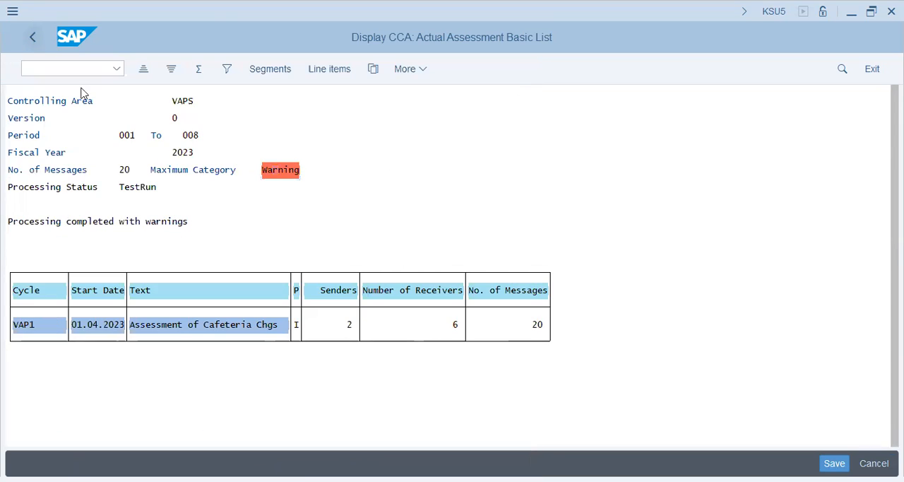
click(268, 334)
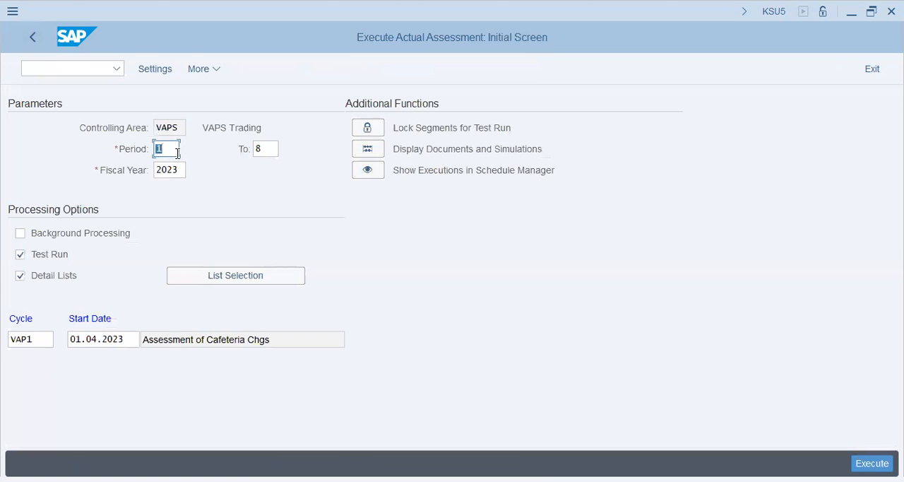
text(8)
key(Tab)
text(9)
key(Tab)
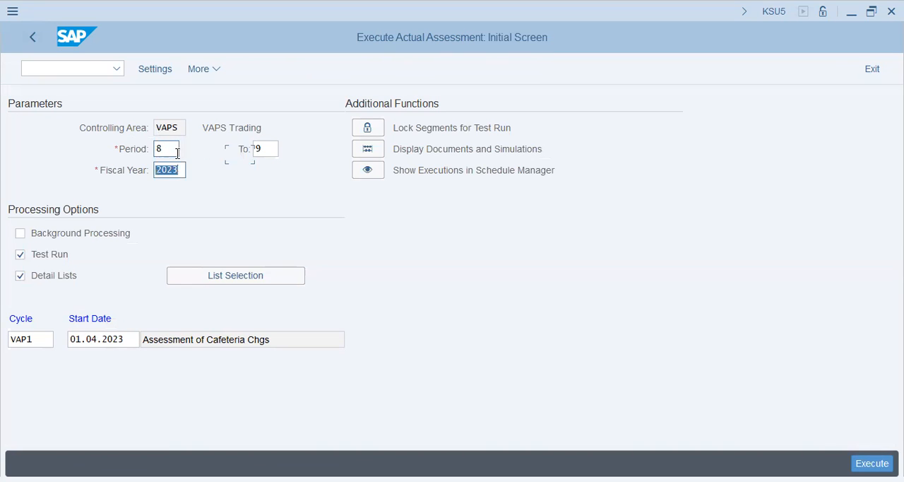
key(F8)
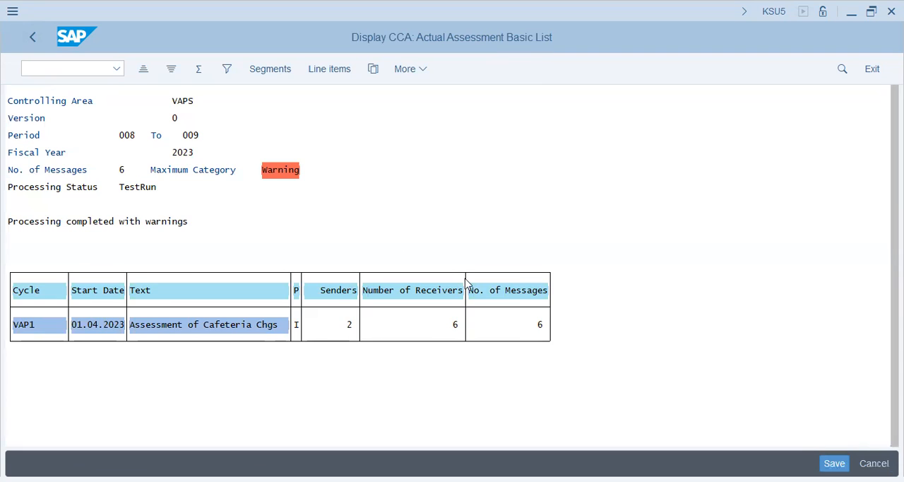
- Review the warning messages of the periods 8 to 9 test run and exit the results list
double_click(466, 284)
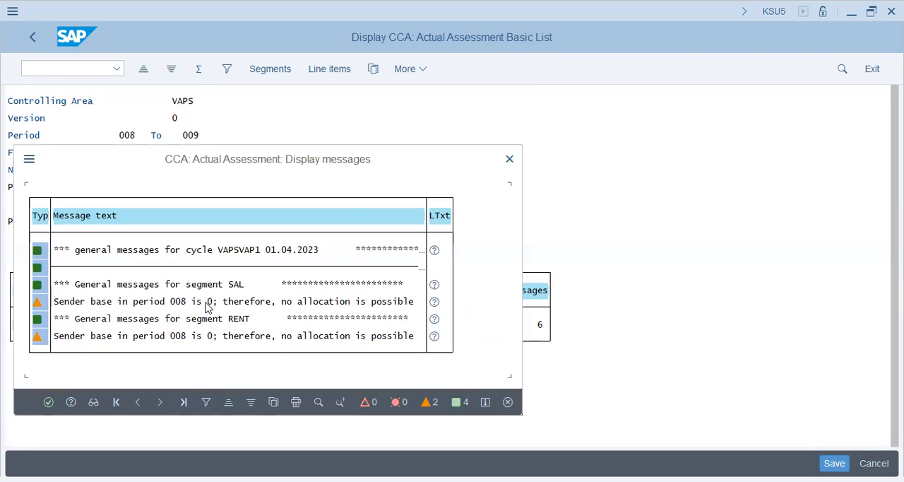
click(209, 336)
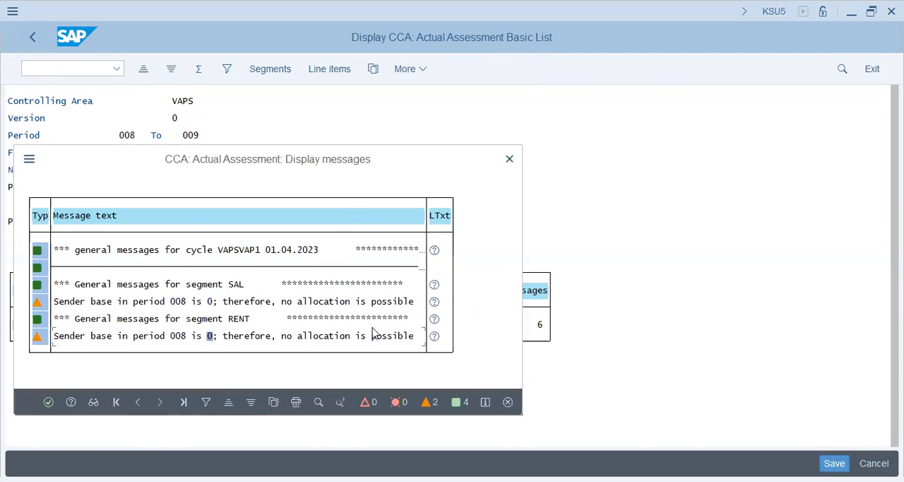
click(49, 402)
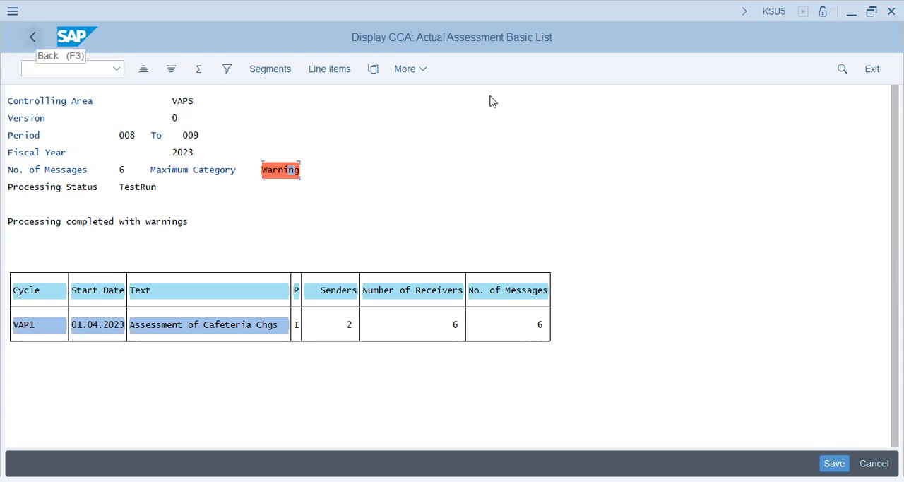
click(37, 42)
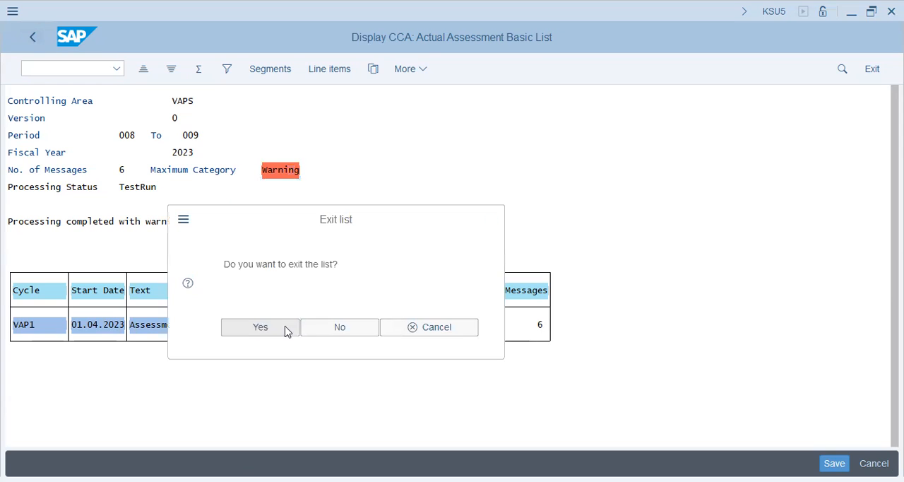
key(Return)
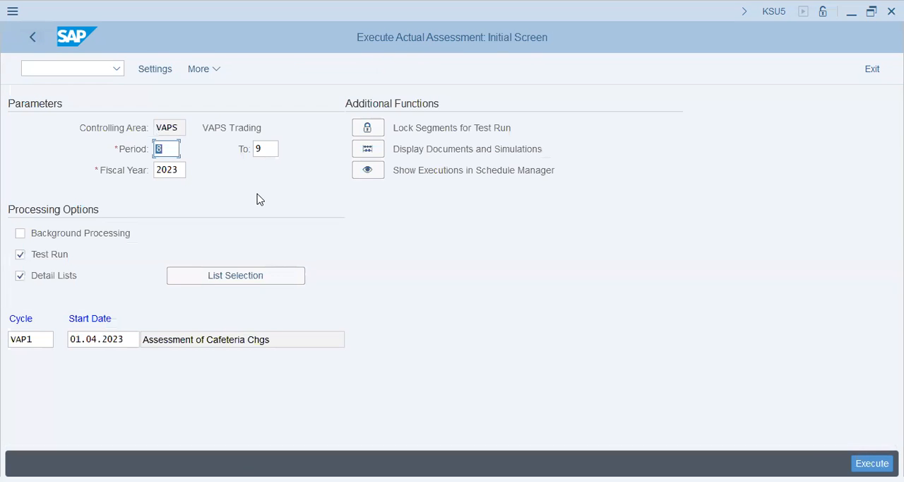
- Execute cycle VAP1 as a test run for periods 8 through 10
text(10)
key(BackSpace)
key(BackSpace)
text(8)
key(Tab)
text(10)
key(Return)
key(F8)
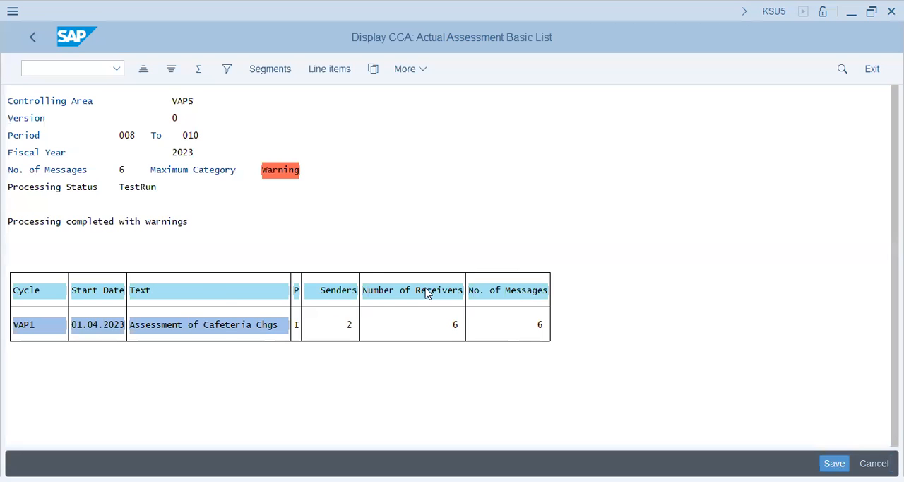
- Check the messages for the SAL and RENT segments in the periods 8 to 10 test run and exit the list
double_click(119, 330)
click(225, 320)
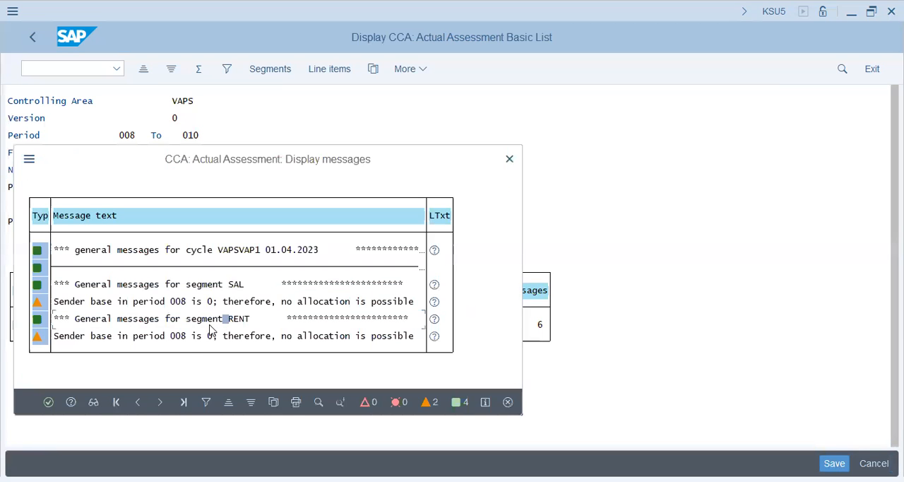
click(509, 159)
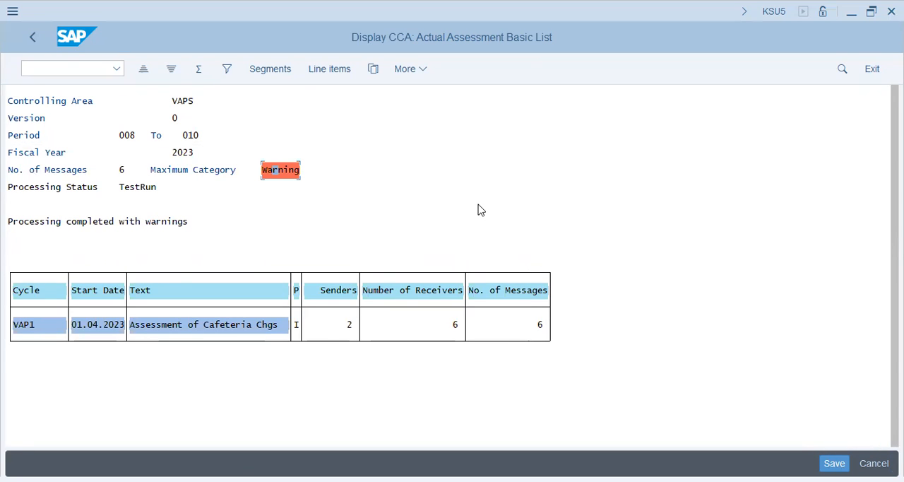
click(66, 75)
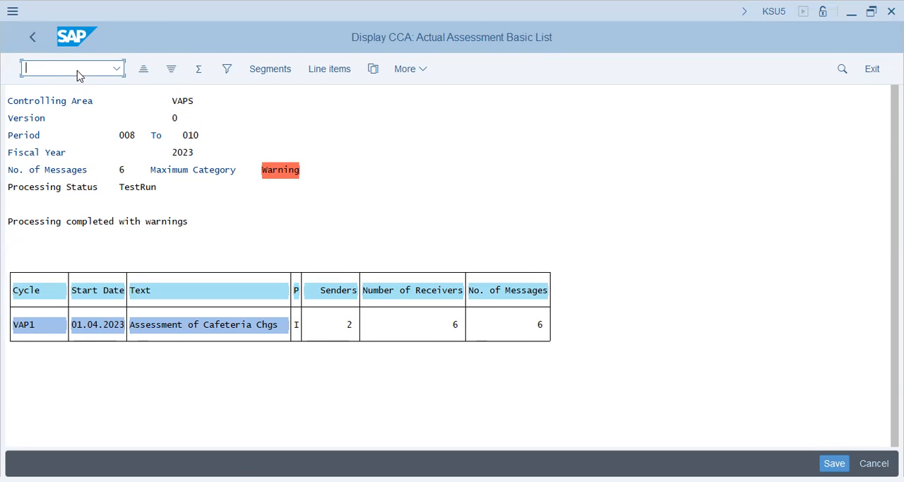
click(38, 42)
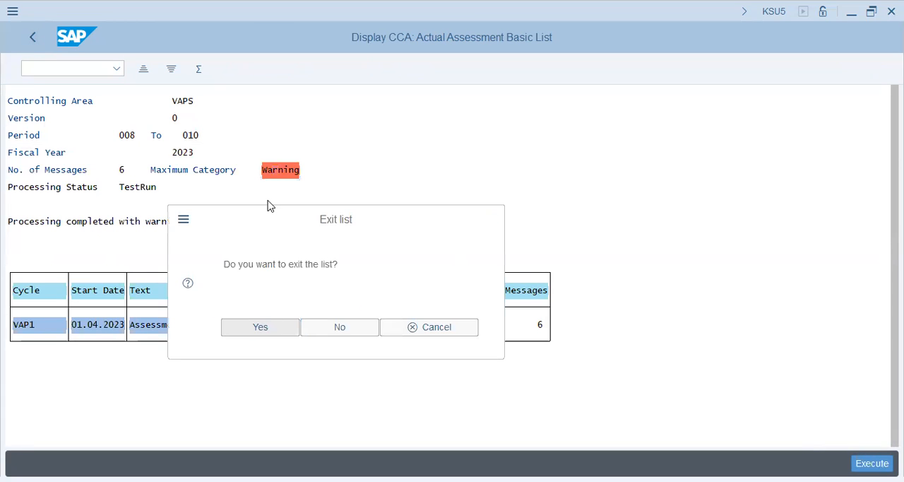
key(Return)
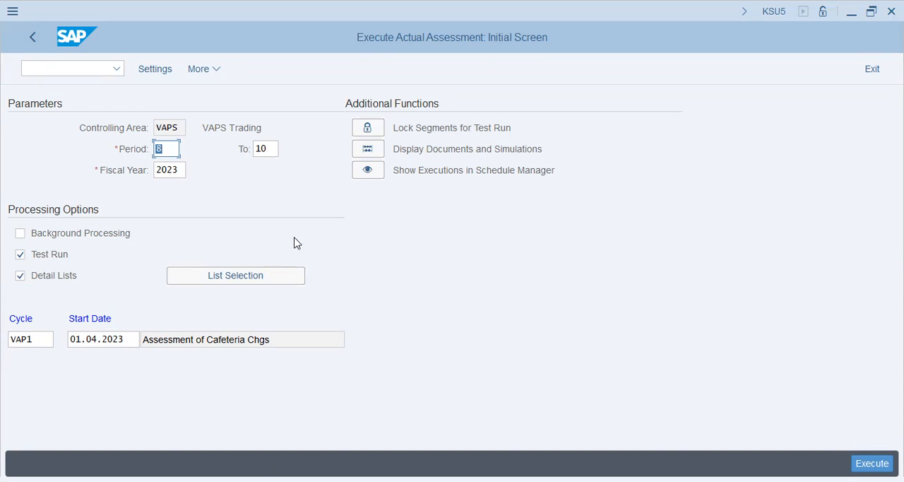
- Execute cycle VAP1 as a test run for periods 7 through 9
click(268, 149)
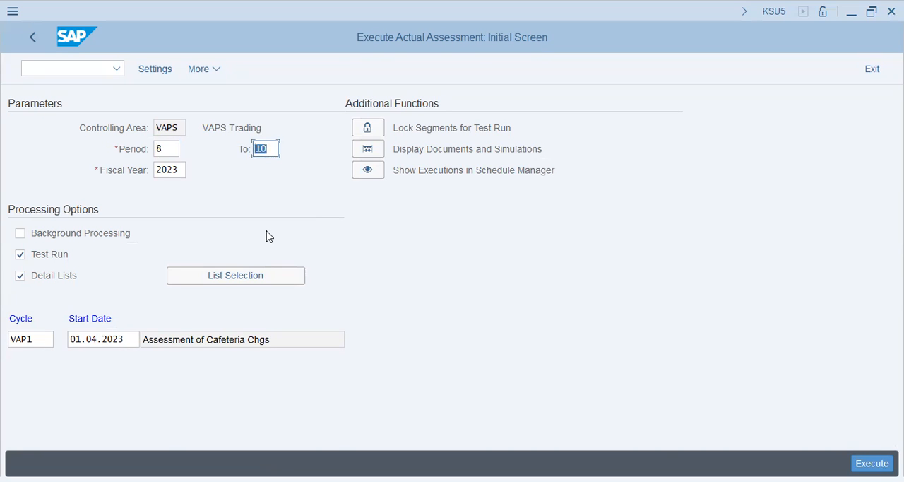
key(shift+Tab)
text(7)
key(Tab)
text(9)
click(872, 463)
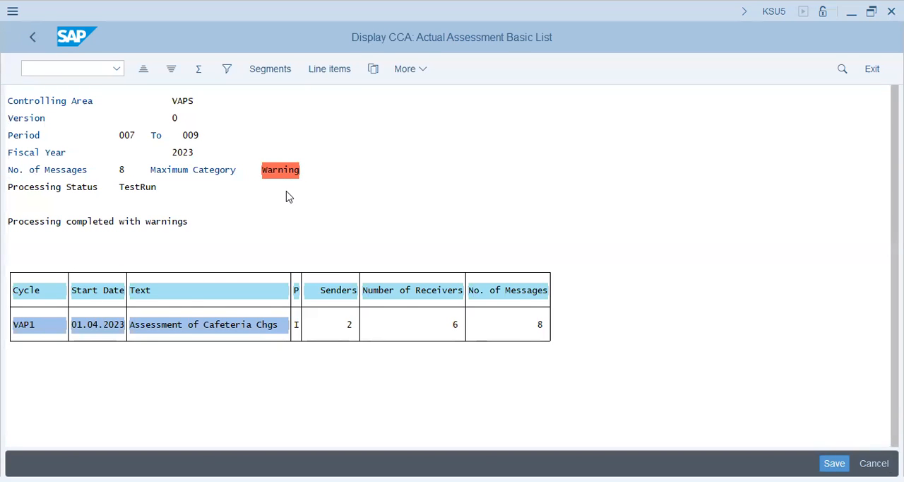
- Review the warning messages of the periods 7 to 9 test run and return to the assessment parameters
click(280, 171)
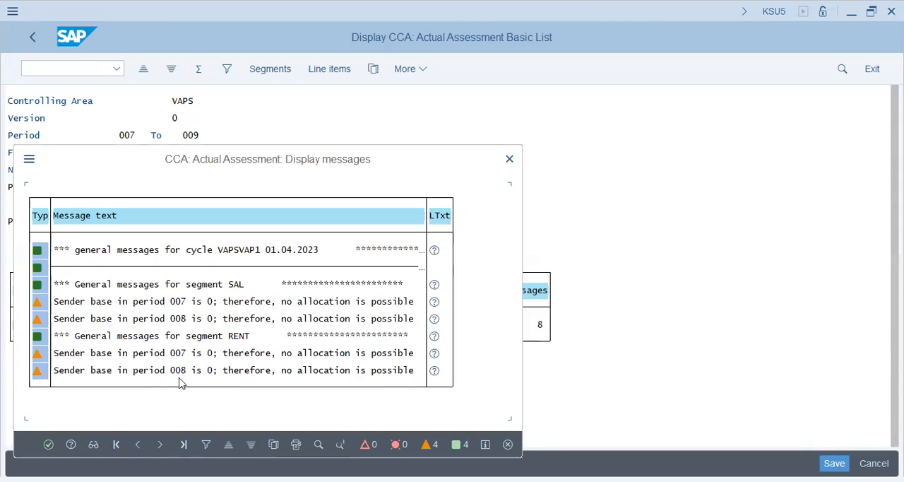
click(509, 160)
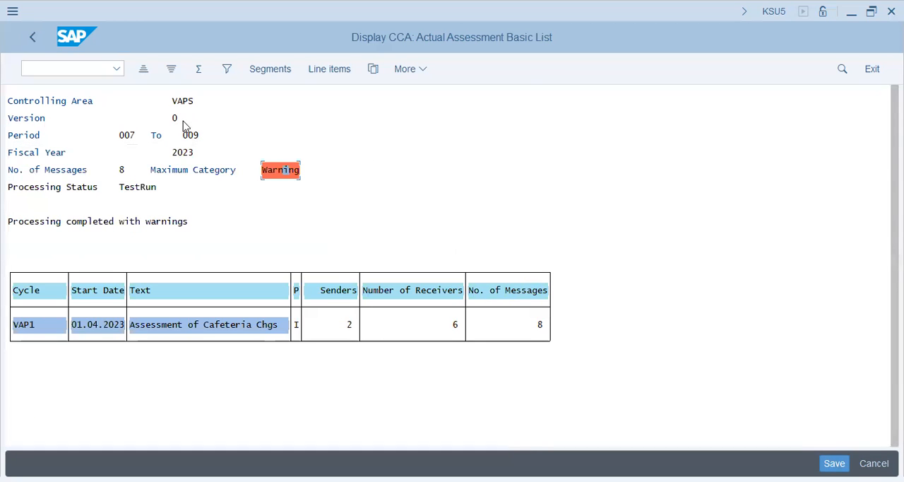
click(33, 38)
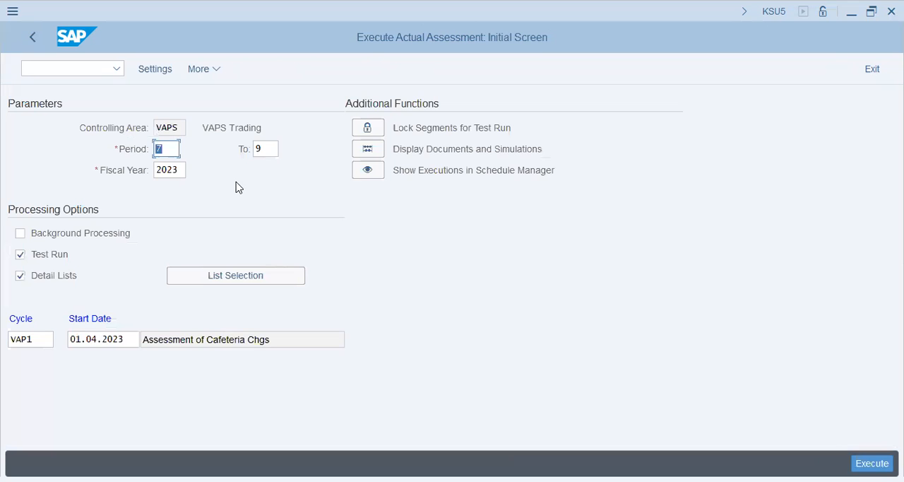
- Execute cycle VAP1 as a test run for period 9 only
text(8)
key(Tab)
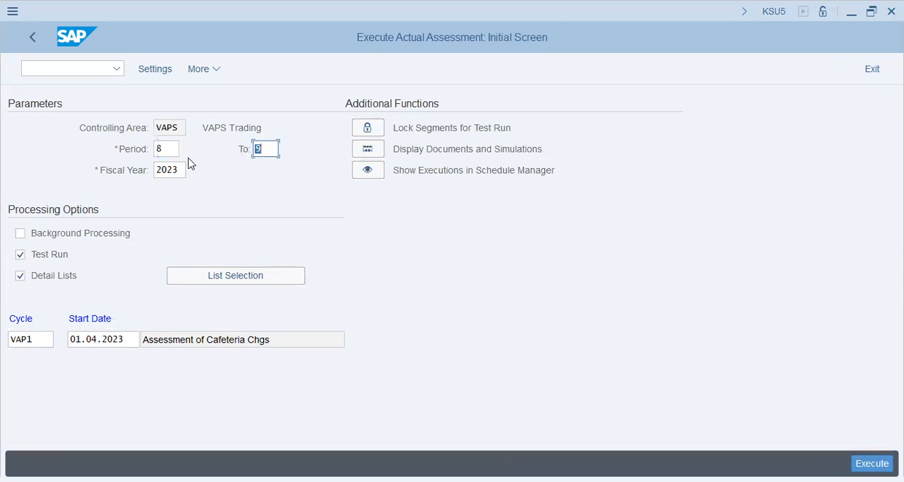
key(shift+Tab)
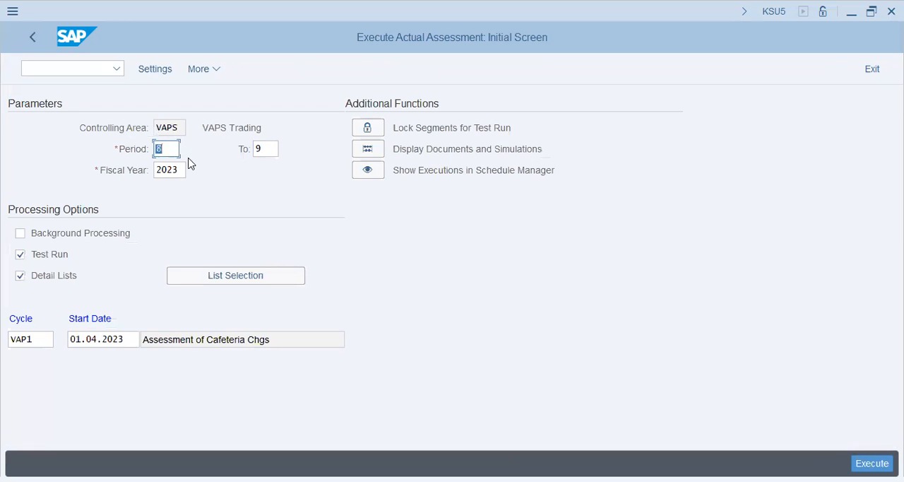
text(9)
key(Tab)
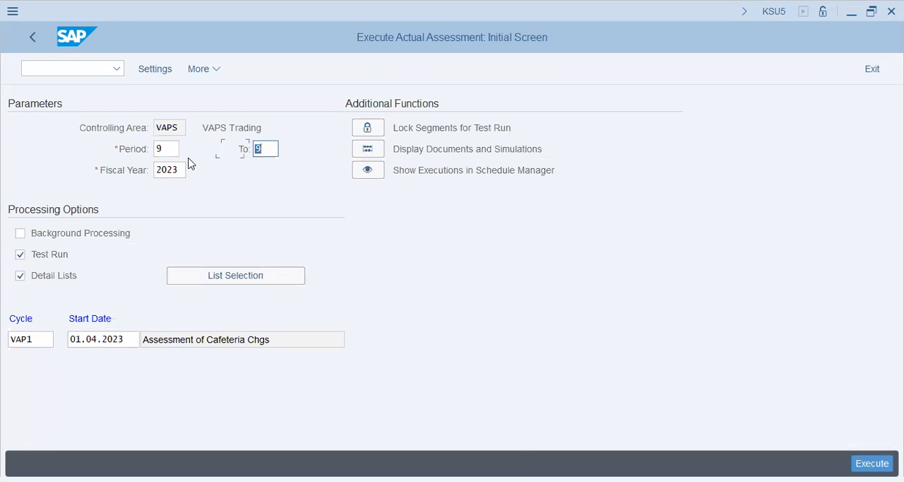
text(9)
key(F8)
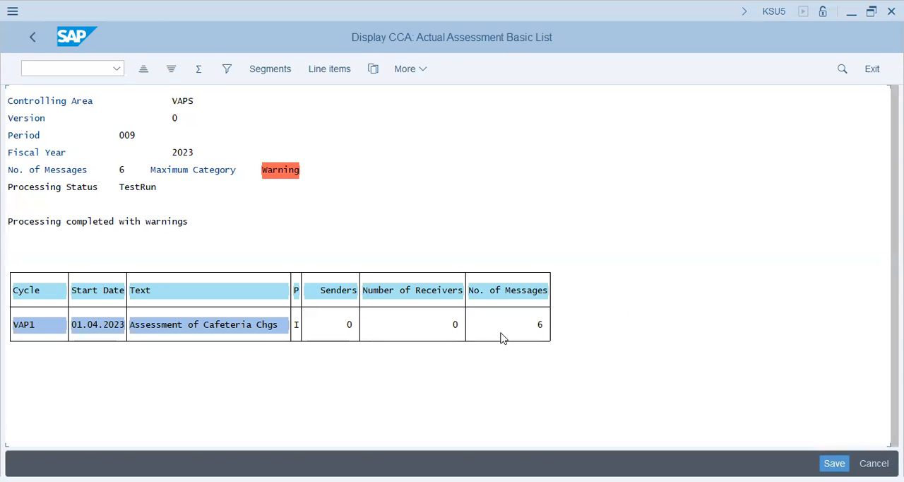
- Review the warning messages of the period 9 test run and exit the results list
click(417, 324)
click(323, 325)
click(282, 170)
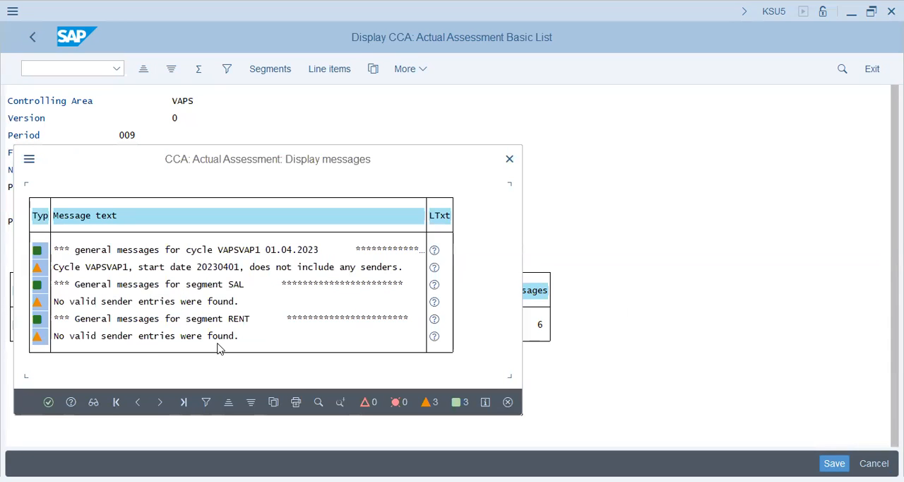
click(509, 159)
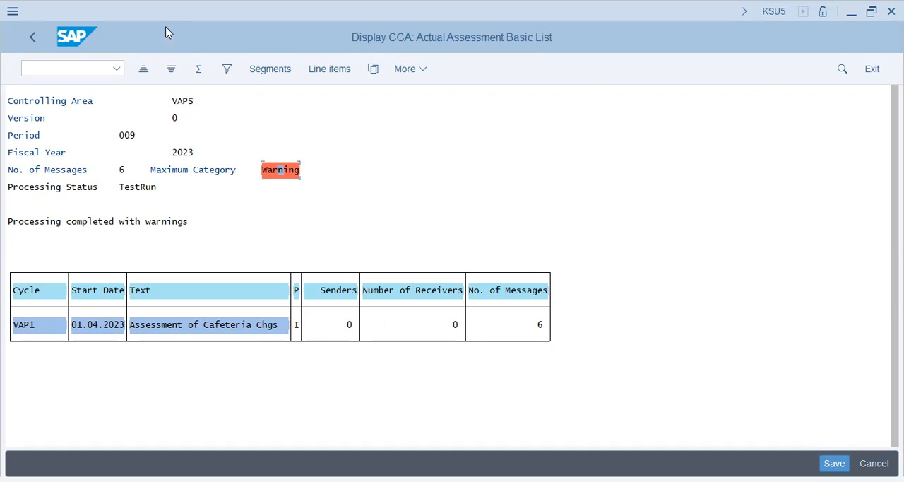
click(33, 37)
click(285, 335)
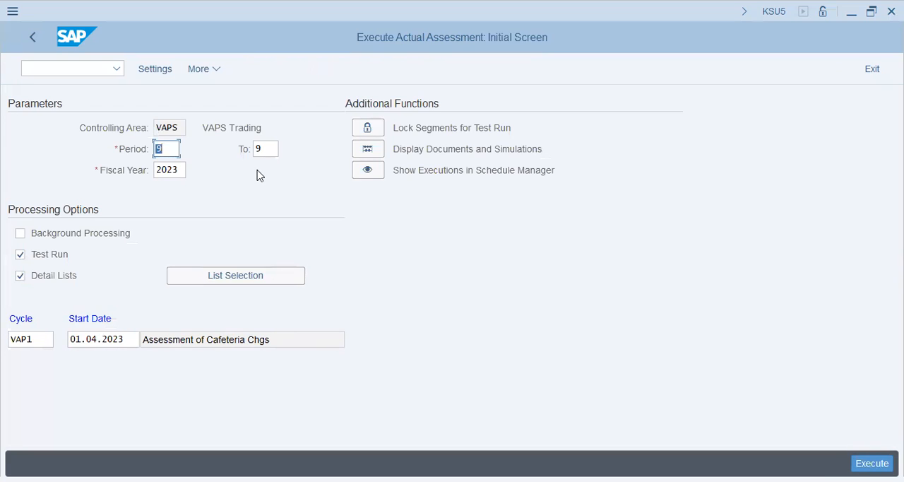
- Set the period range to 8 through 8, check the cycle's allocation documents and return to the assessment parameters
text(8)
key(Tab)
text(8)
click(363, 150)
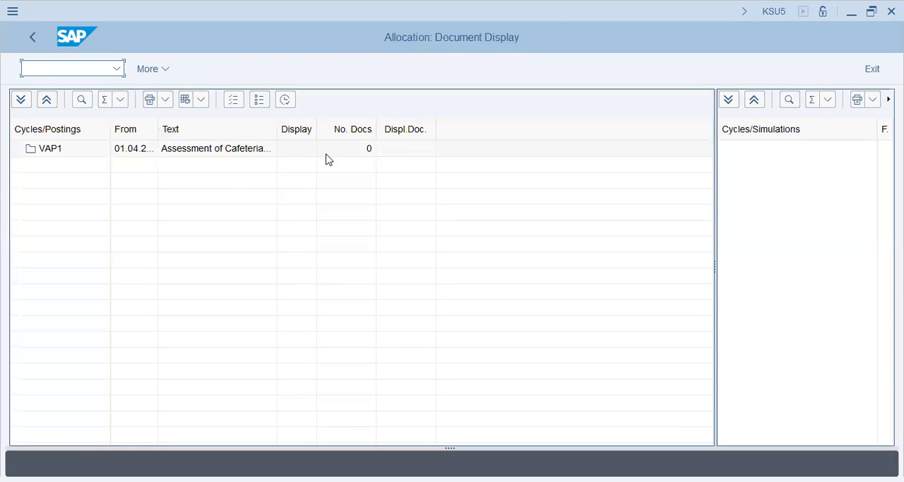
click(28, 38)
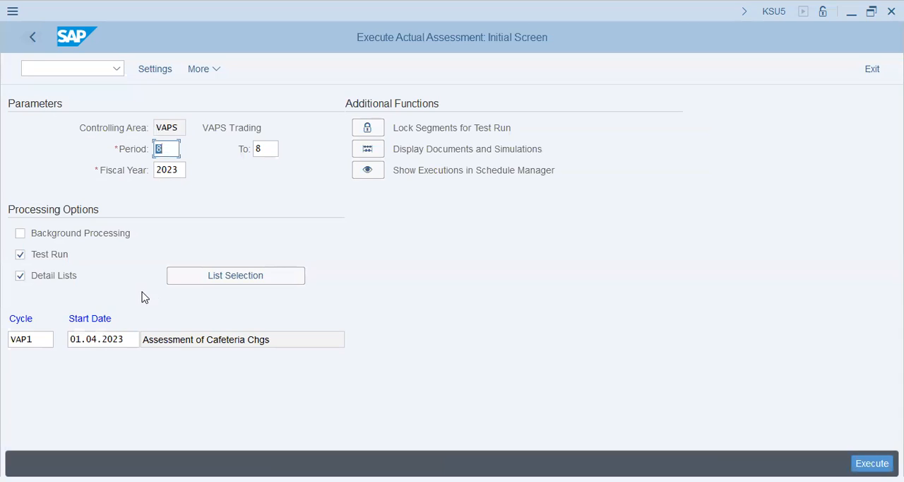
- Execute cycle VAP1 again as a test run for periods 1 through 8
text(1)
key(Tab)
text(12)
key(Tab)
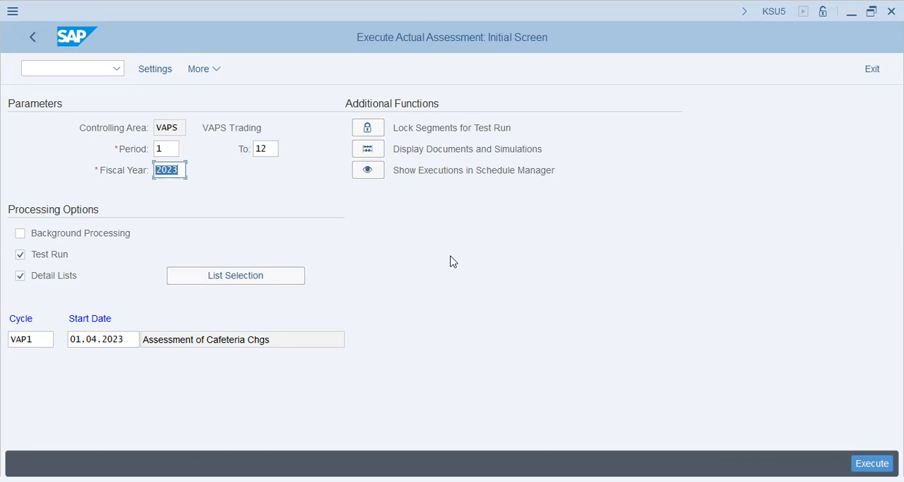
double_click(276, 149)
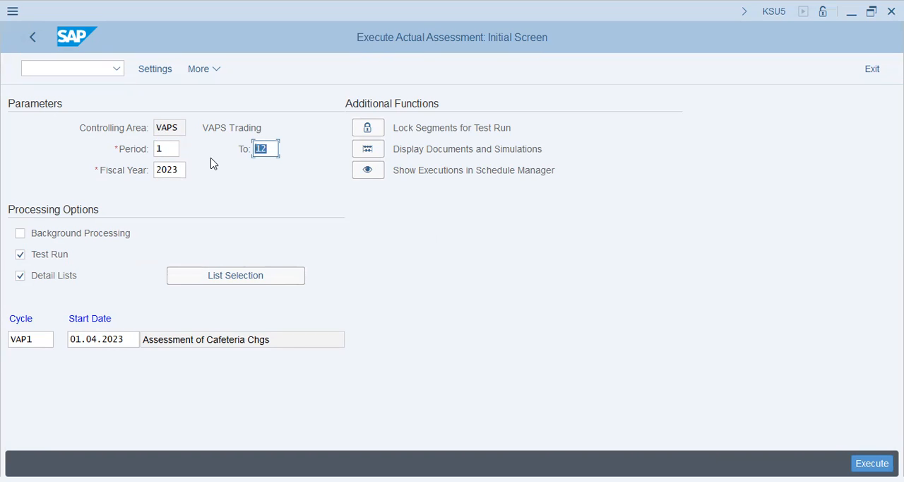
text(8)
key(Tab)
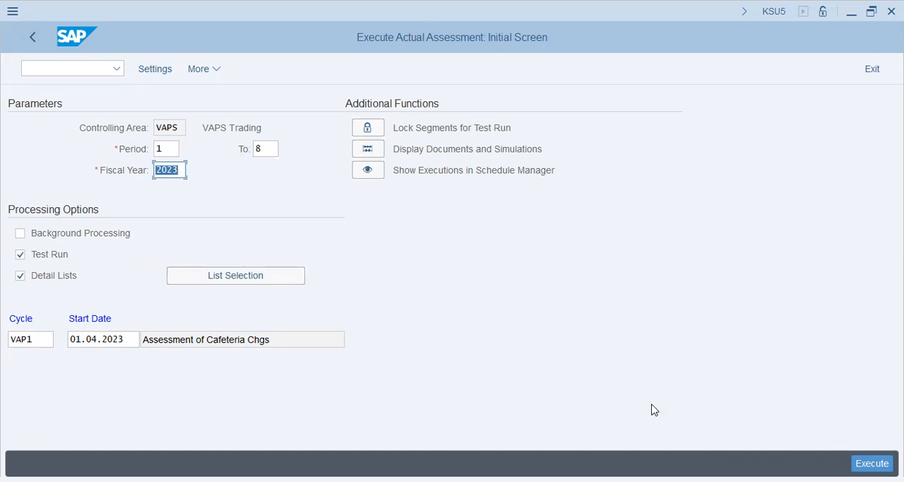
key(F8)
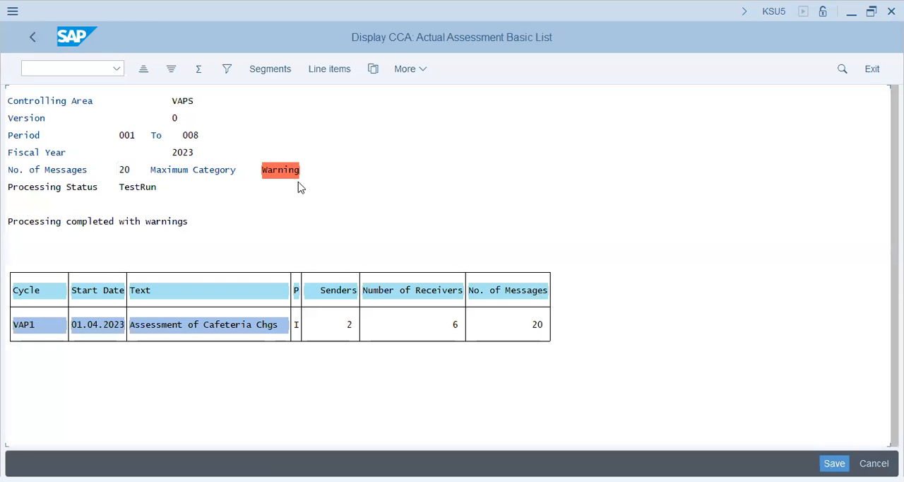
- Open the test run messages, read the long text of the RENT segment's period 008 warning and close the explanation
click(279, 174)
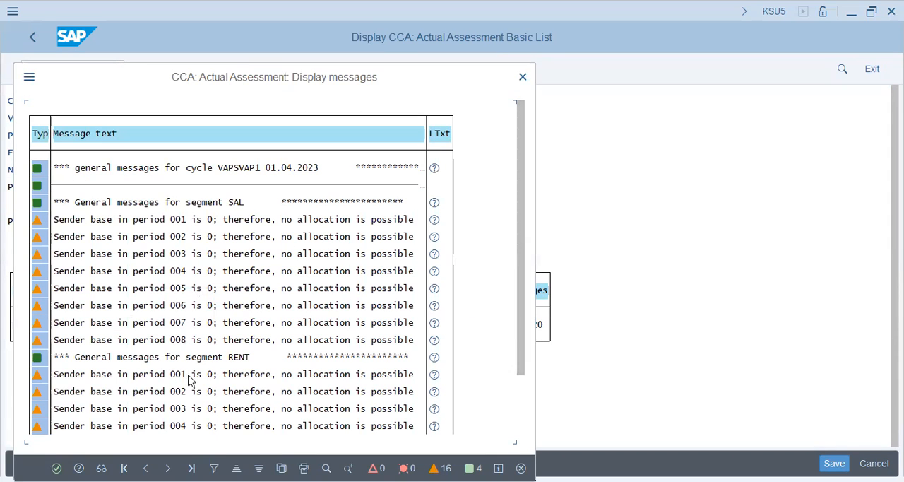
click(522, 395)
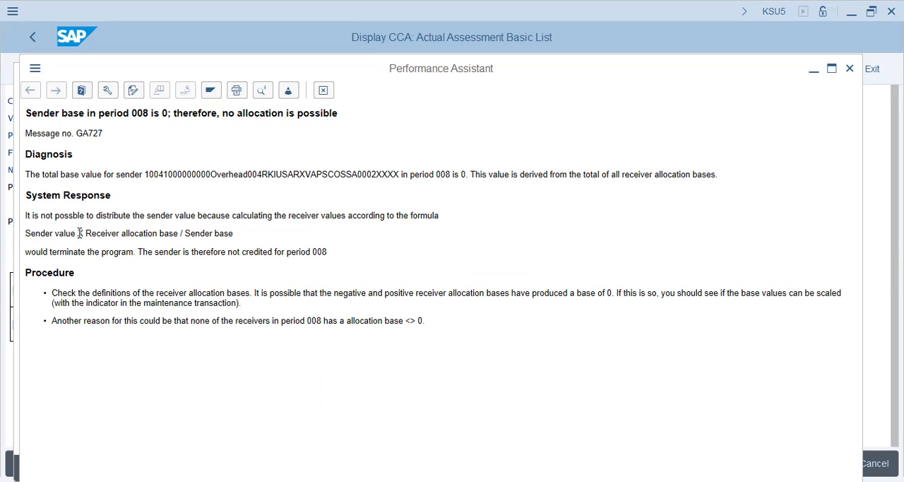
drag(88, 252, 286, 253)
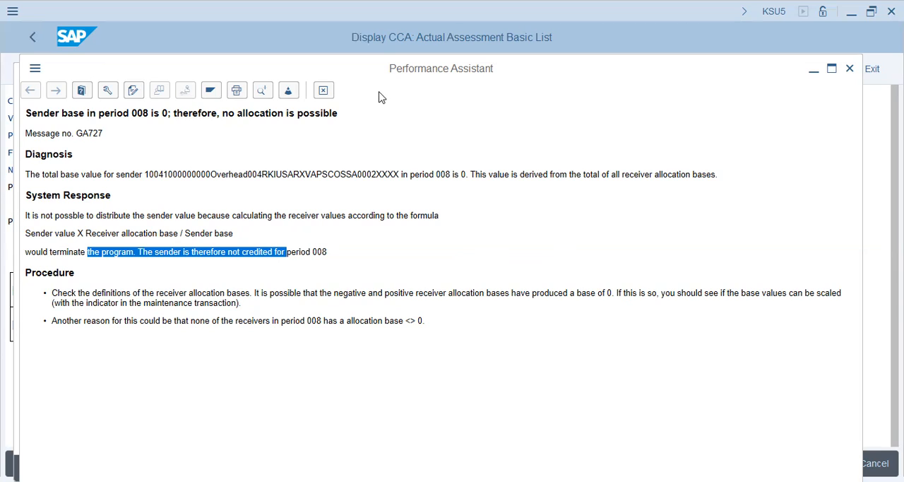
click(323, 91)
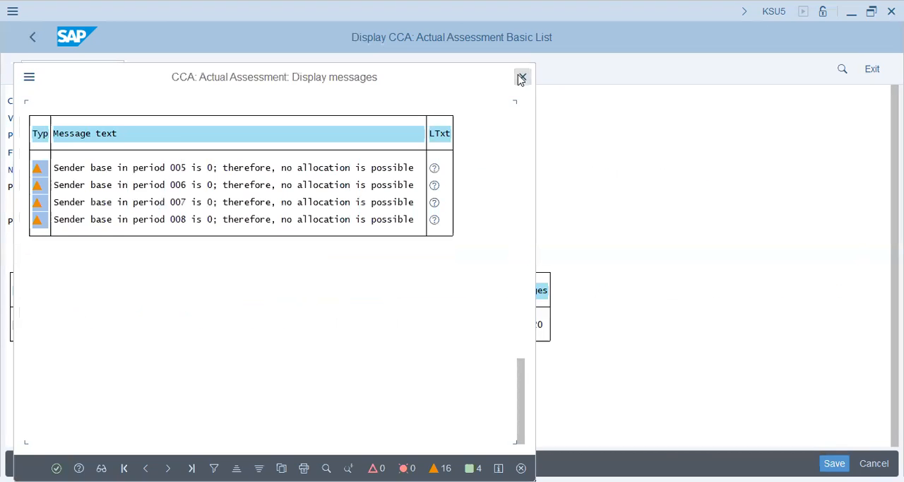
- Close the messages of the periods 1 to 8 test run and exit the results list
key(Escape)
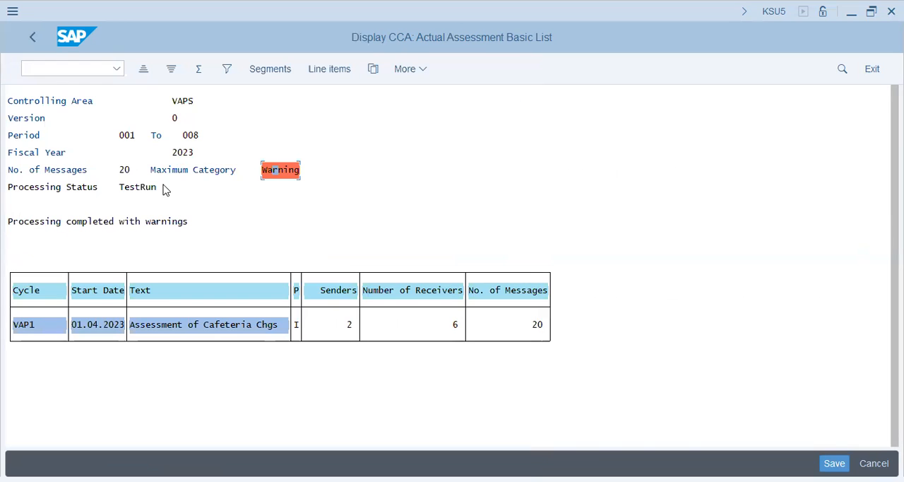
click(33, 36)
click(257, 327)
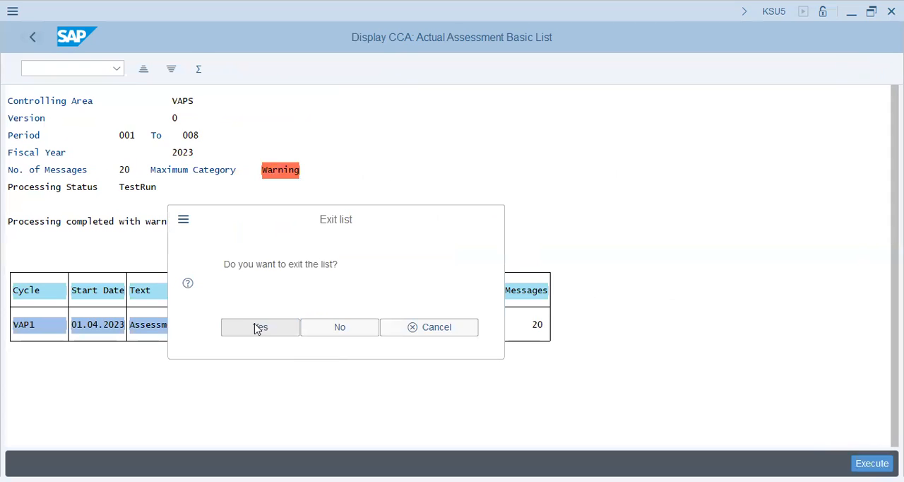
- Execute cycle VAP1 as a test run for period 9 only, review its messages and close them
key(BackSpace)
text(9)
key(Tab)
text(9)
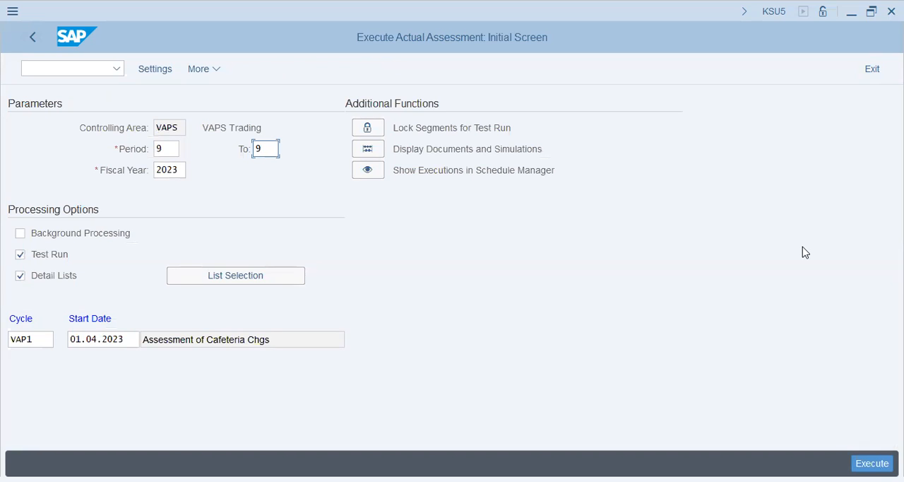
key(alt+Tab)
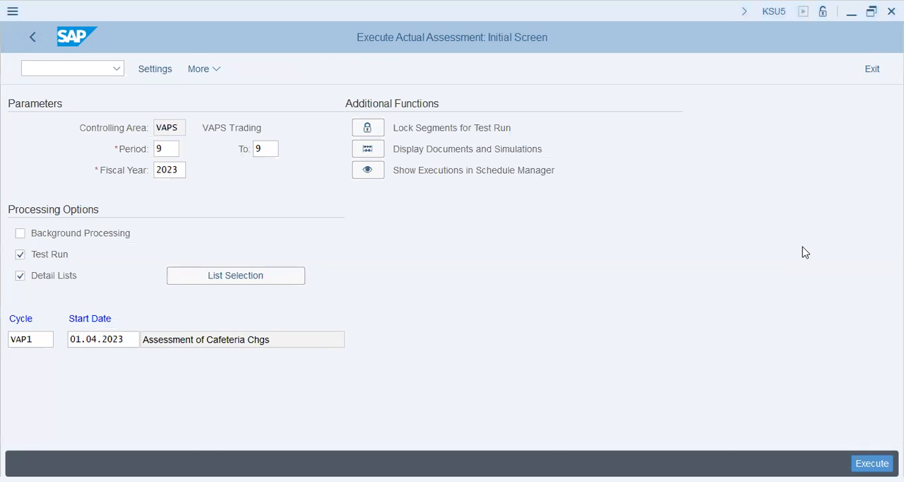
click(739, 288)
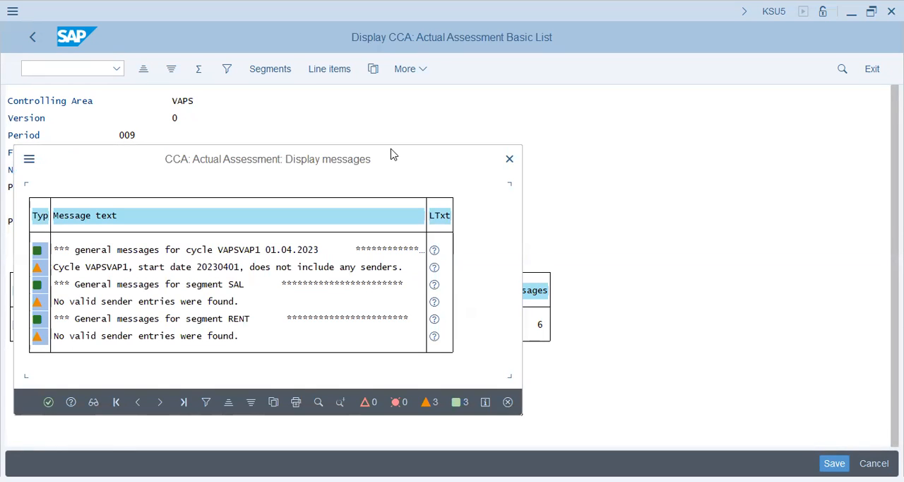
click(509, 159)
- Display document 100000004 of company code VAPS in transaction FB03 and check its document date, posting date and period
text(/nKSB5)
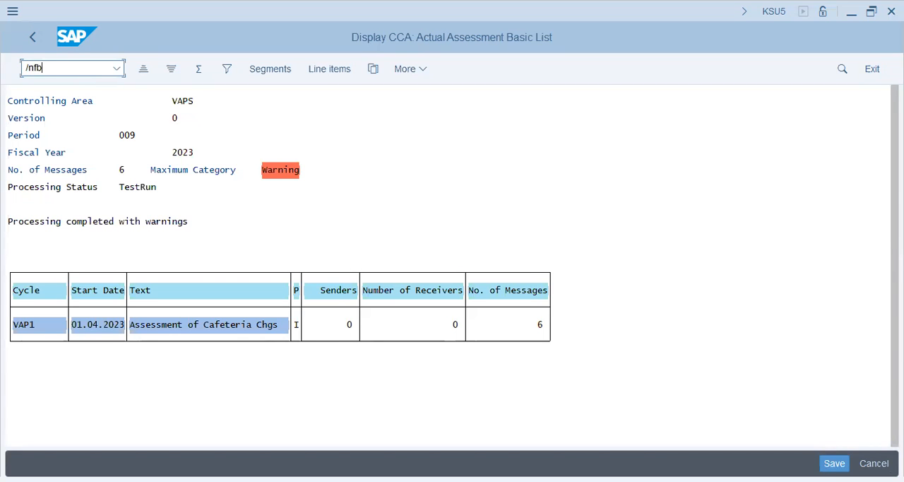
key(Return)
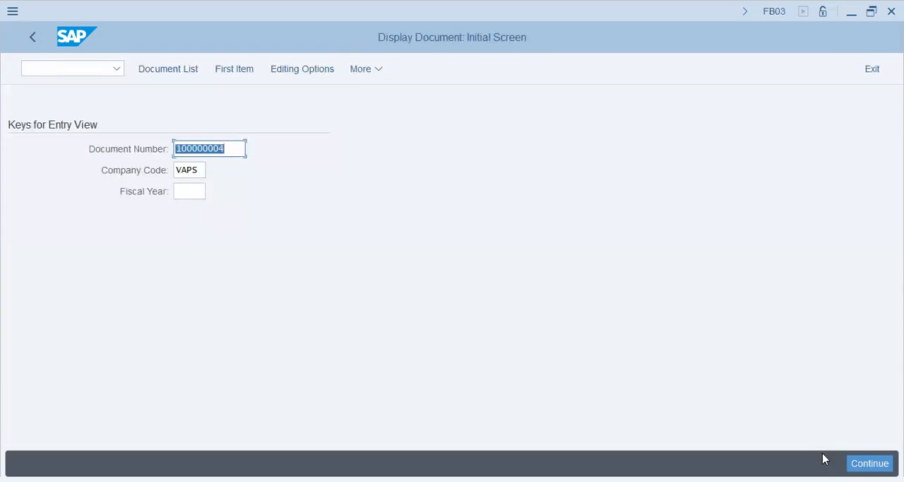
key(Return)
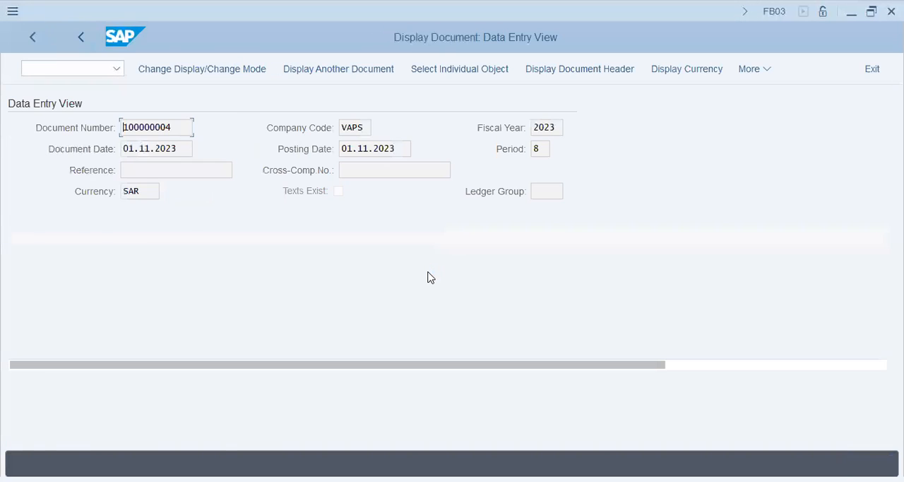
click(178, 151)
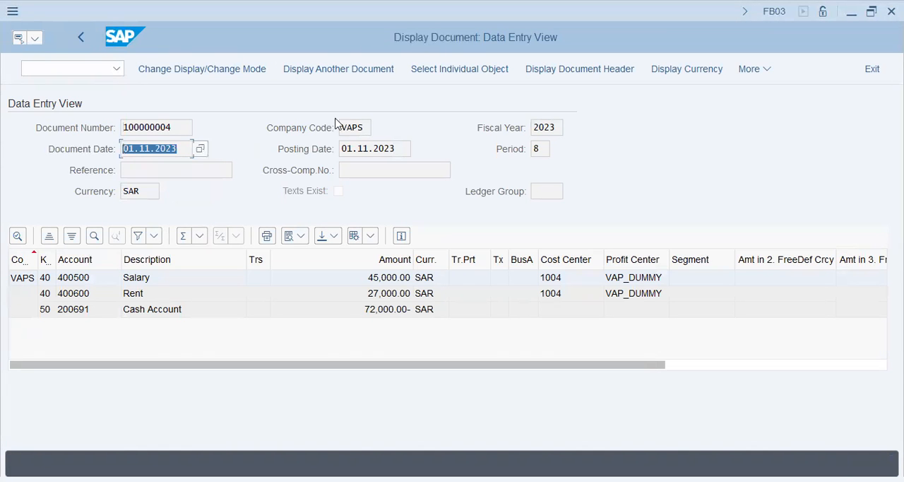
click(352, 151)
key(Tab)
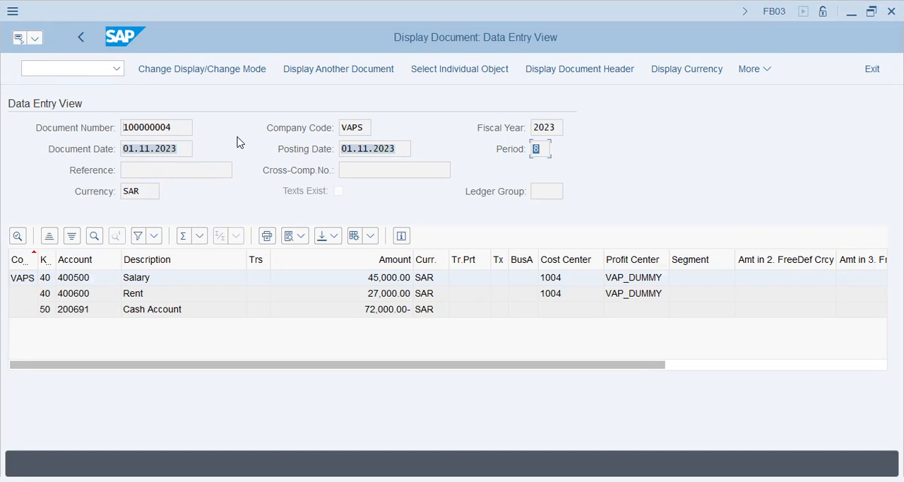
- Examine the Rent line's cost center and profit center assignments and recheck the document's posting period
click(545, 293)
click(626, 292)
drag(626, 366, 273, 367)
click(842, 366)
click(538, 147)
- Set the controlling area to VAPS in transaction OKKS
click(68, 70)
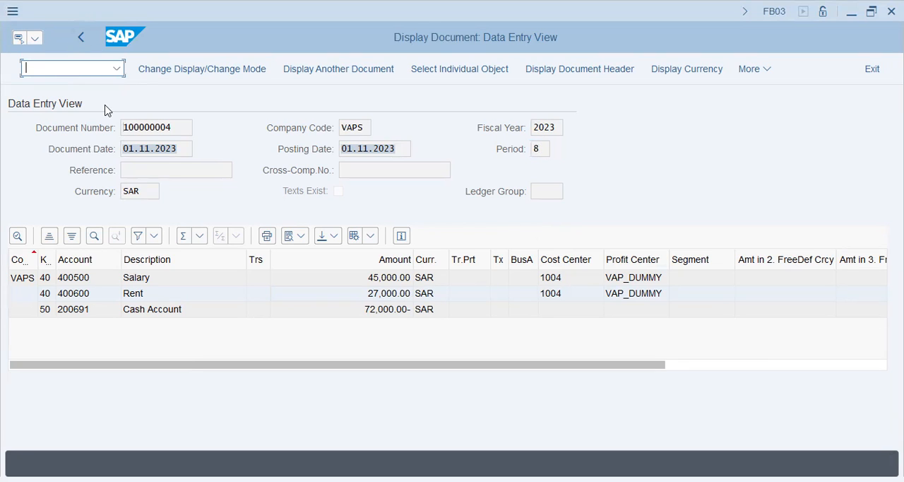
text(/nook)
key(BackSpace)
key(BackSpace)
text(kks)
key(Return)
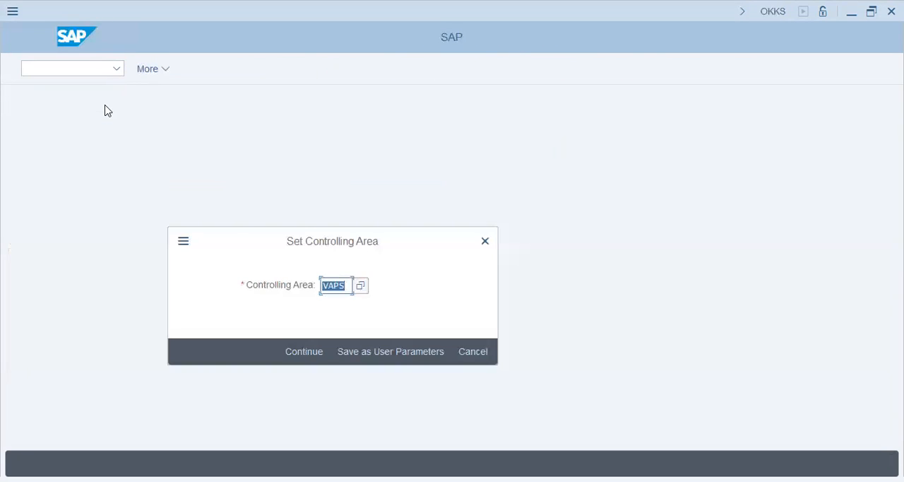
key(Return)
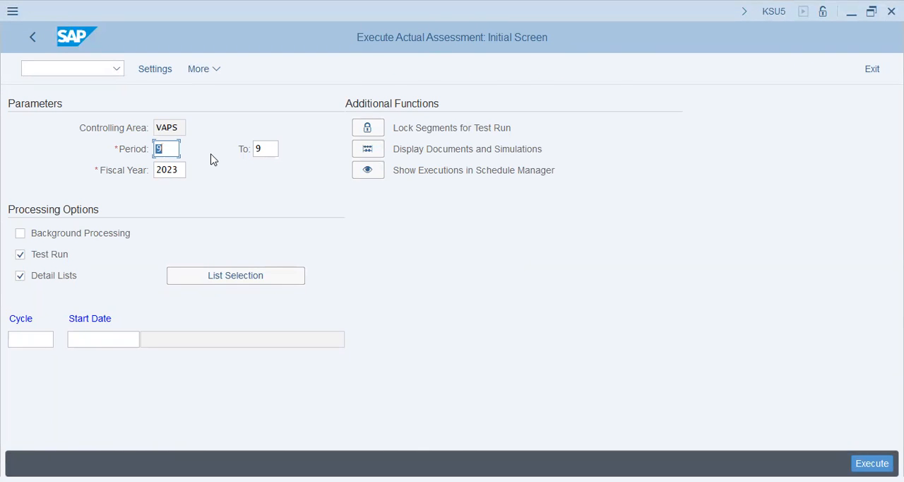
- Execute cycle VAP1 with start date 01.04.2023 in KSU5 as a test run for periods 8 through 9
text(8)
key(Tab)
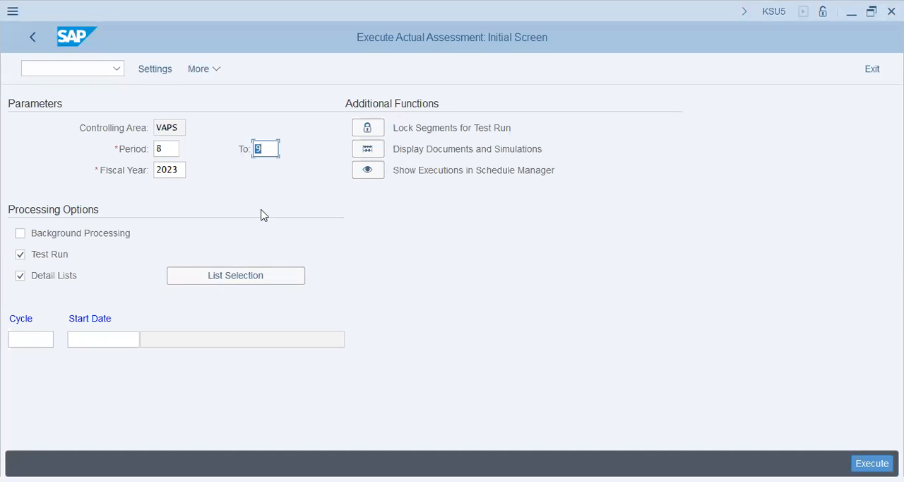
key(alt+Tab)
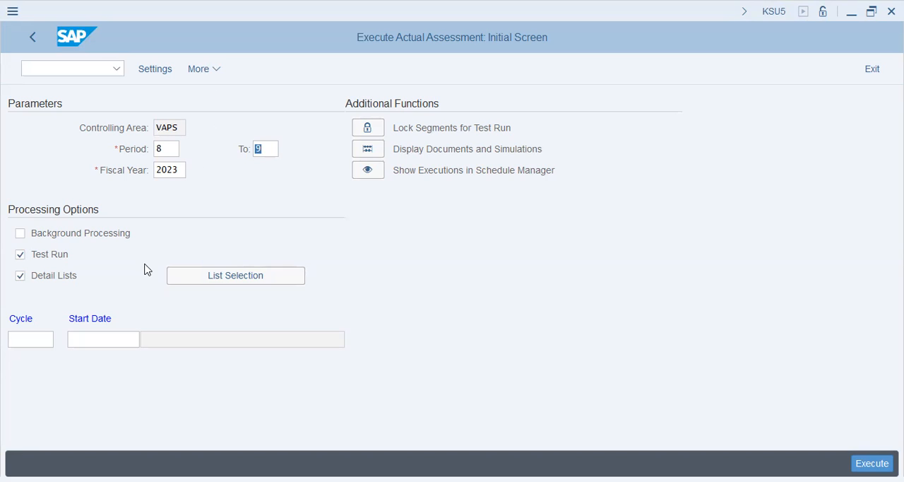
click(40, 342)
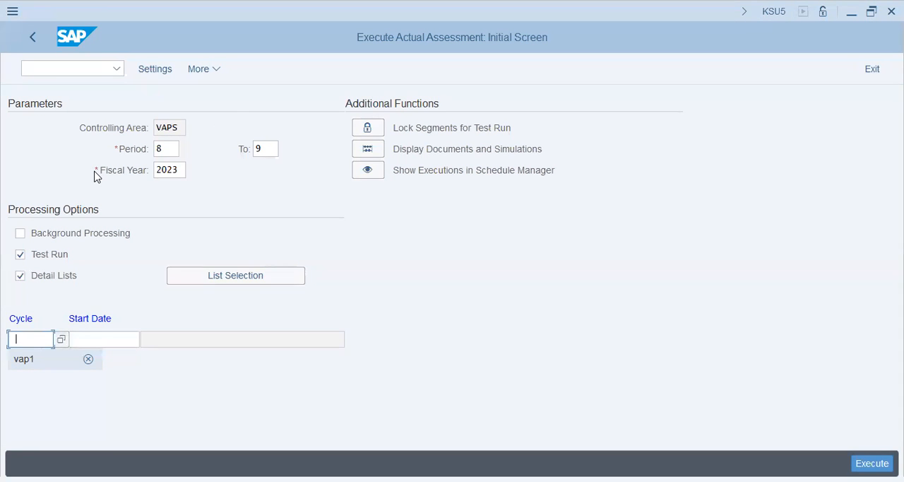
click(38, 339)
click(49, 362)
click(115, 339)
click(115, 359)
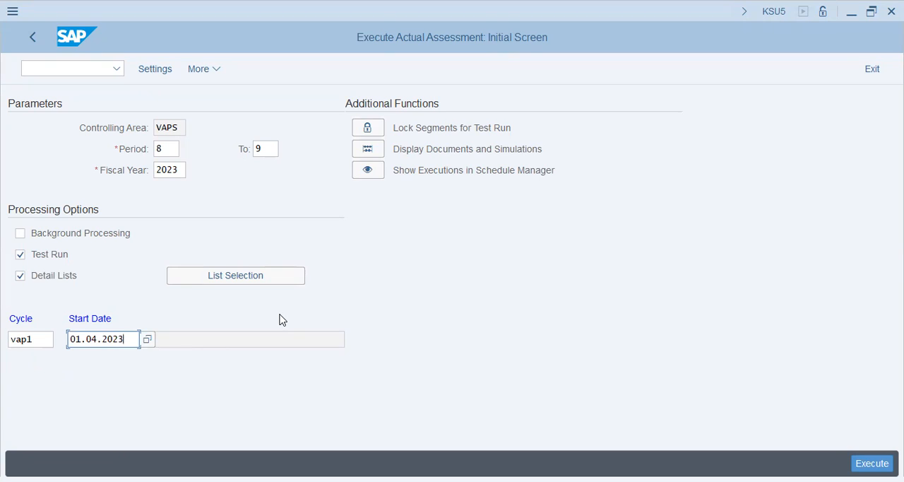
key(F8)
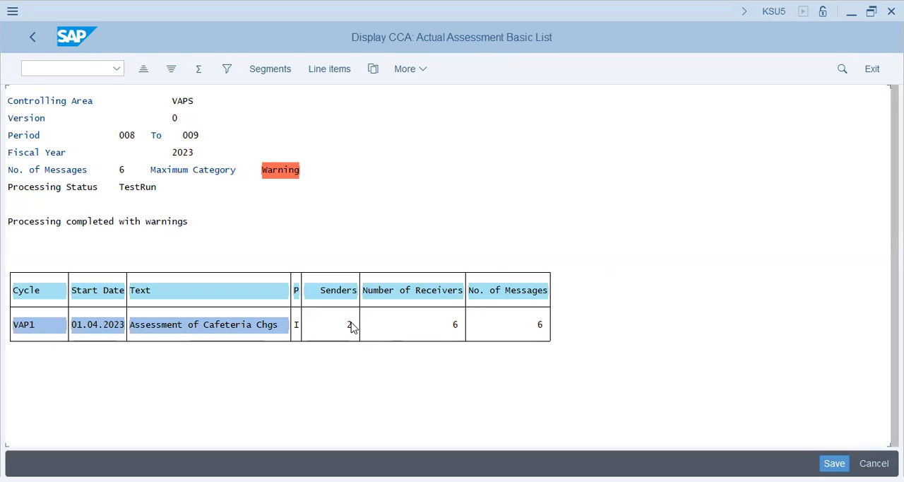
- Review the messages of the periods 8 to 9 test run and close them
click(453, 324)
double_click(536, 328)
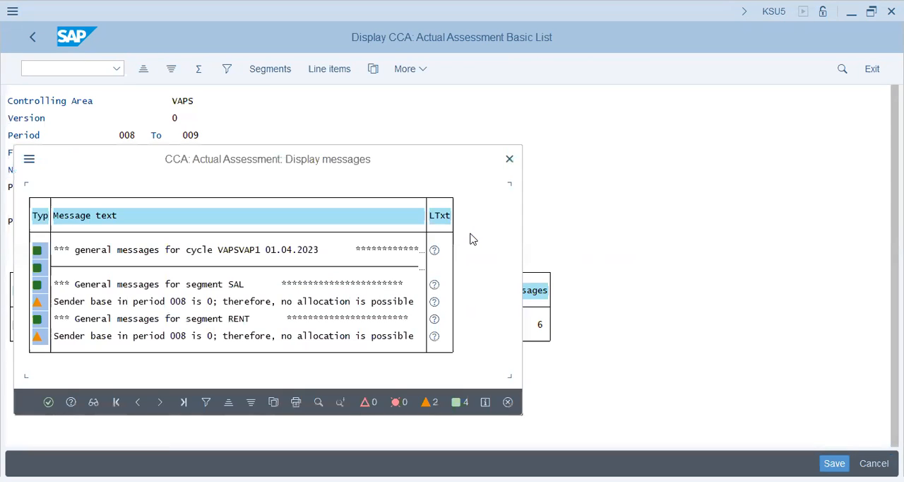
click(510, 160)
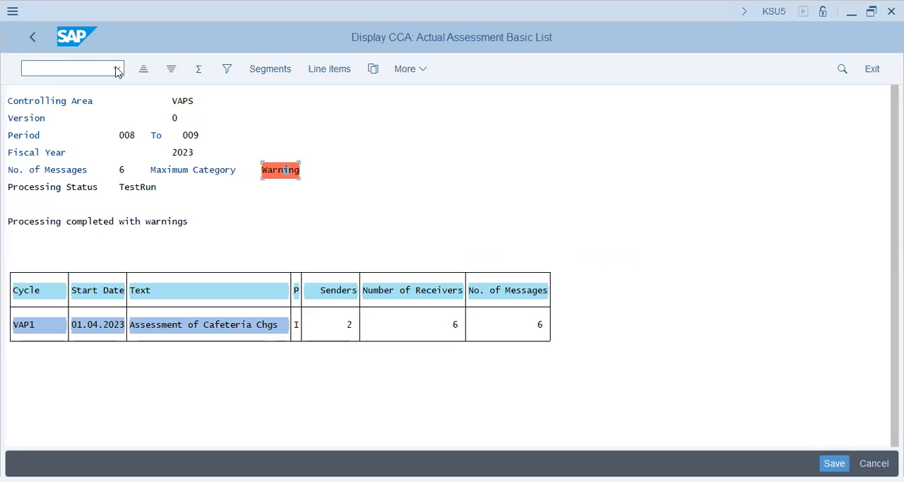
- Display the cycle's segment list and check the SAL segment for line items
click(281, 68)
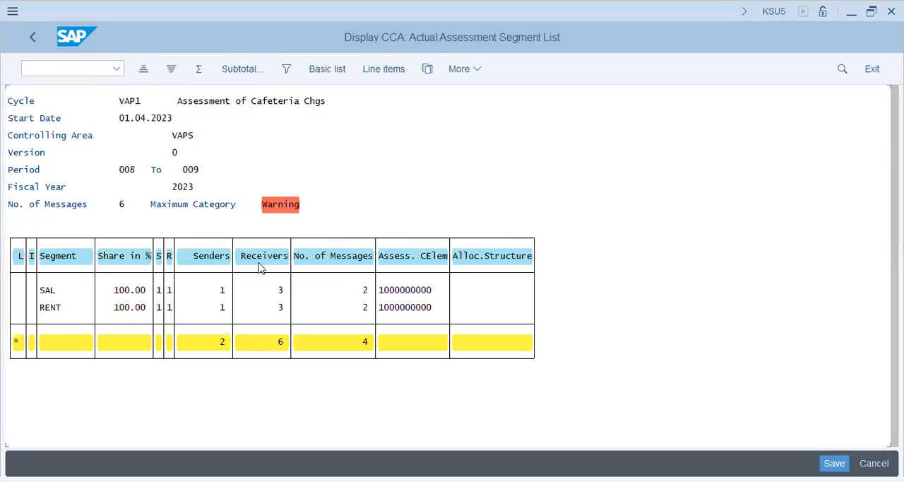
click(139, 290)
click(390, 294)
click(404, 66)
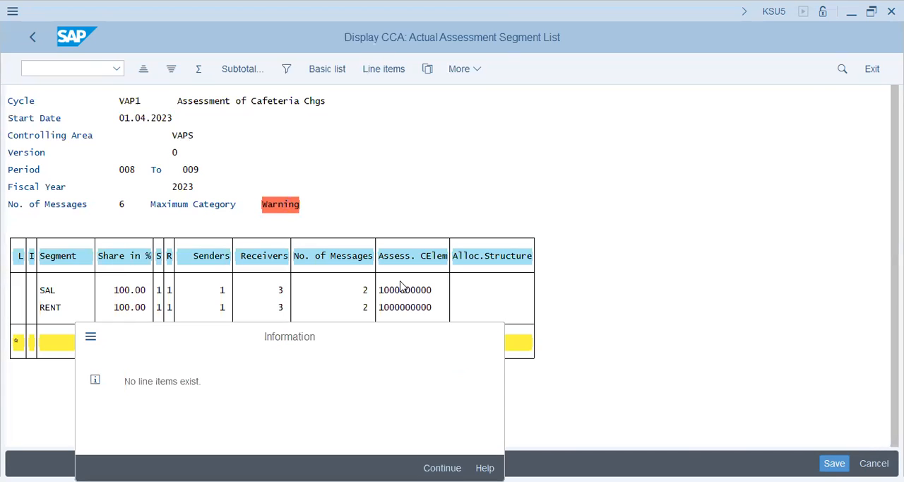
key(Return)
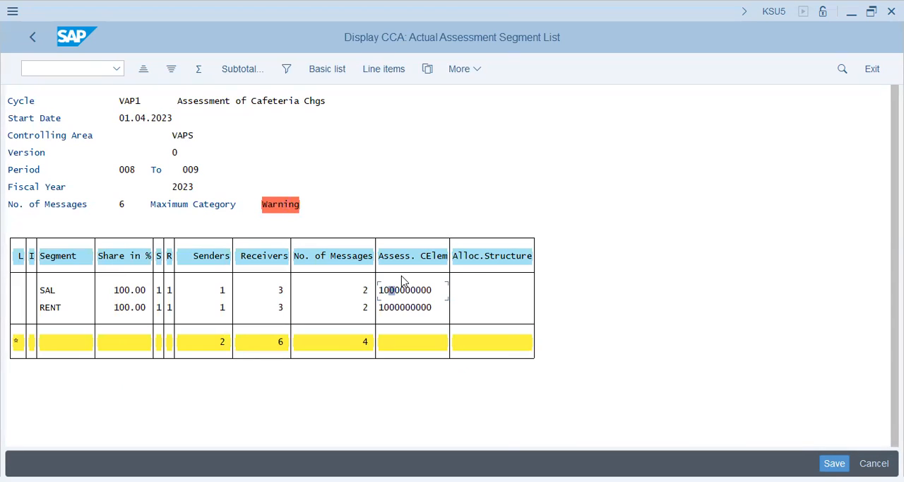
- Exit the test run results and execute cycle VAP1 for periods 8 to 9 with Test Run switched off
click(34, 38)
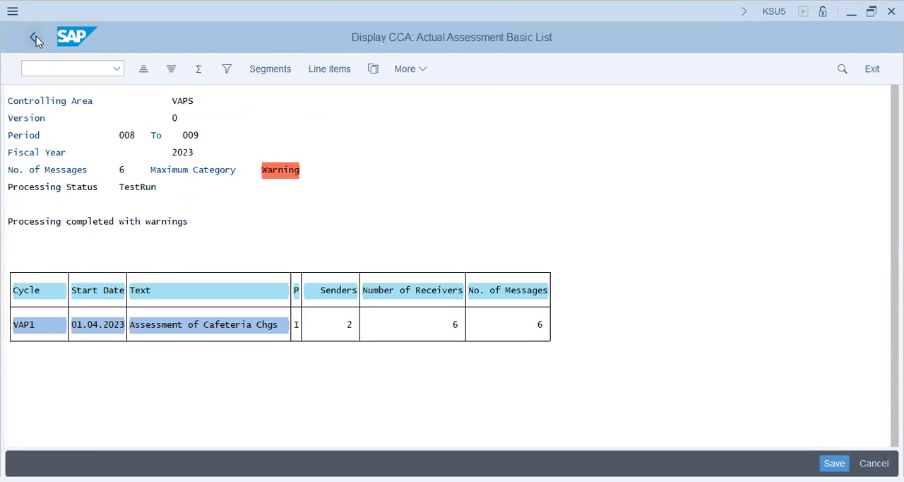
click(34, 37)
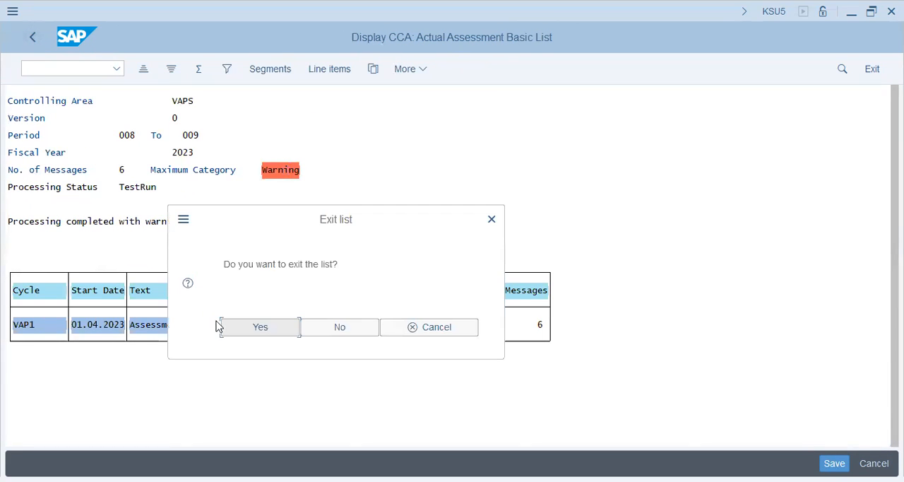
click(251, 327)
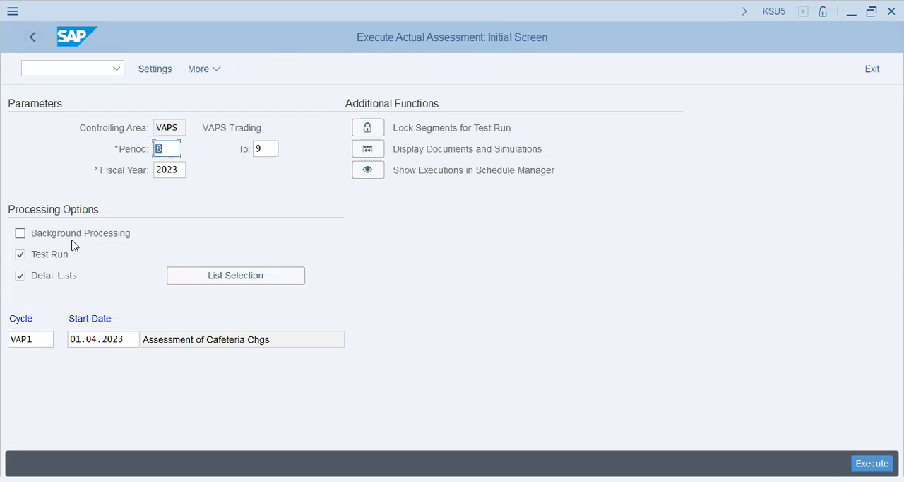
click(52, 255)
key(F8)
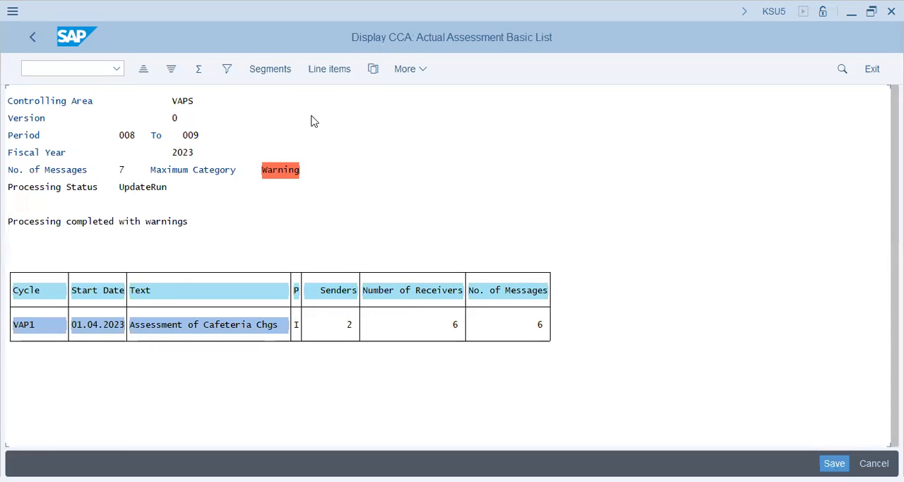
- Check the update run for line items and review its messages for segments SAL and RENT
click(330, 68)
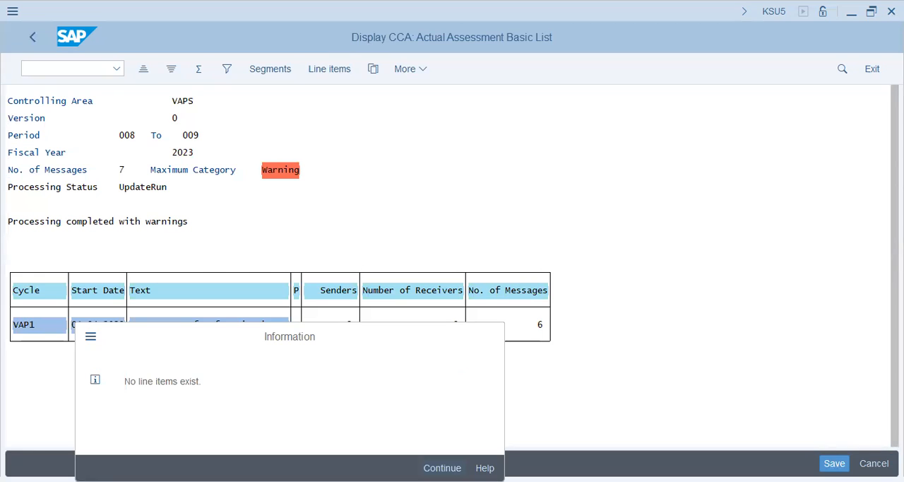
click(443, 468)
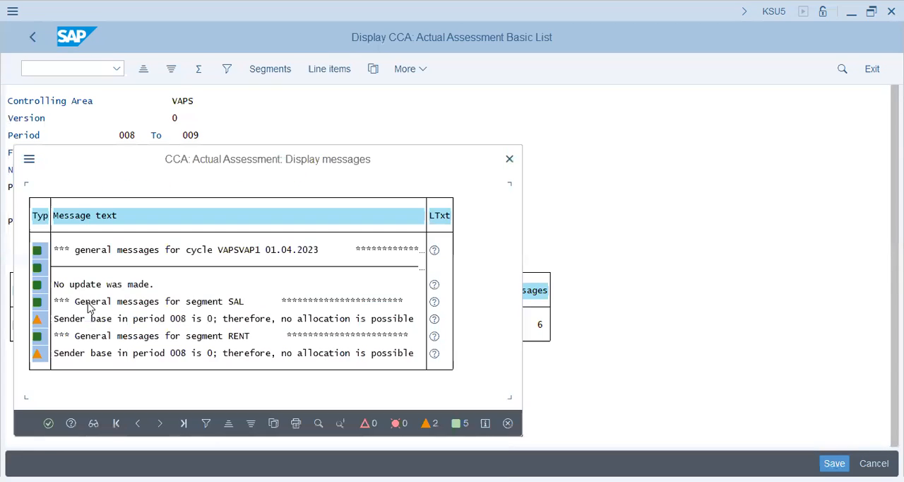
click(167, 318)
click(230, 320)
click(310, 353)
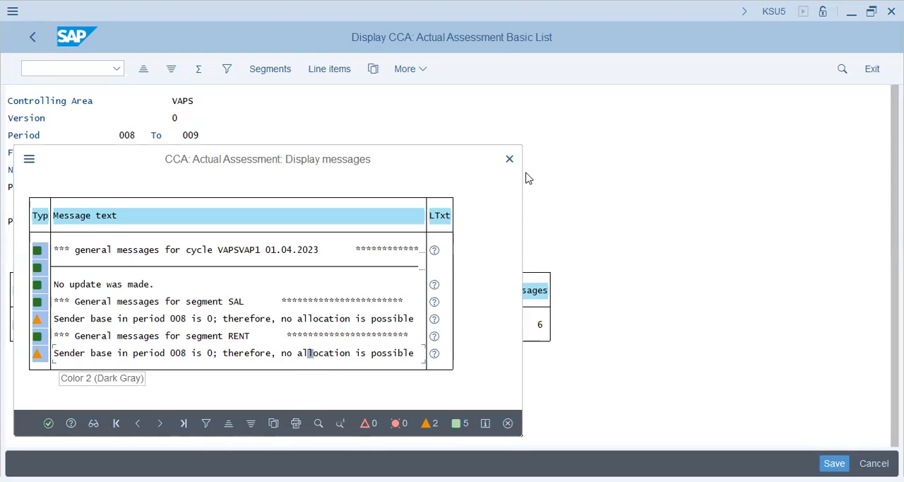
- Read the long text of the RENT segment's period 008 warning, close the messages and return to the assessment parameters
click(433, 355)
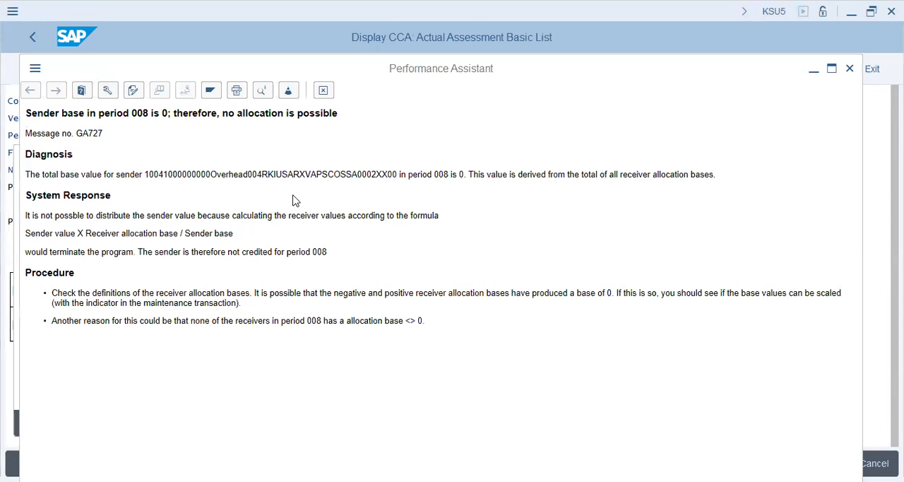
key(Escape)
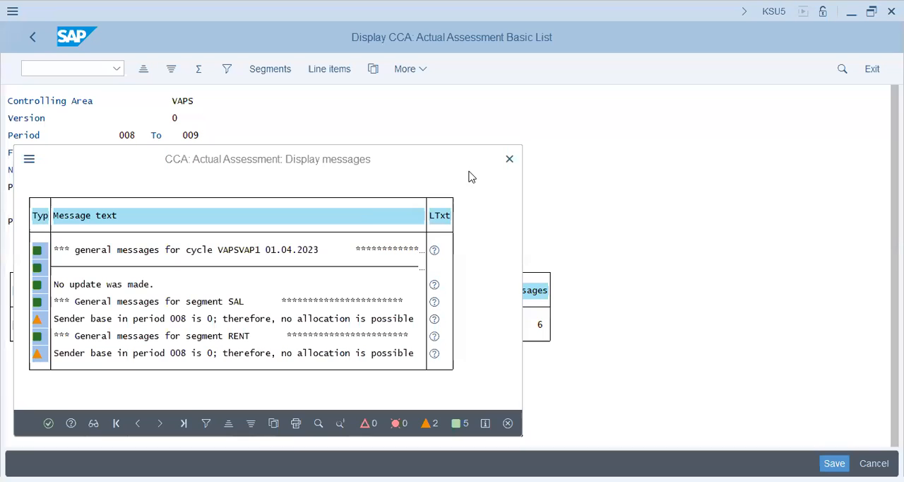
click(513, 162)
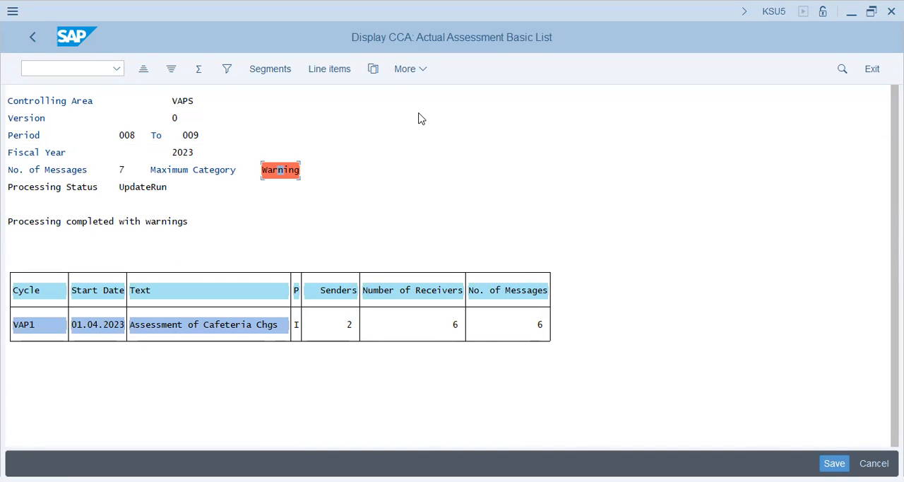
click(33, 38)
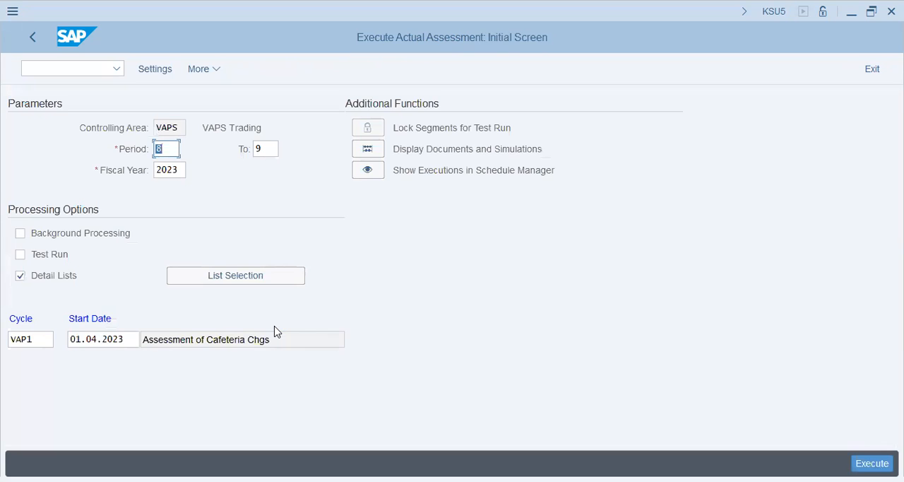
- Select the Sender and Receivers detail list and execute cycle VAP1 as an update run for periods 8 to 9
click(256, 275)
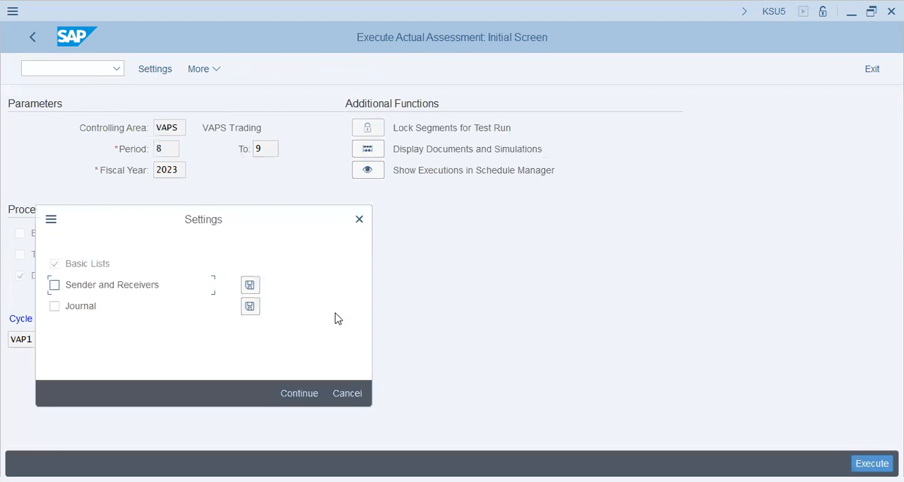
click(54, 285)
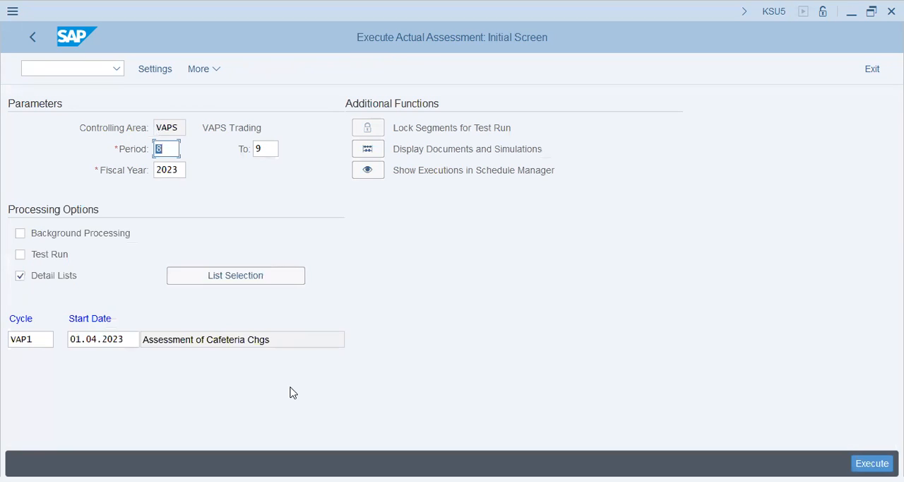
click(872, 464)
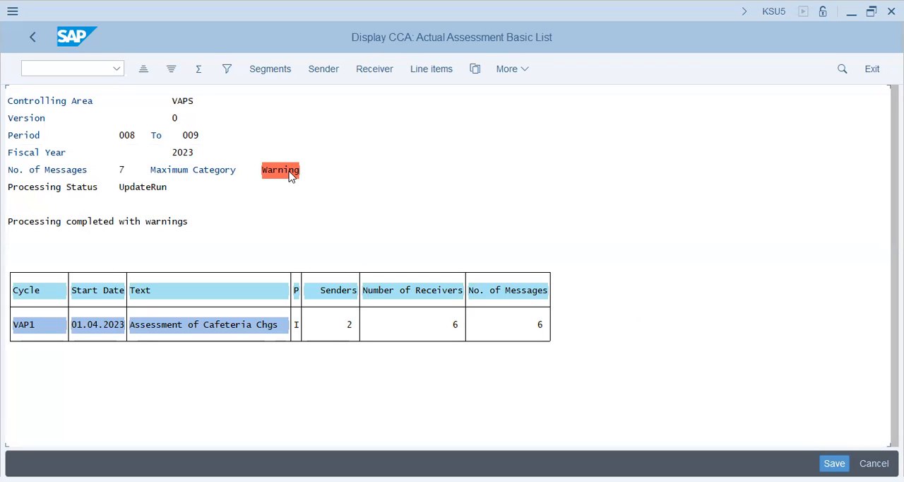
- Review the update run's warning messages, check for line items and return to the assessment parameters
click(291, 175)
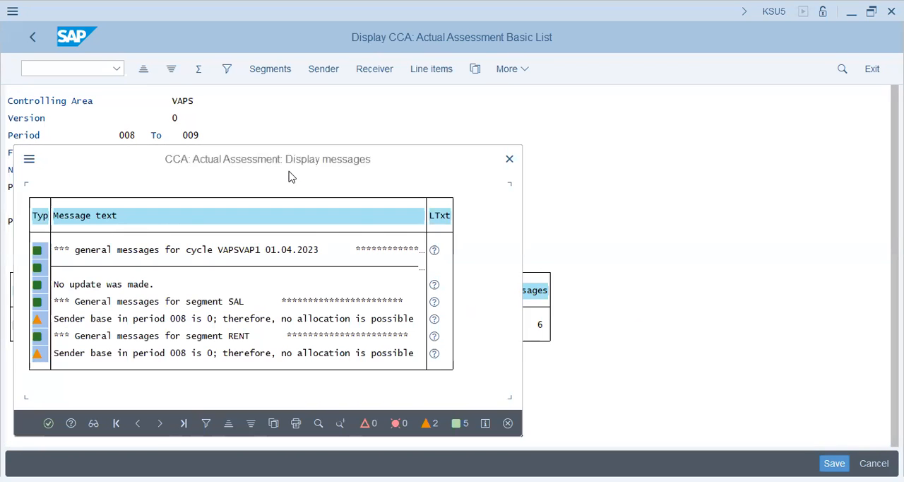
click(507, 160)
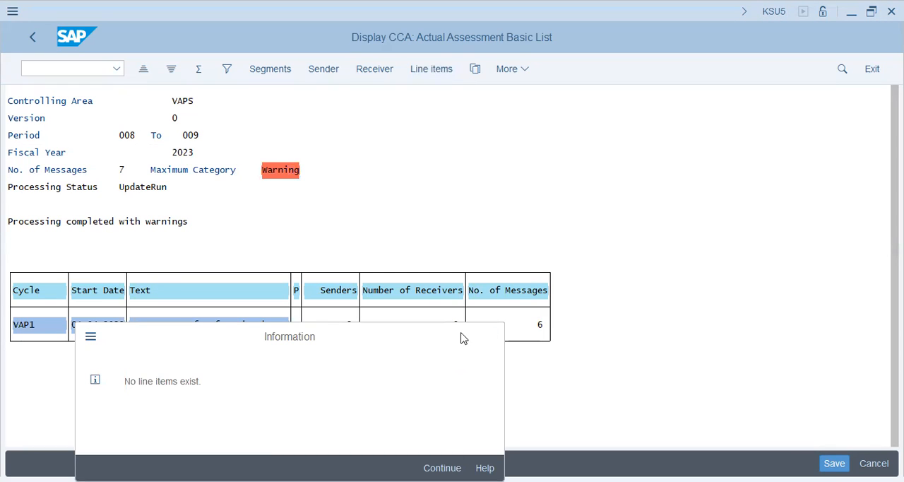
key(Return)
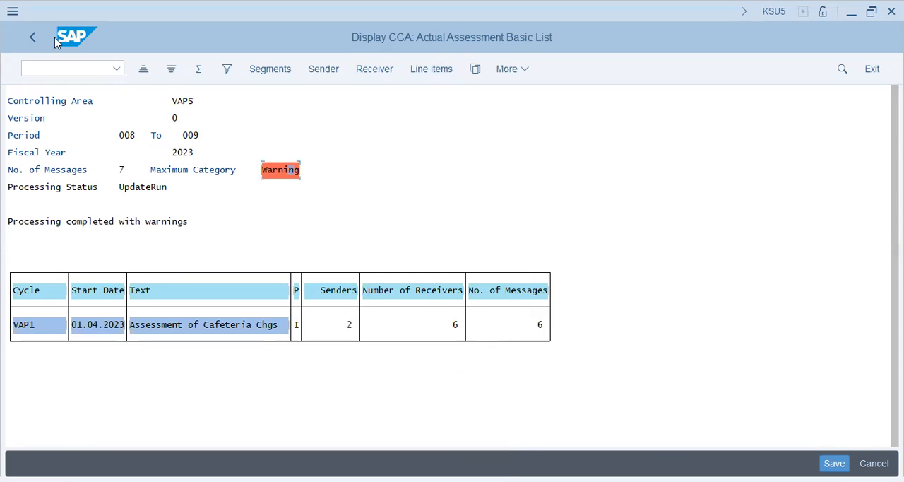
key(F3)
click(269, 326)
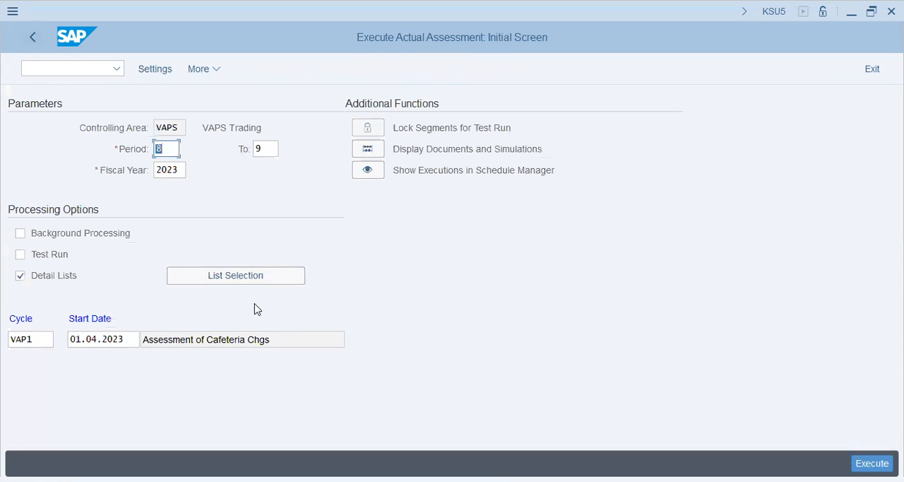
- Leave the actual assessment and display the SAP Customizing Implementation Guide with transaction SPRO
click(102, 339)
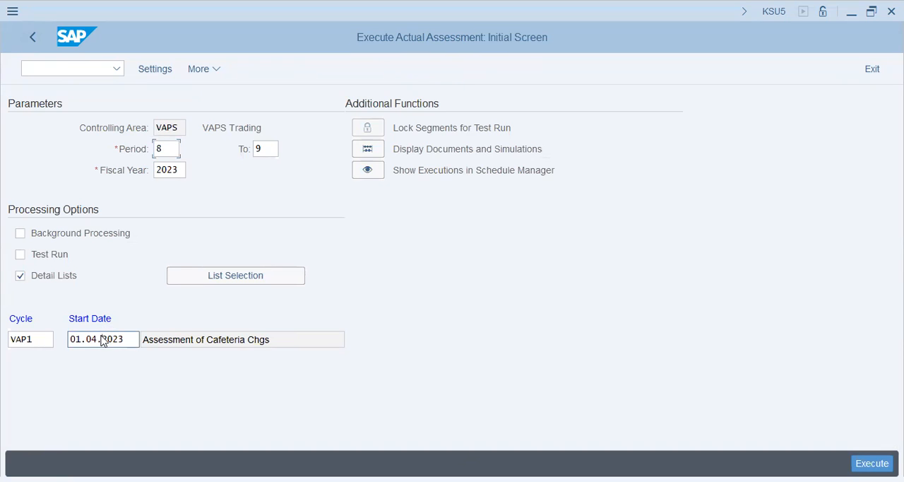
click(34, 35)
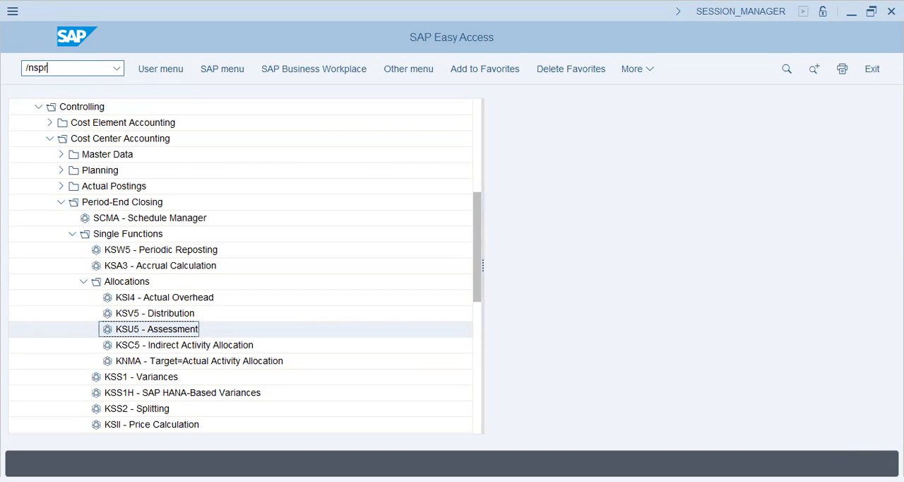
key(Return)
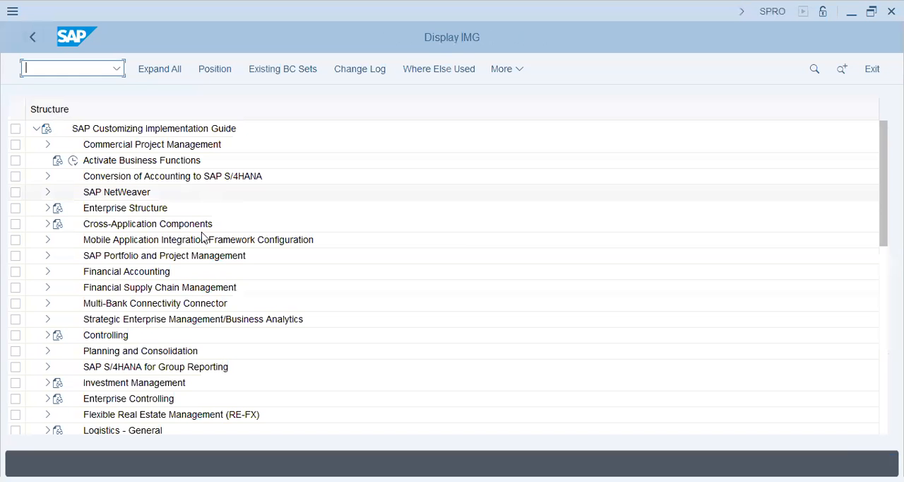
- Expand Controlling, Cost Center Accounting, Actual Postings and Period-End Closing in the implementation guide
click(47, 335)
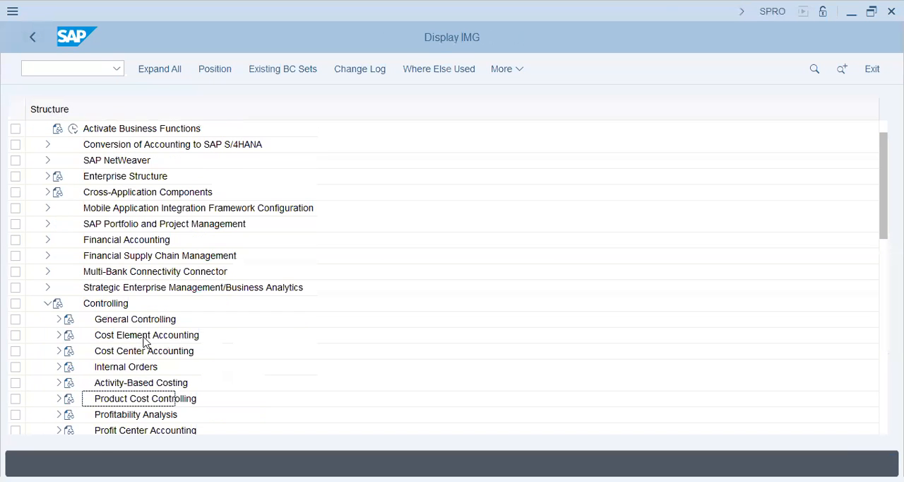
click(134, 322)
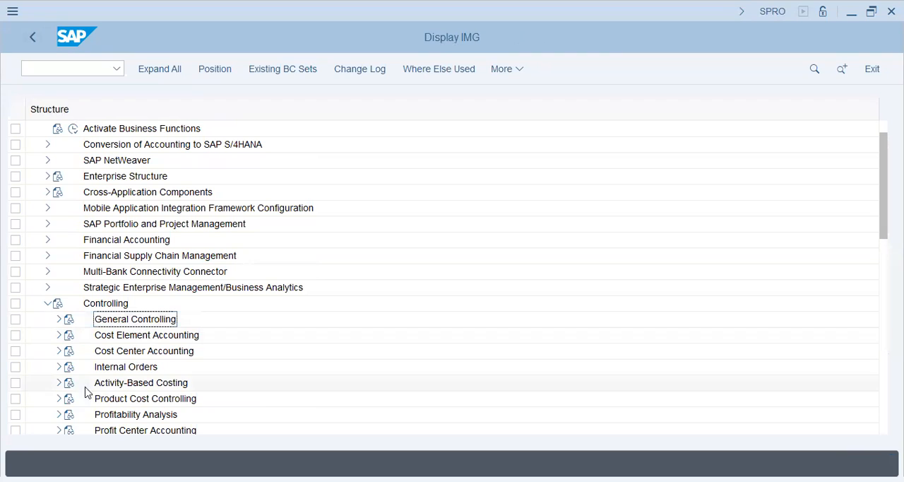
click(57, 351)
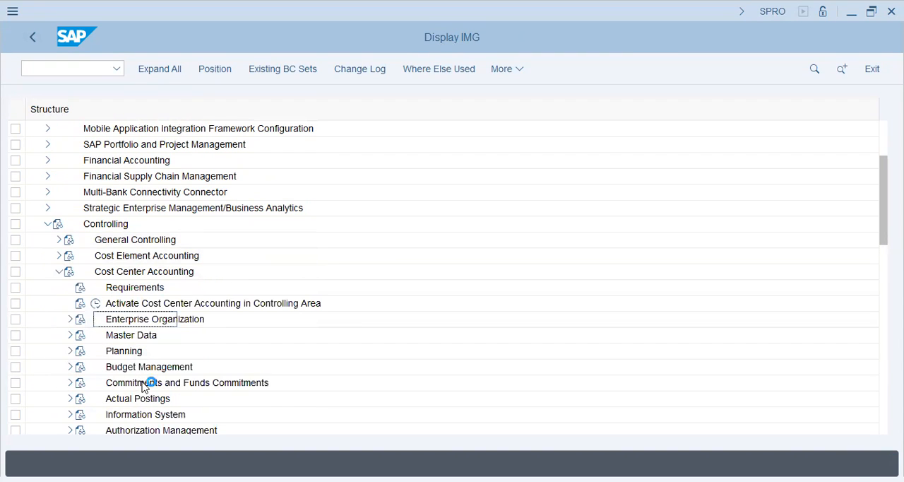
click(146, 383)
click(70, 400)
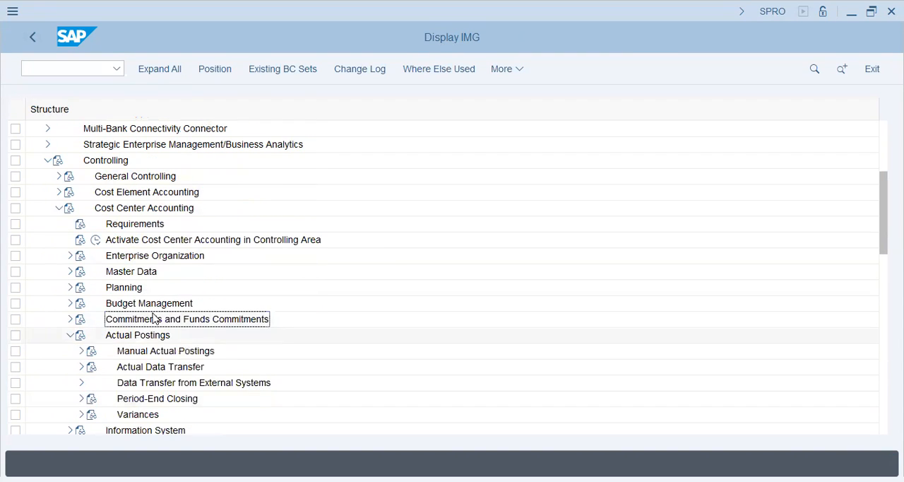
click(156, 367)
scroll(189, 345, down, 2)
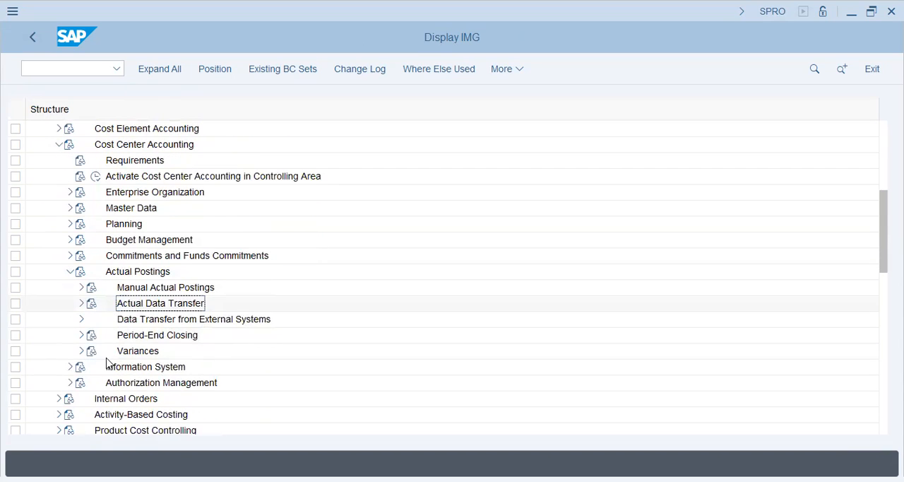
click(81, 335)
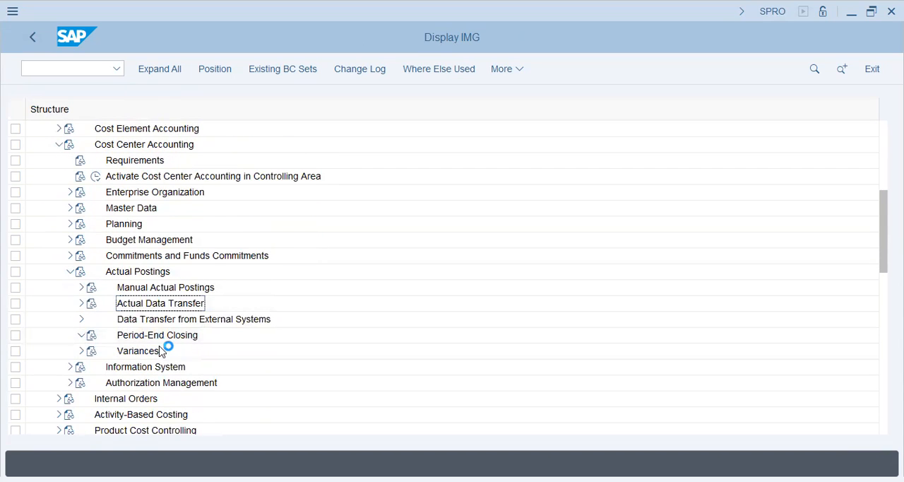
click(180, 339)
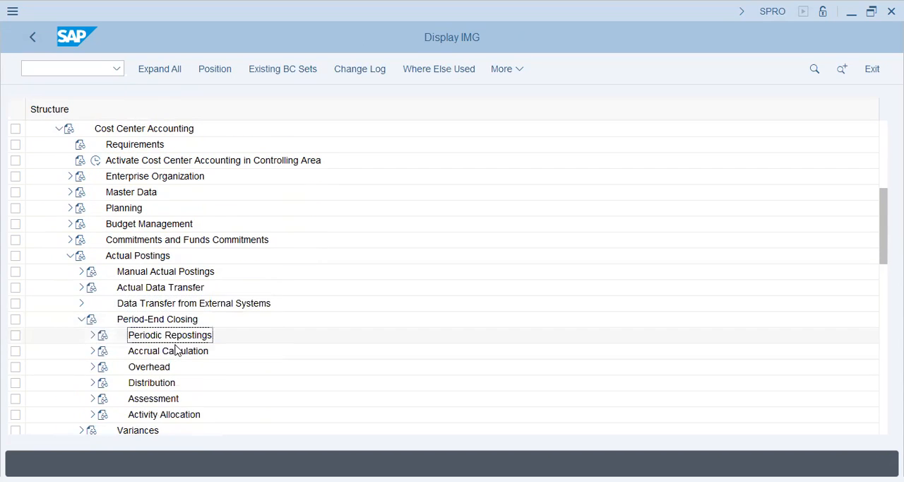
- Expand Assessment under Period-End Closing and start Change Actual Assessment from the Maintain Assessment activity
click(135, 400)
click(91, 399)
click(206, 351)
click(183, 400)
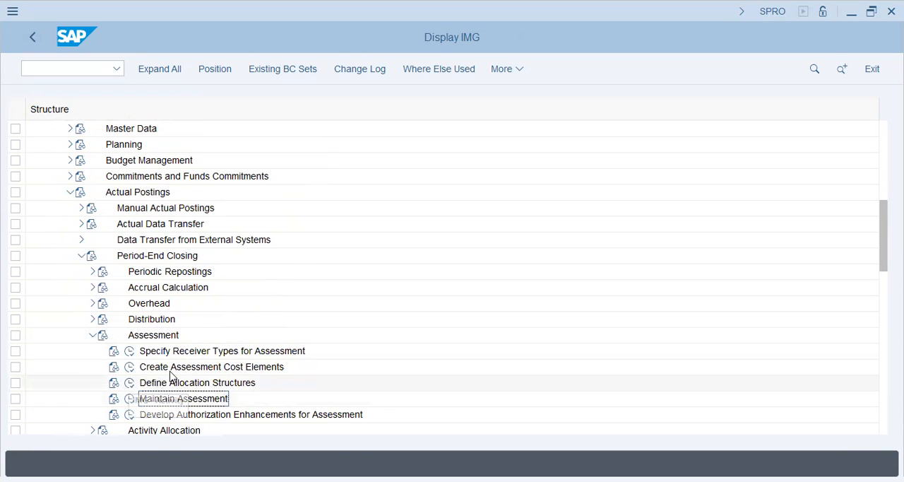
scroll(135, 381, down, 1)
click(129, 351)
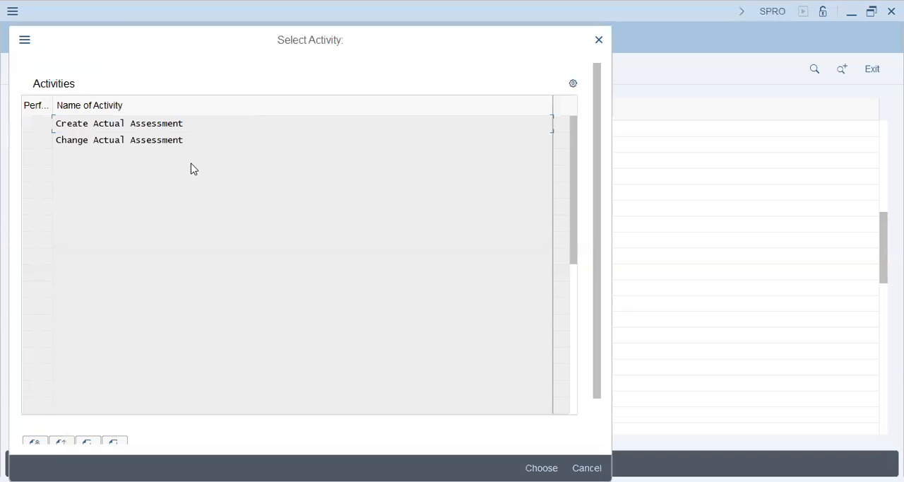
double_click(123, 139)
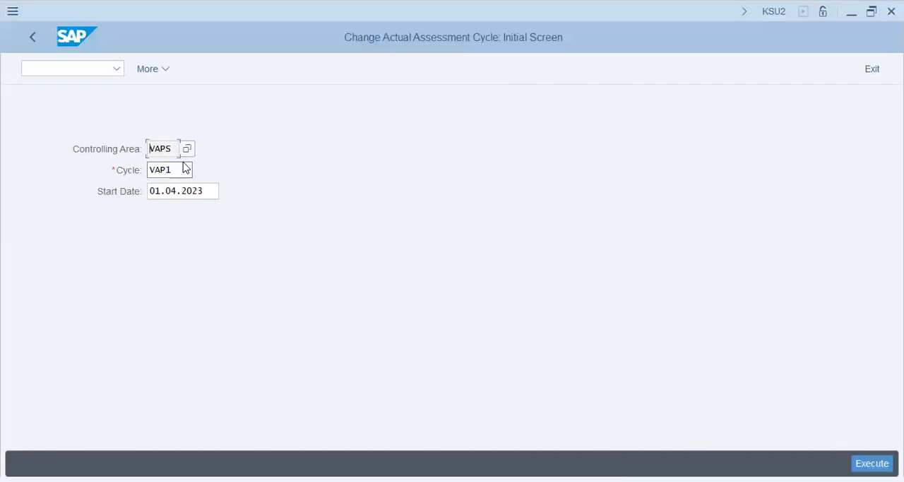
- Open cycle VAP1 with start date 01.04.2023 for changing and check its text and validity end date
click(192, 191)
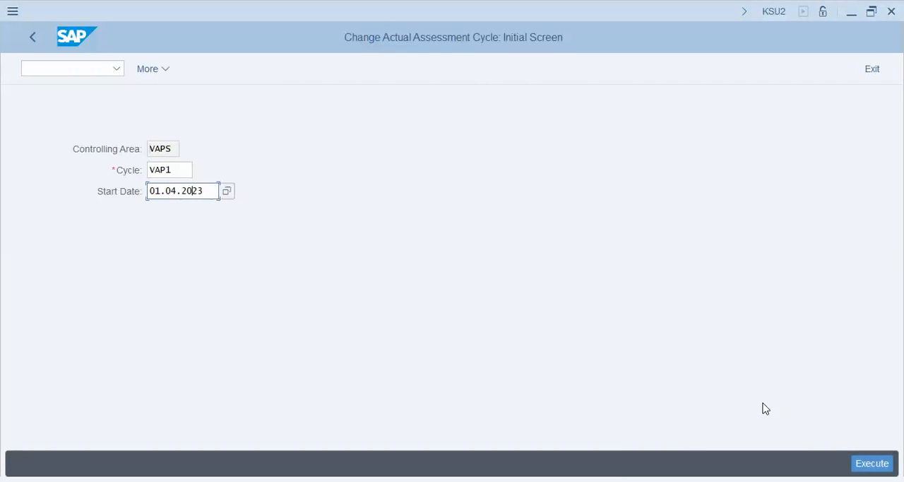
key(F8)
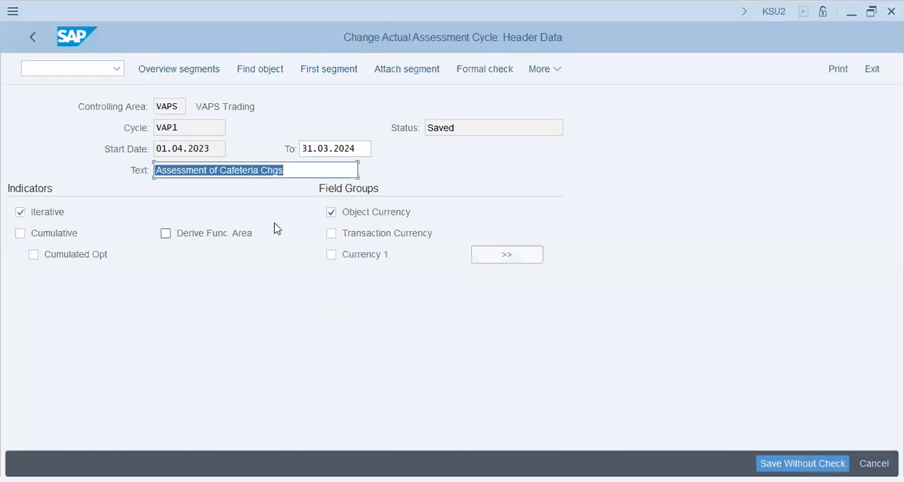
click(308, 168)
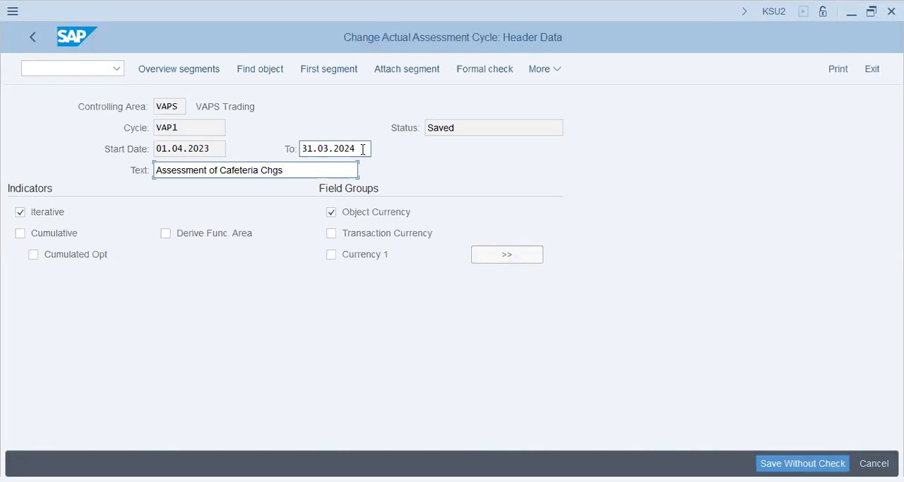
key(shift+Tab)
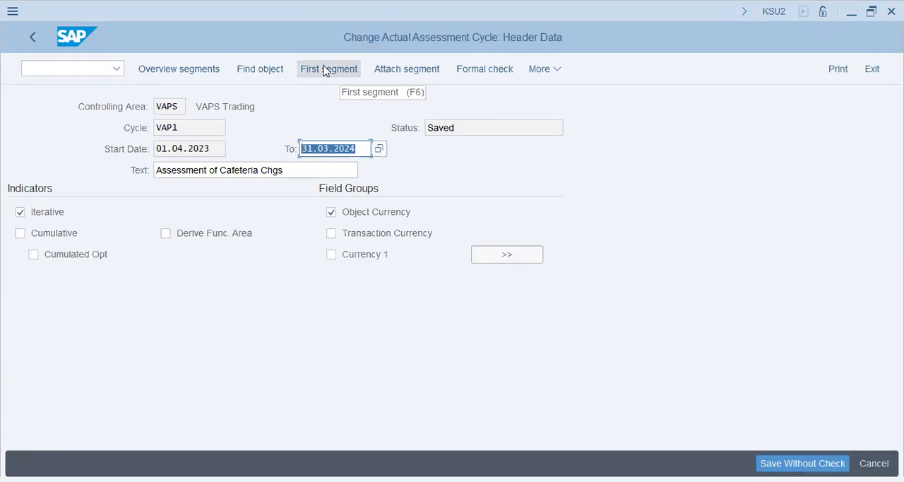
- Examine the scale, share and assessment cost element of segments SAL and RENT in the segment overview and close it
click(206, 70)
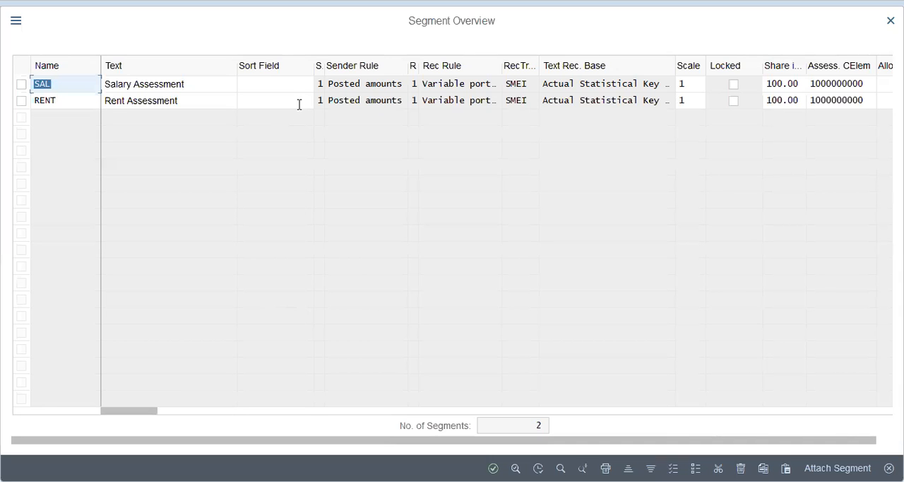
click(687, 84)
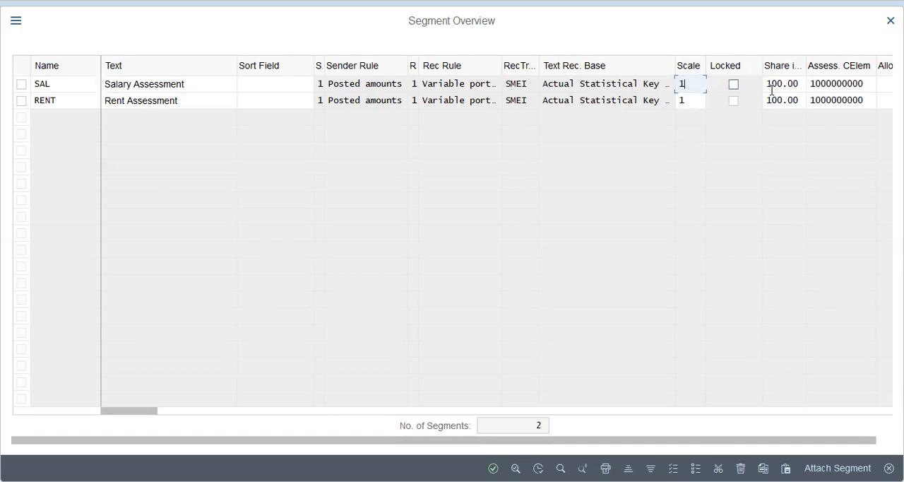
click(775, 84)
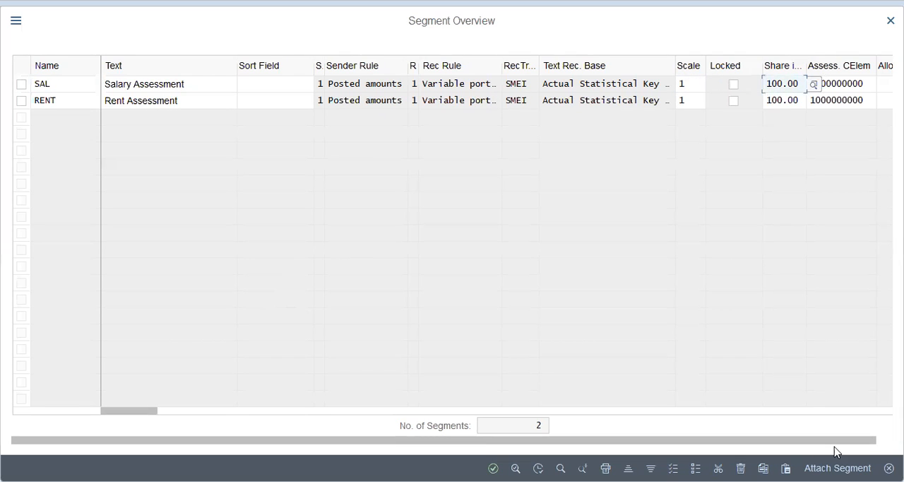
drag(876, 439, 894, 442)
key(Tab)
drag(128, 412, 71, 363)
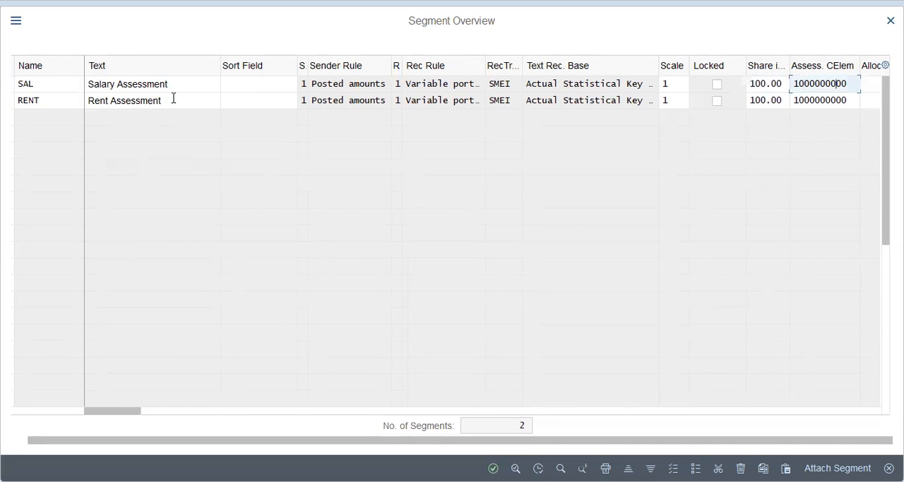
click(274, 85)
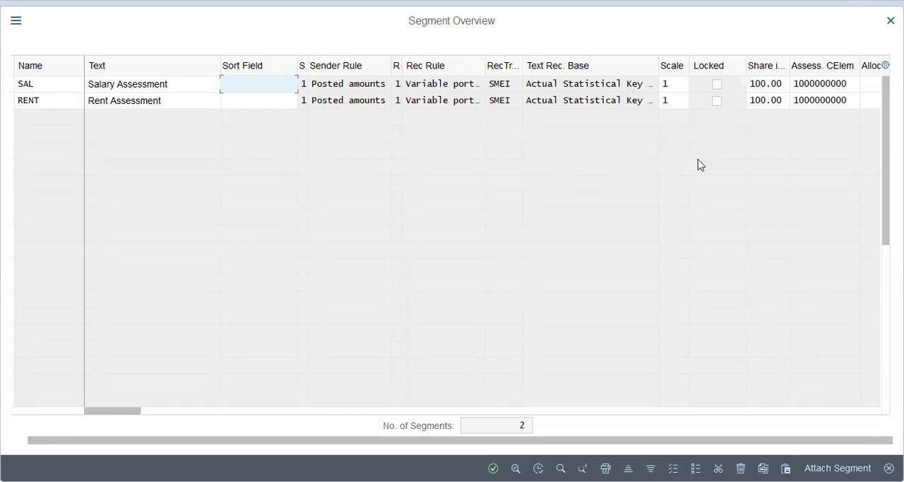
key(Escape)
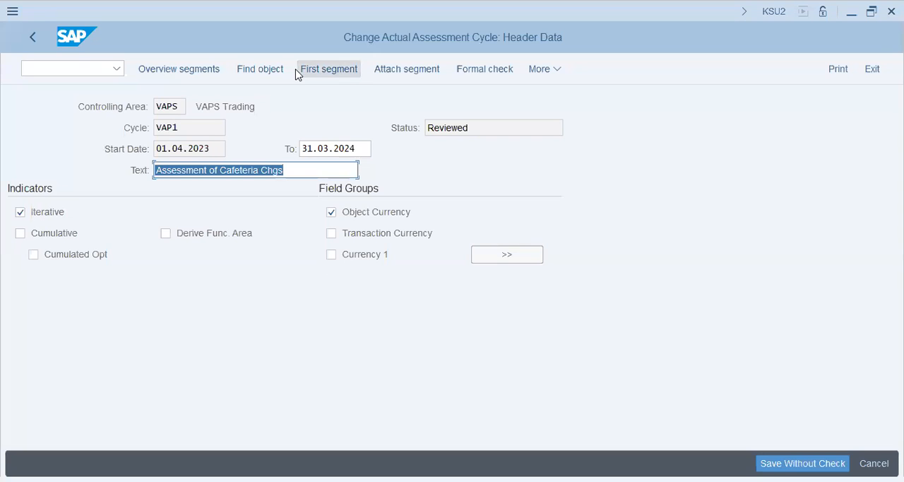
- Open the cycle's first segment, SAL, and review the sender and receiver rules in its segment header
click(345, 69)
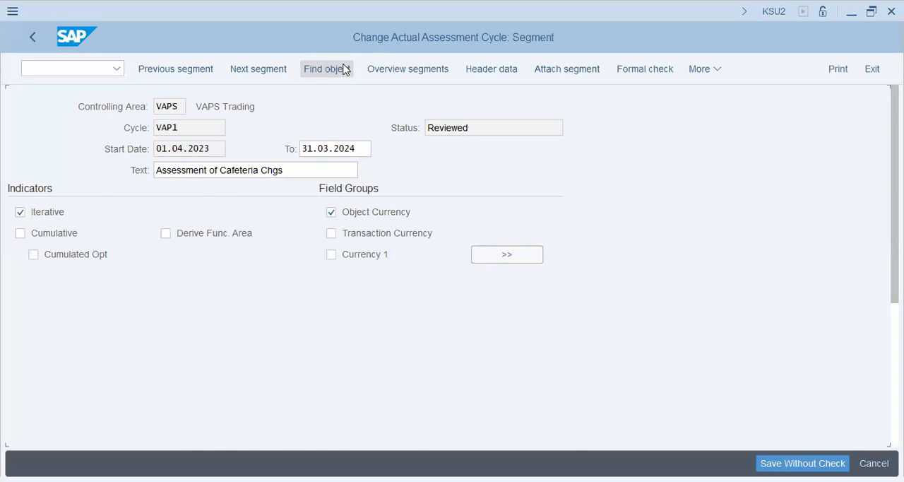
scroll(309, 305, down, 5)
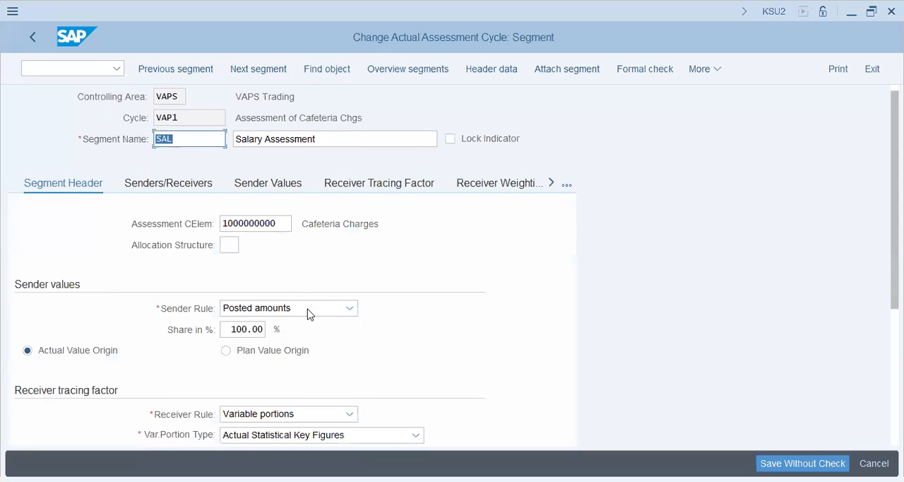
scroll(308, 313, up, 5)
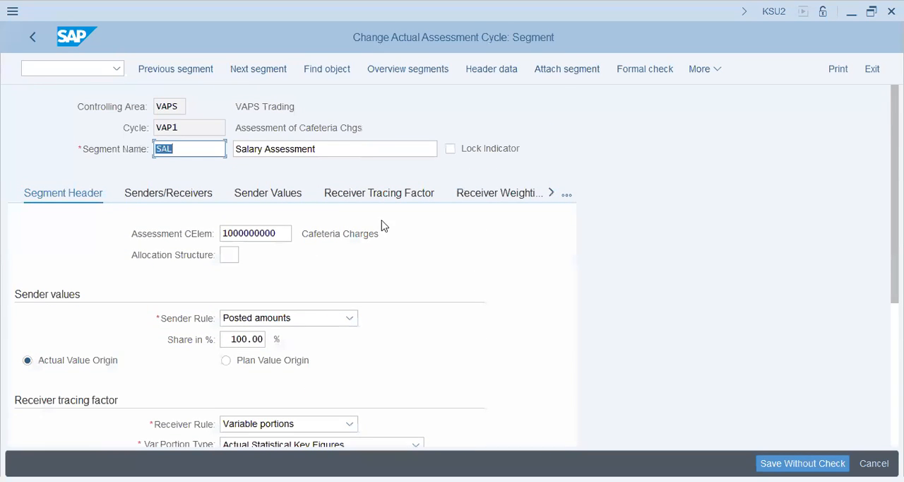
- Check the SAL segment's sender cost center, cost element and receiver group, and display its sender values
click(183, 196)
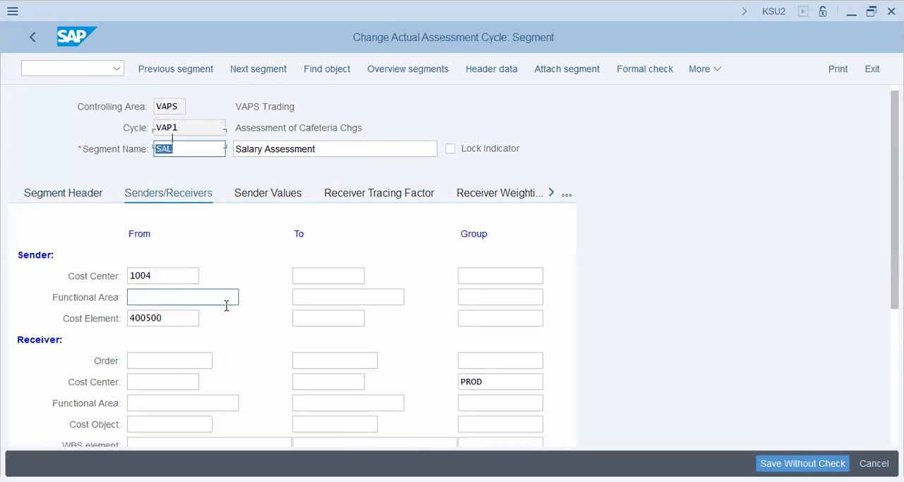
scroll(224, 300, down, 1)
click(174, 281)
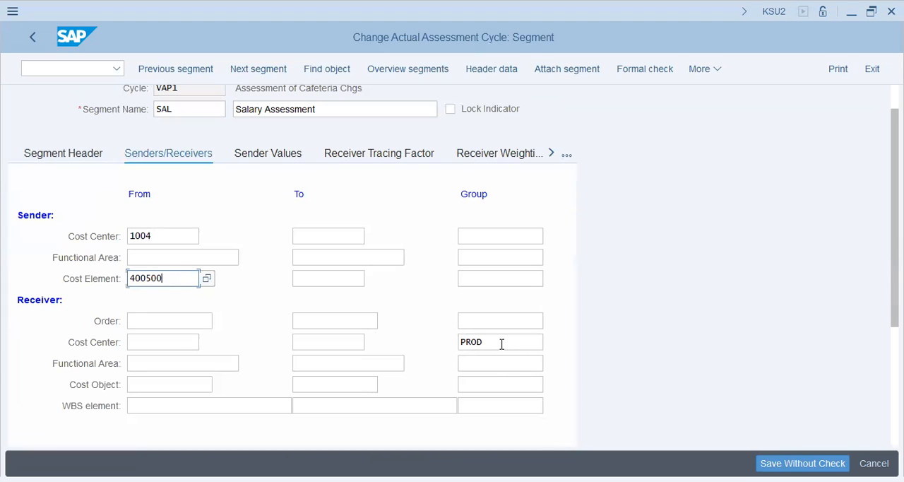
click(501, 344)
click(282, 156)
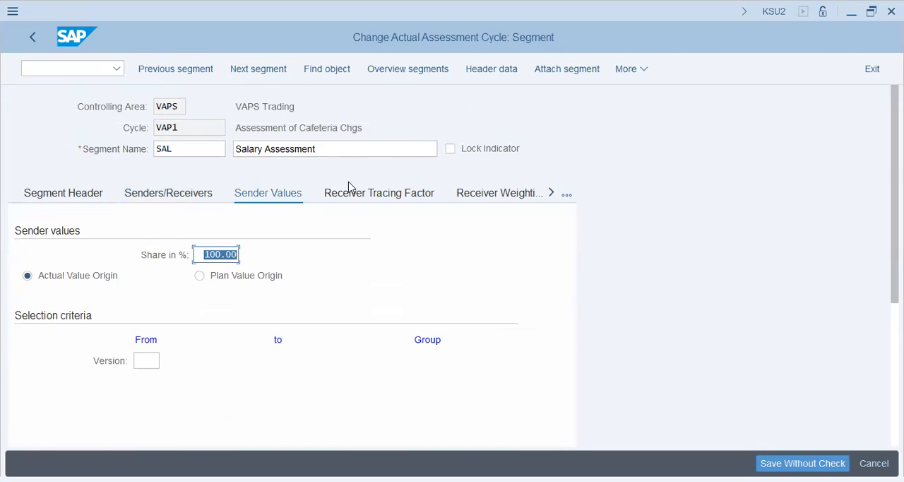
- Check the SAL segment's receiver tracing factor, including its variable portion type, scaling and statistical key figure
click(346, 196)
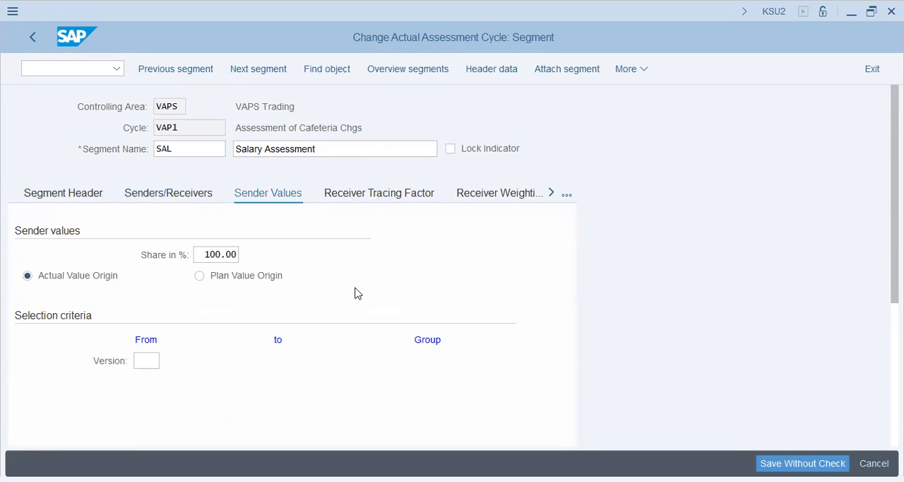
click(168, 384)
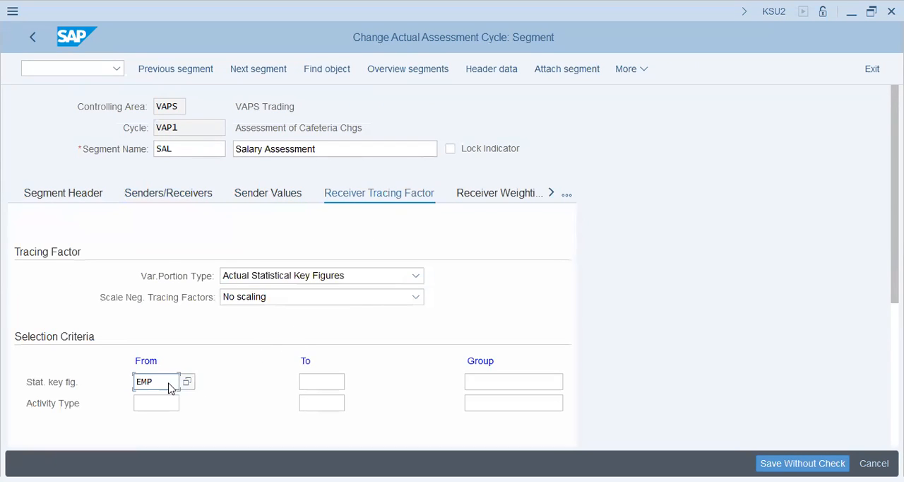
scroll(202, 393, down, 2)
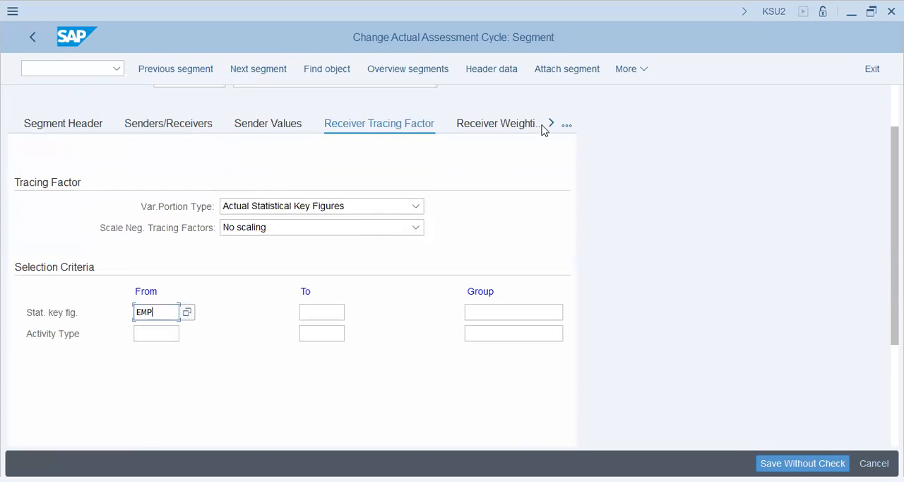
- Review the SAL segment's receiver weighting factors for cost centers 1001, 1002 and 2001
click(567, 127)
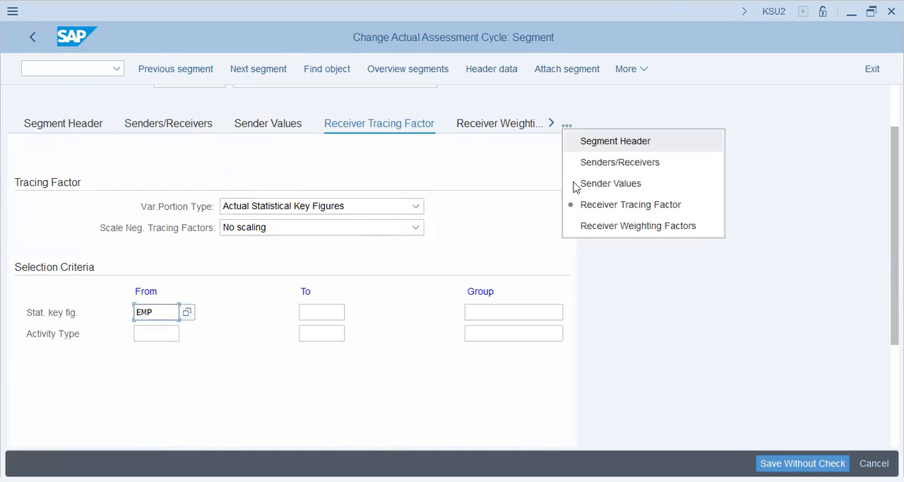
click(535, 252)
click(514, 126)
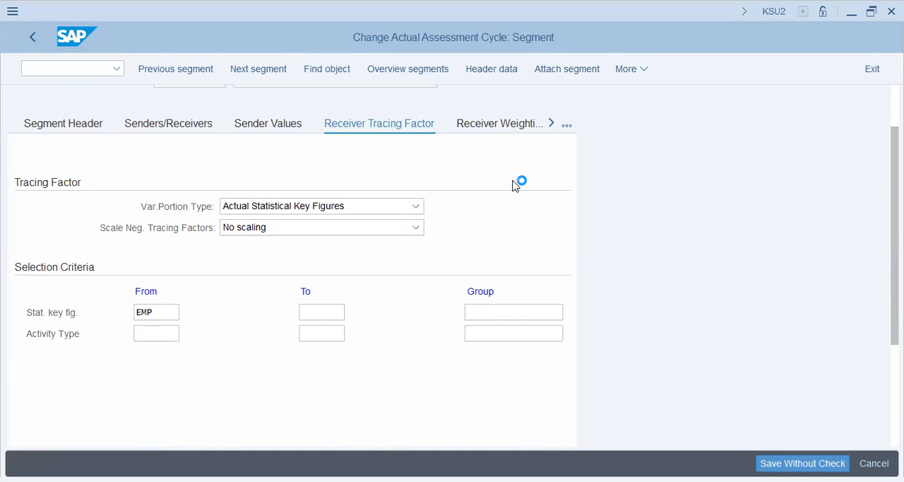
click(534, 318)
click(531, 339)
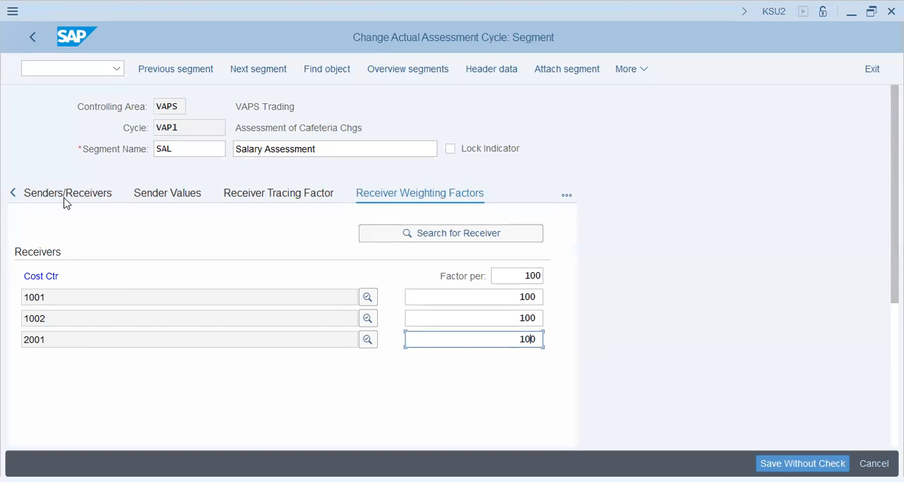
click(13, 193)
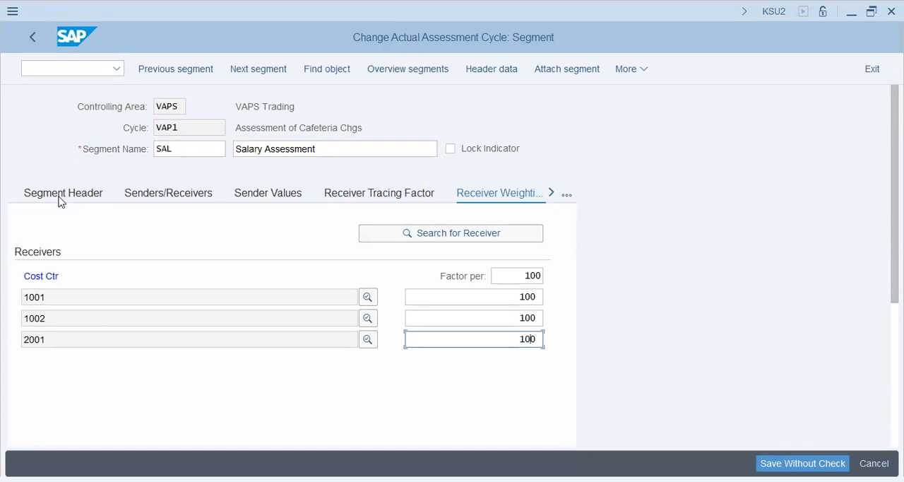
- Return to the header data of cycle VAP1, check its validity dates and status, and save the cycle
click(498, 68)
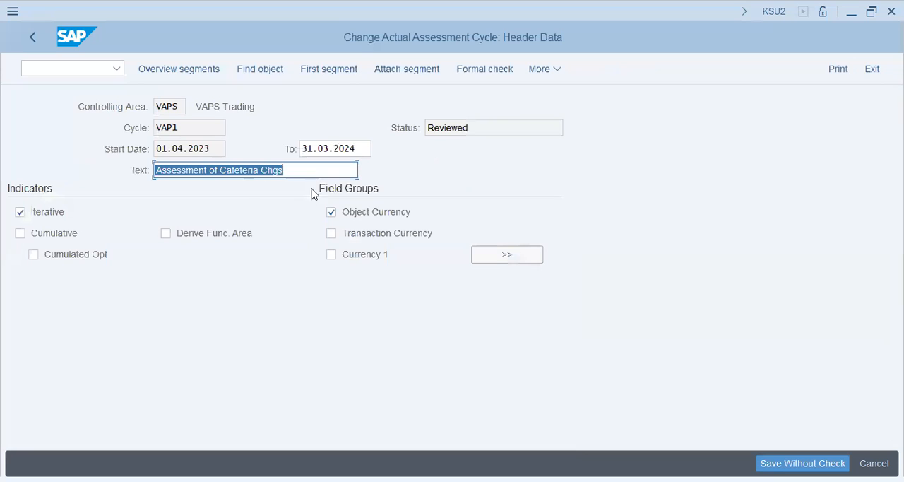
click(322, 170)
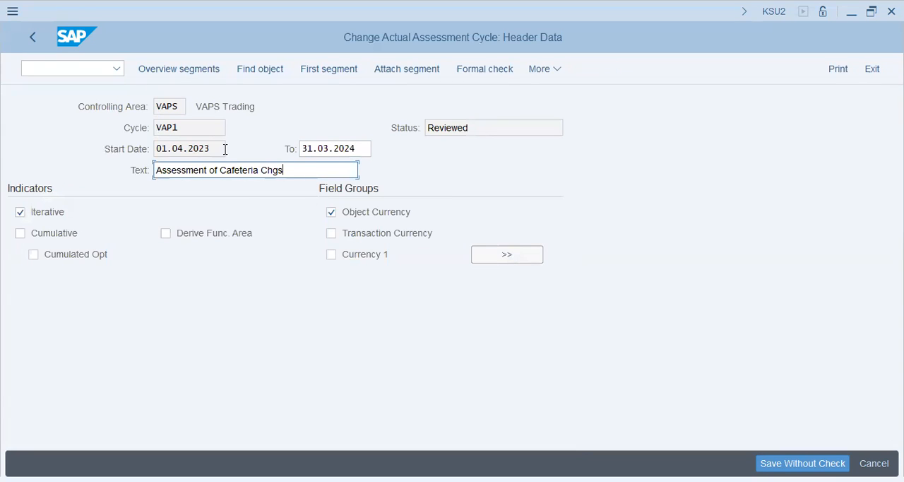
drag(225, 149, 97, 151)
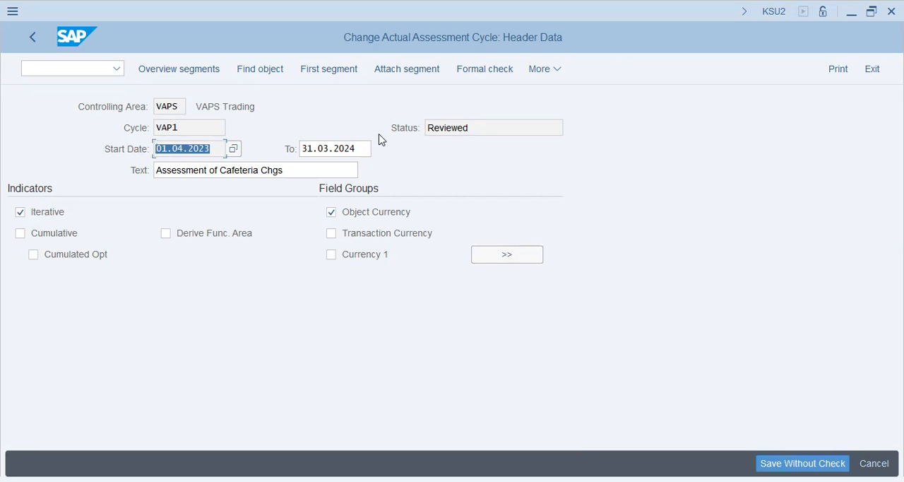
drag(363, 145, 152, 140)
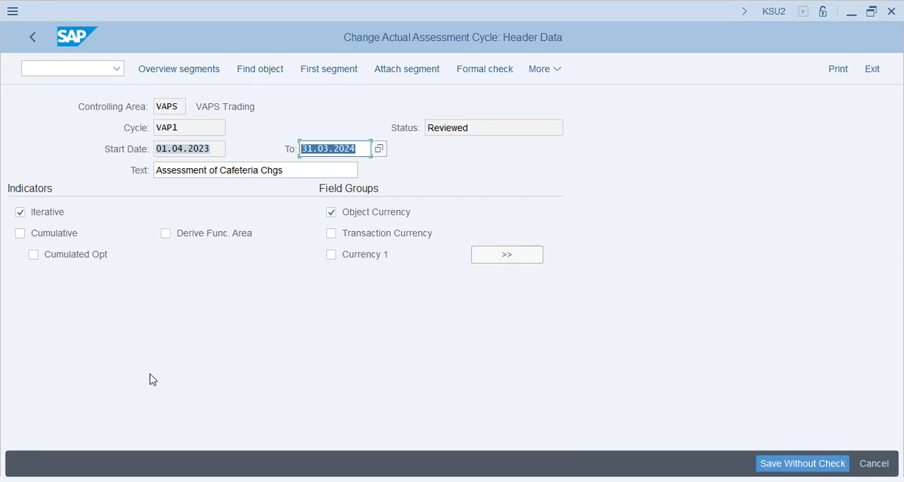
click(498, 127)
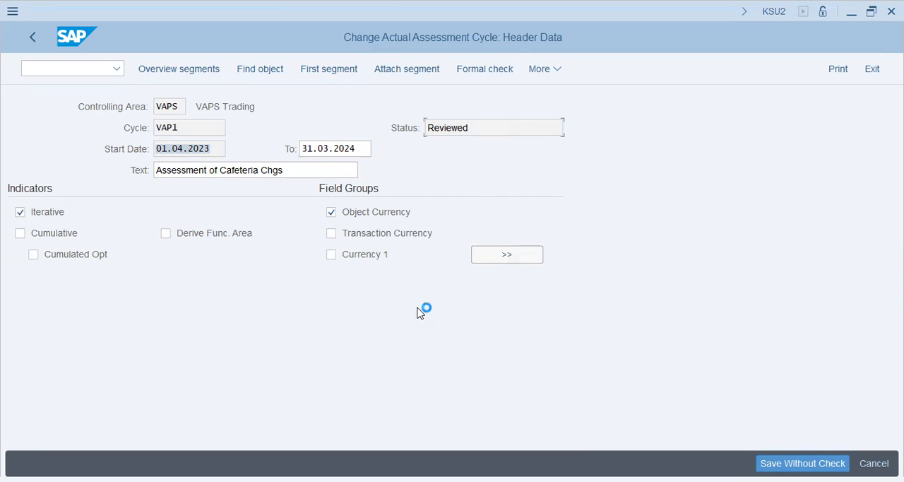
click(299, 307)
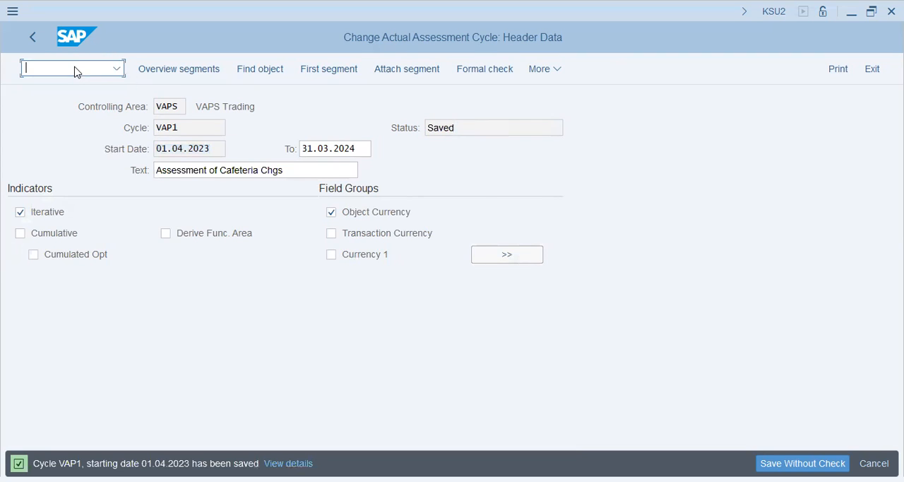
- Leave the cycle maintenance and open the document display transaction FB03
text(n/f)
text(b03)
key(Return)
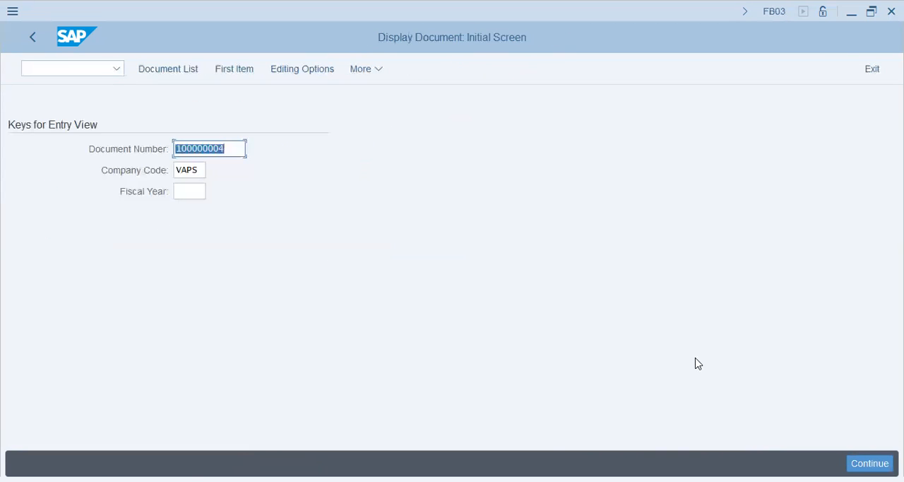